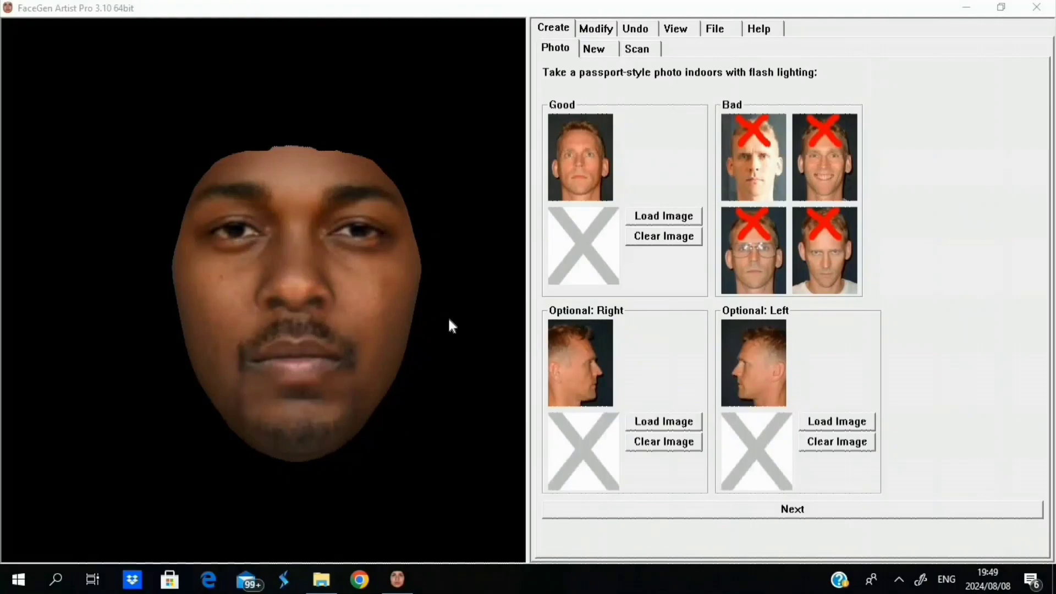
- Load the frontal portrait photo as the main Good input image
mouse_move(370, 333)
left_mouse_down()
mouse_move(207, 408)
mouse_move(325, 374)
mouse_move(374, 327)
left_mouse_up()
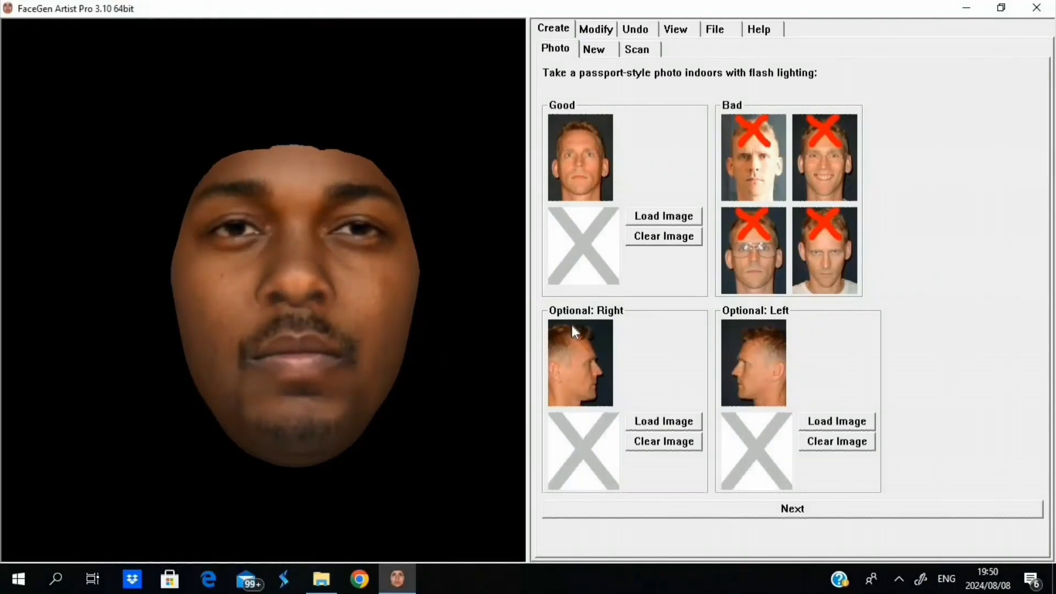
left_click(692, 216)
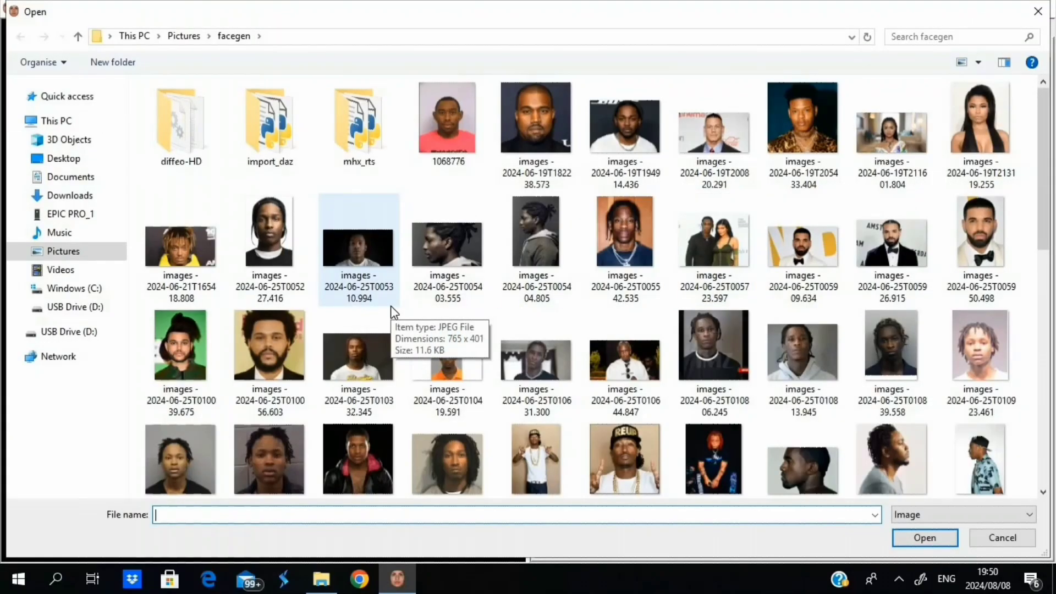
scroll(392, 313, "down", 3)
left_click(266, 227)
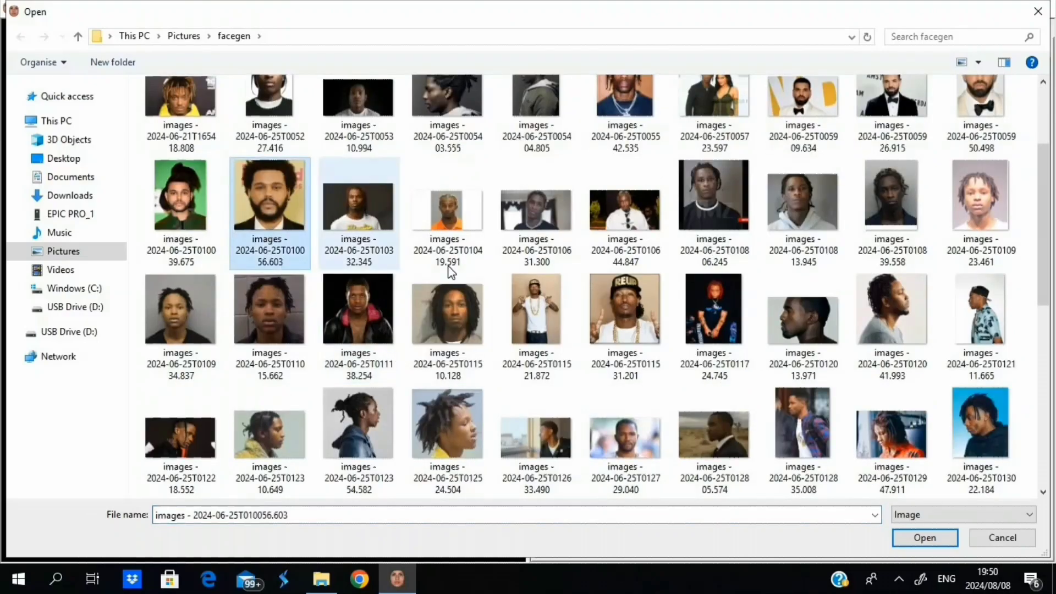
left_click(946, 540)
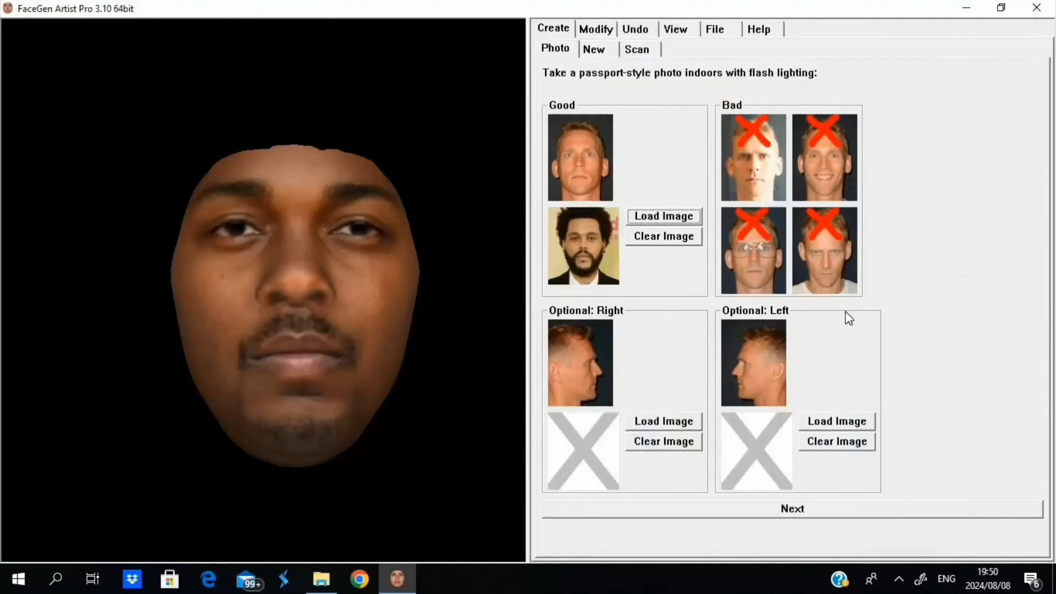
- Load a side-view photo into the Optional: Right slot, then clear it again
left_click(688, 424)
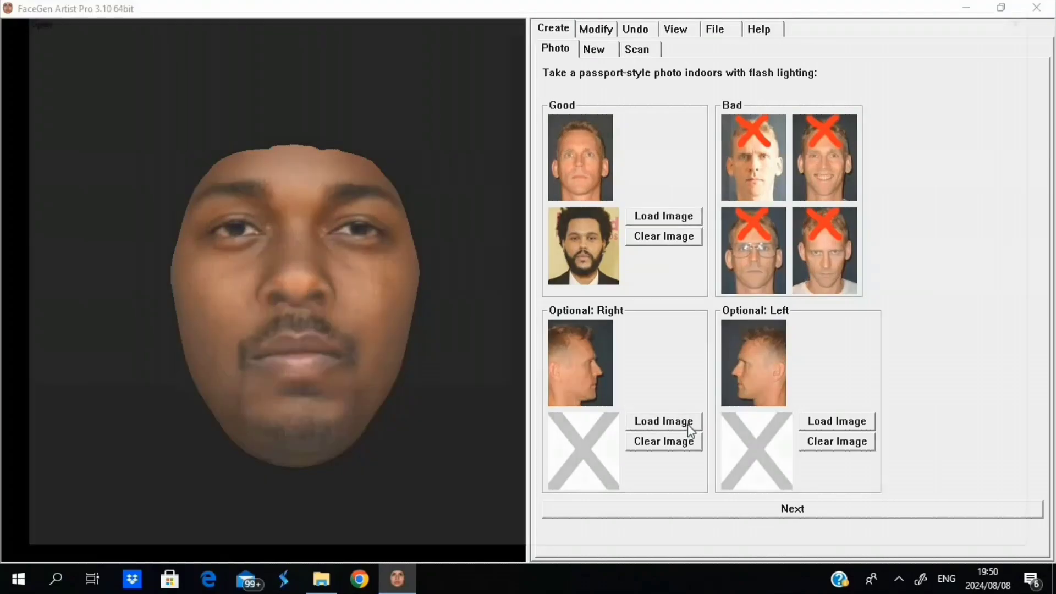
scroll(342, 408, "down", 5)
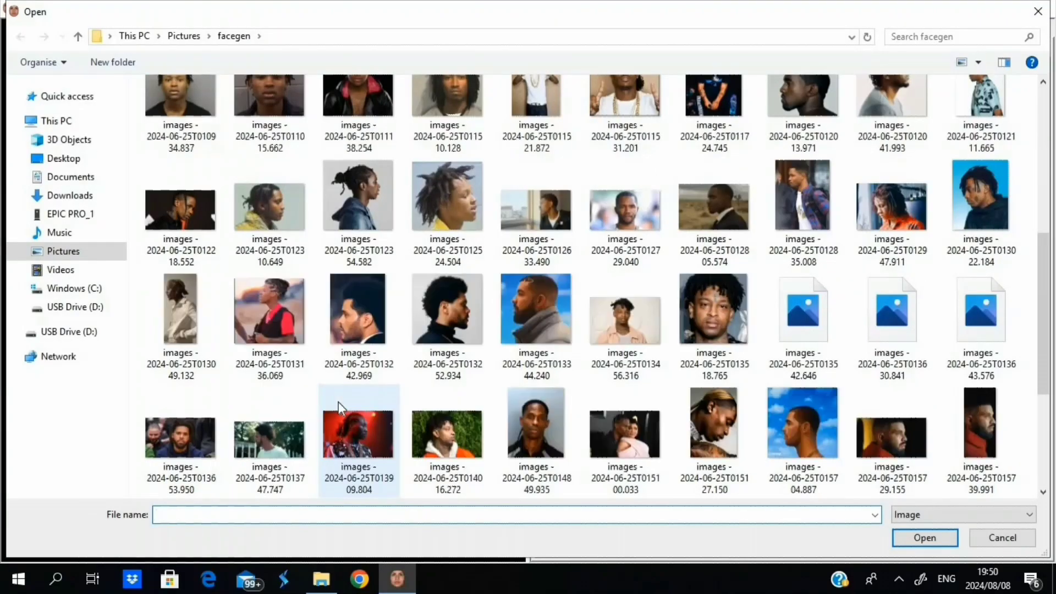
left_click(466, 308)
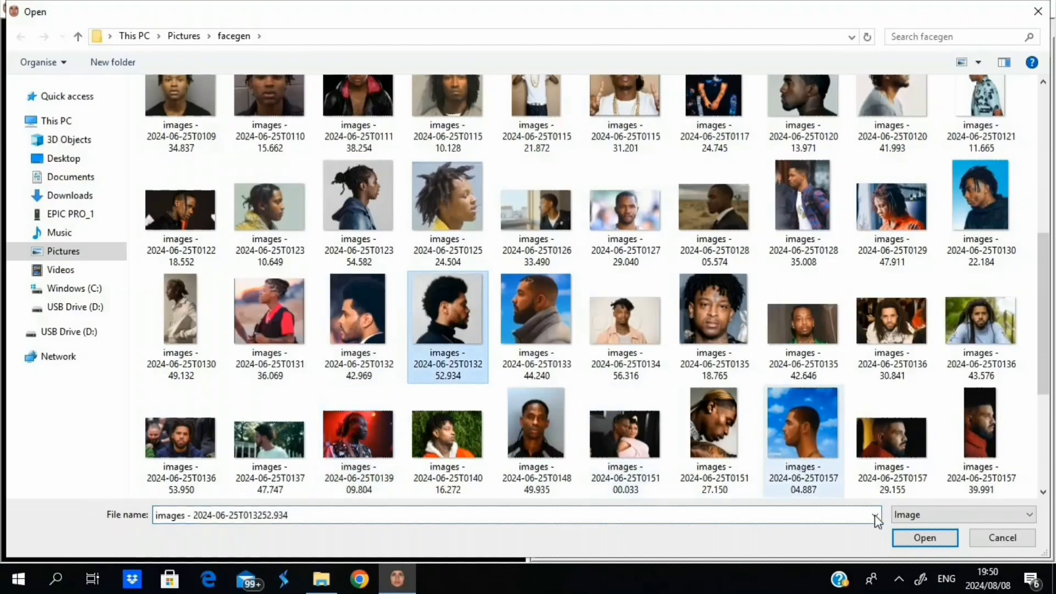
left_click(925, 538)
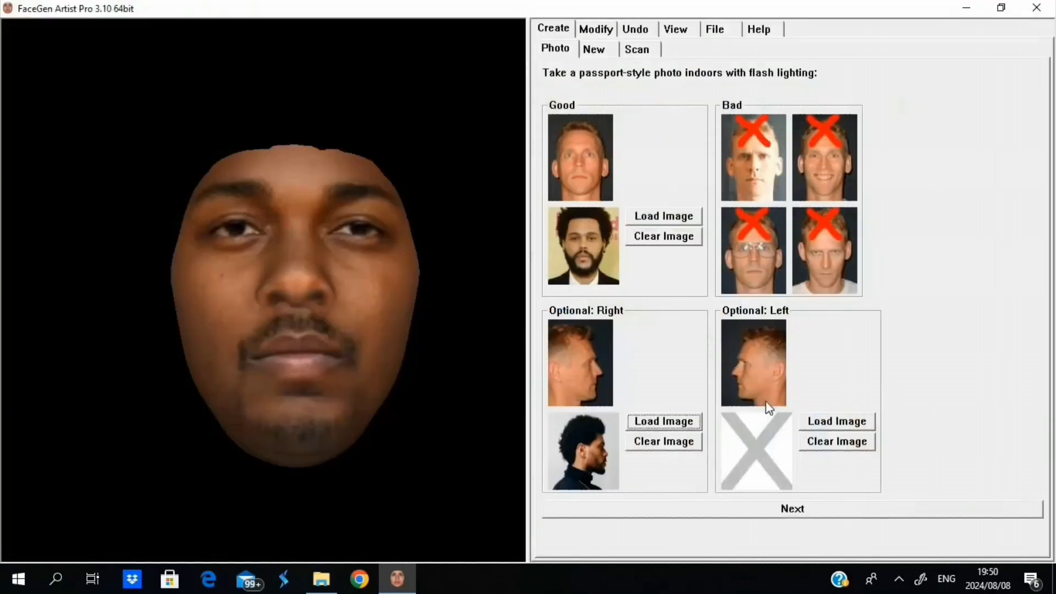
left_click(686, 450)
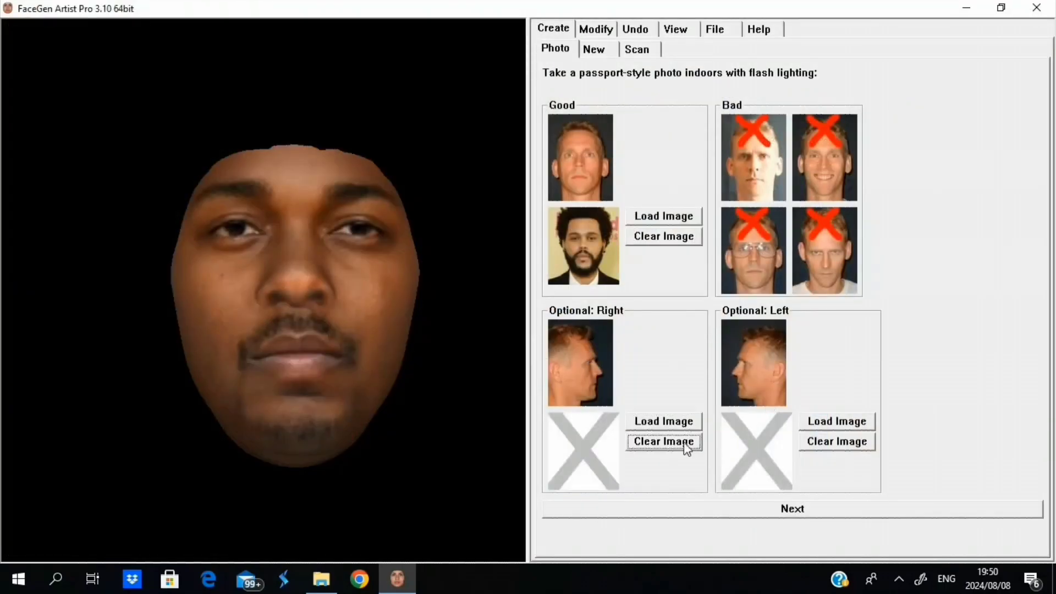
- Mark the eye centres, outer nostrils and mouth corners on the frontal photo
left_click(743, 511)
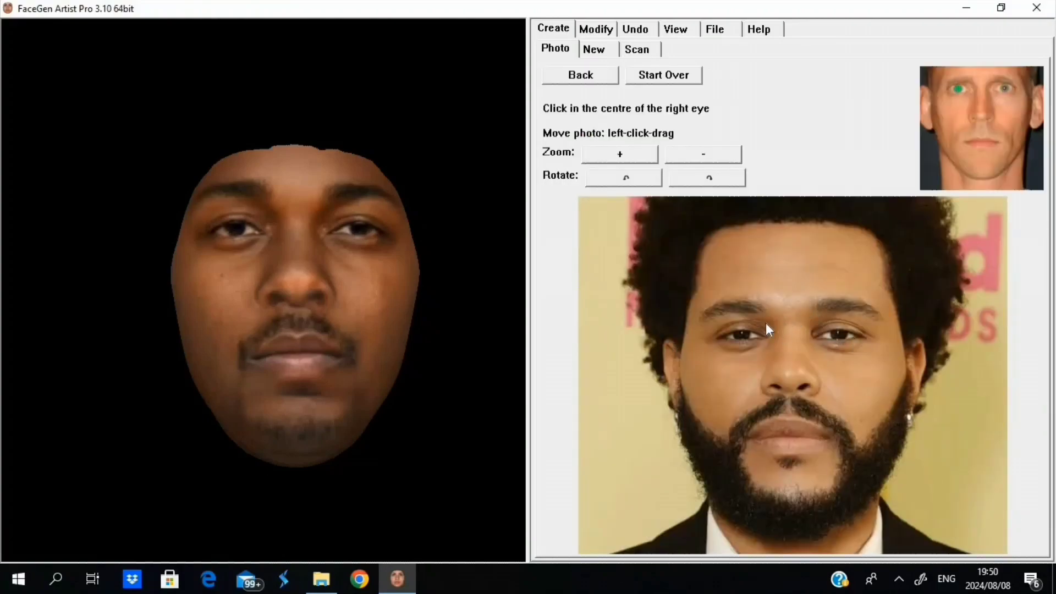
left_click(741, 334)
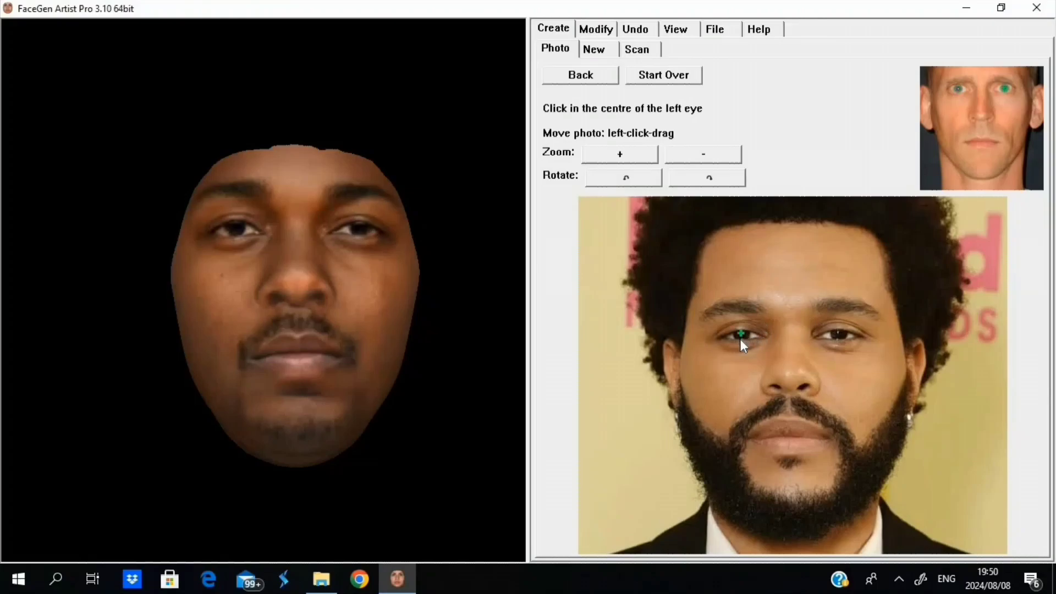
left_click(839, 334)
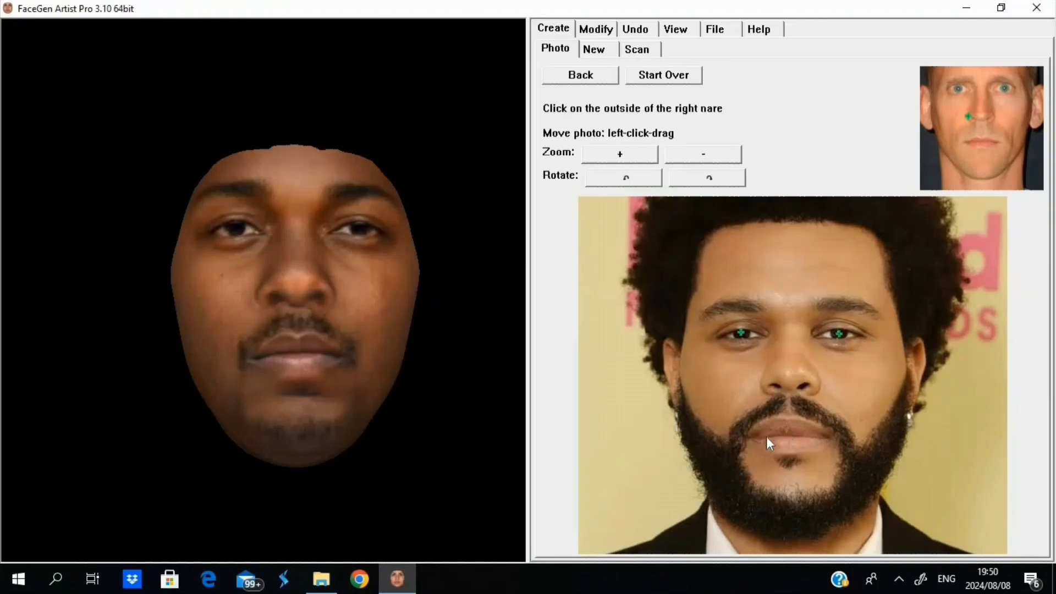
left_click(764, 388)
left_click(820, 389)
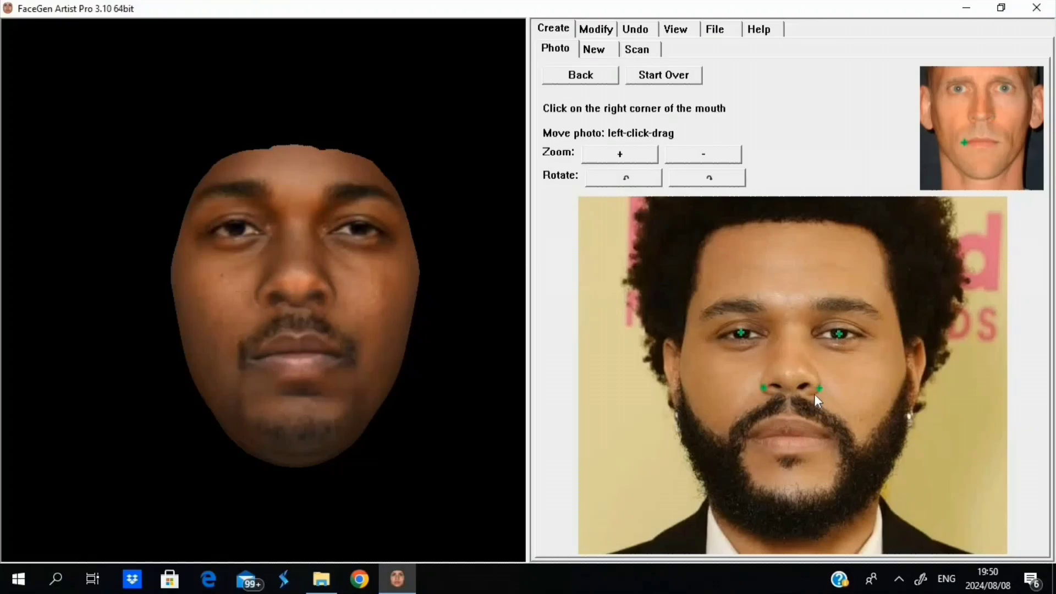
left_click(752, 436)
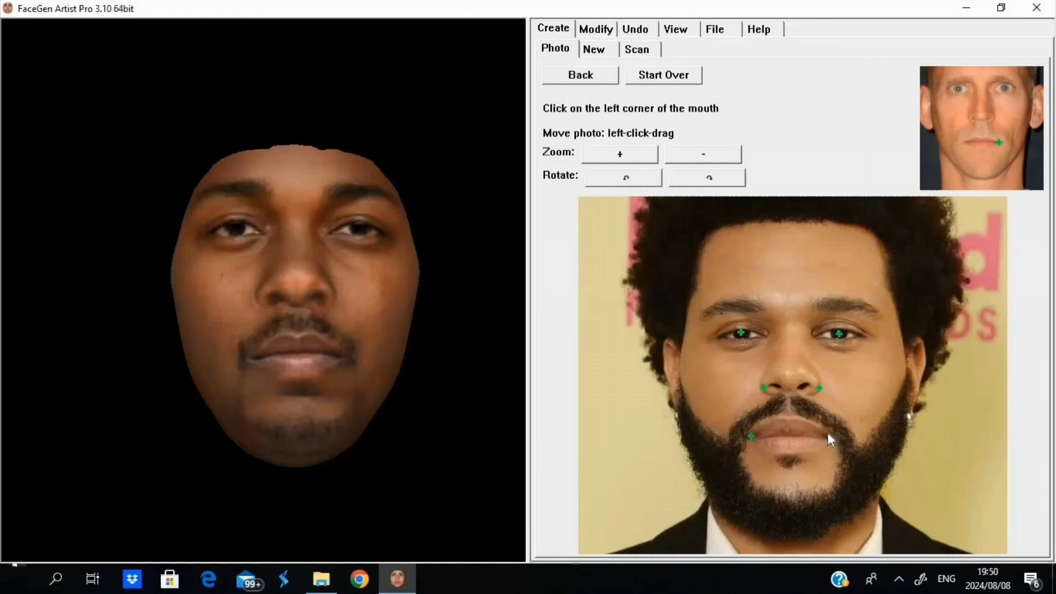
left_click(829, 437)
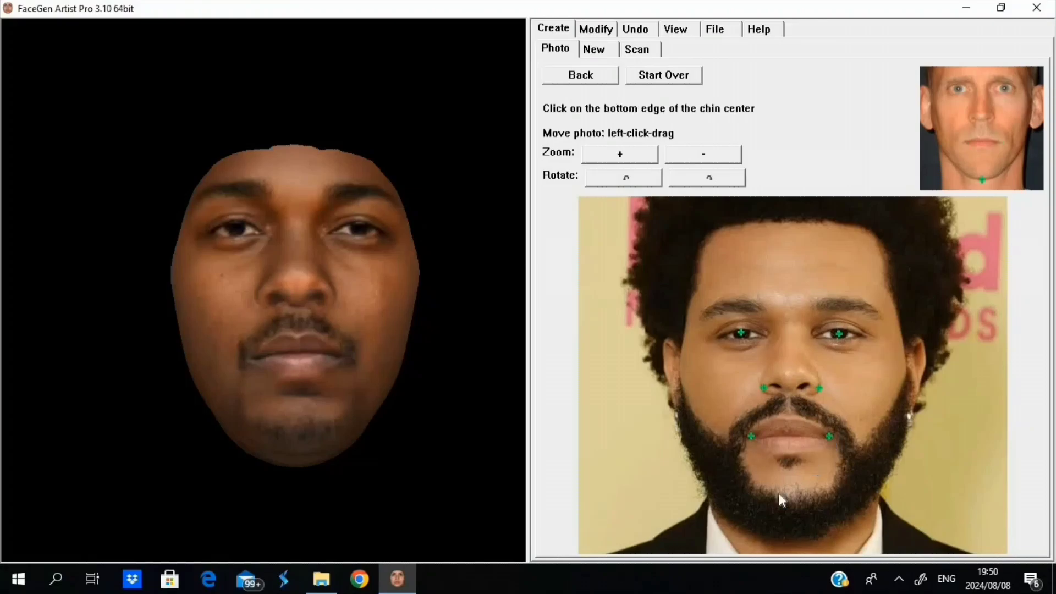
- Mark the chin, jaw corners and cheekbones, then create the 3D face from the photo
left_click(791, 527)
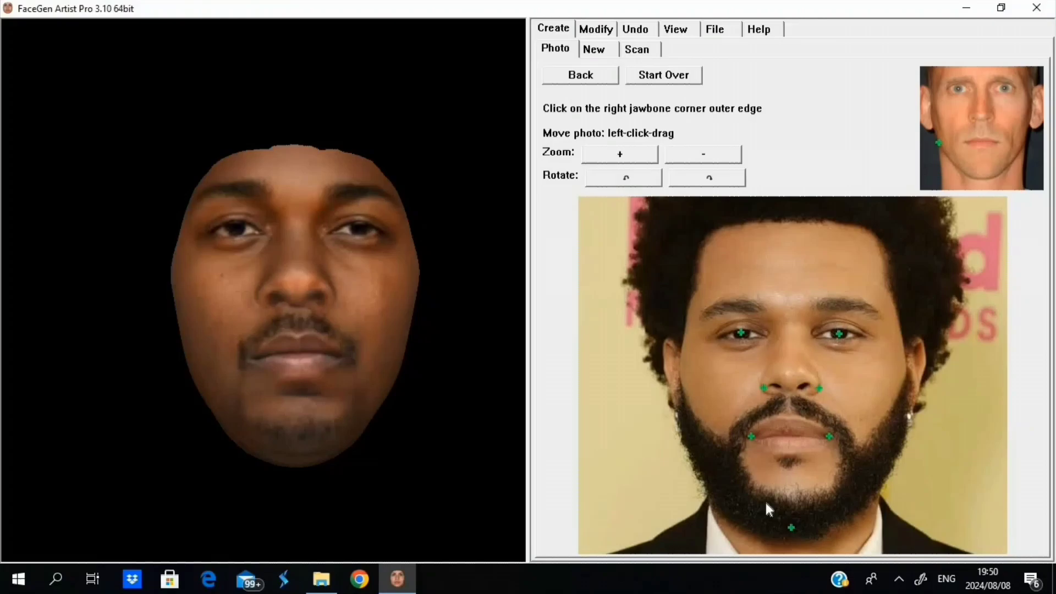
left_click(697, 448)
left_click(902, 437)
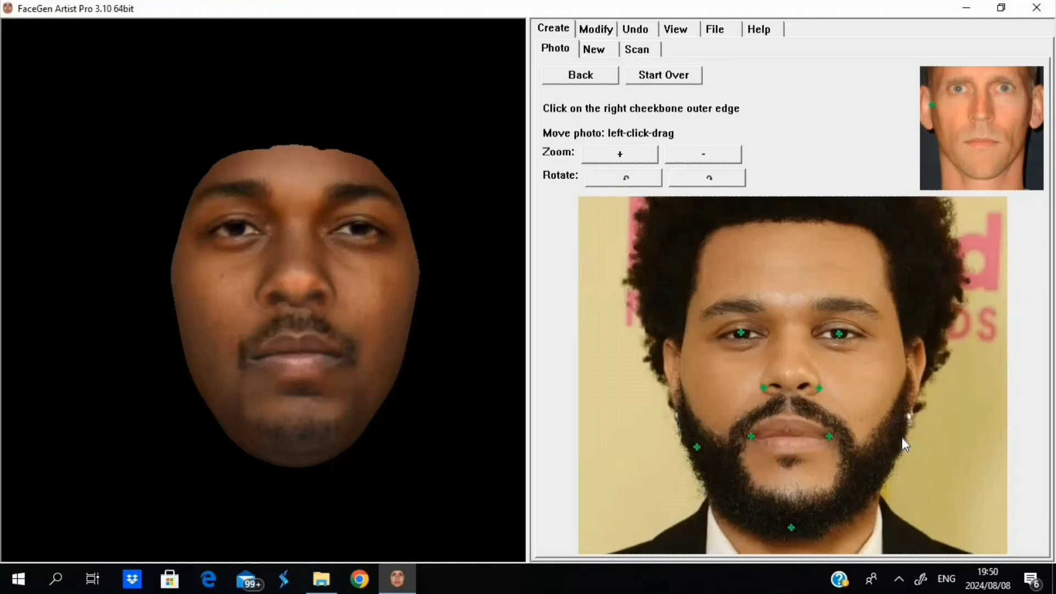
left_click(684, 349)
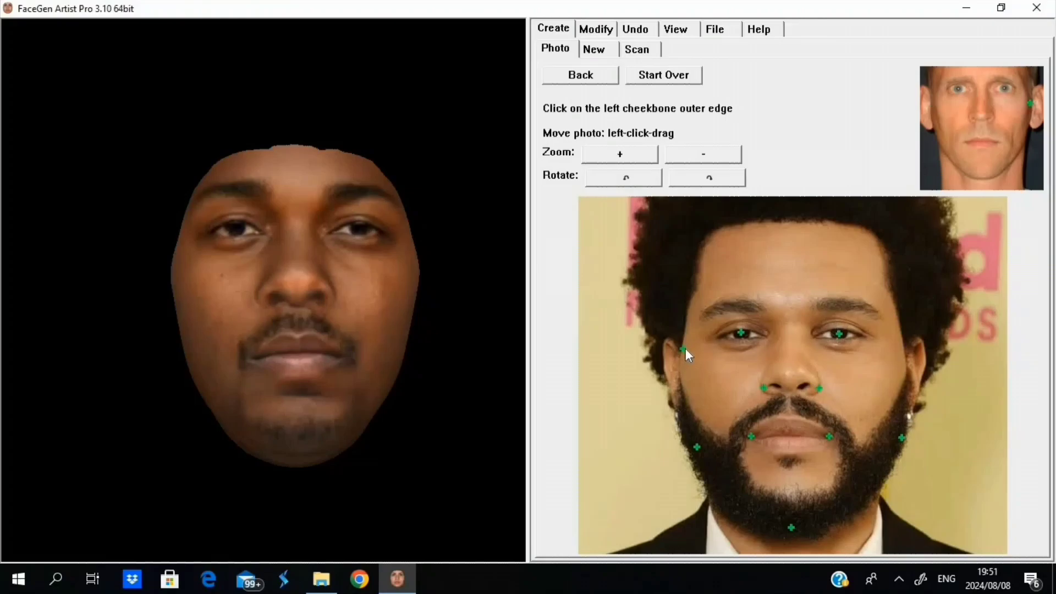
left_click(900, 337)
left_click(876, 148)
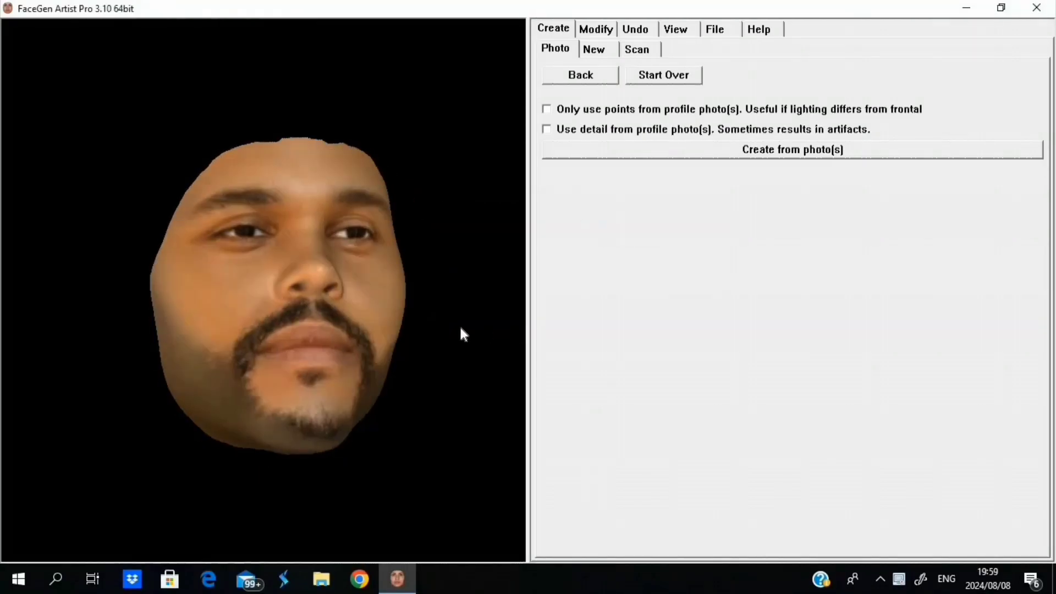
- Turn the generated bearded face to a front view and show the Modify > Shape > Symmetric sliders
left_click_drag(462, 330, 420, 330)
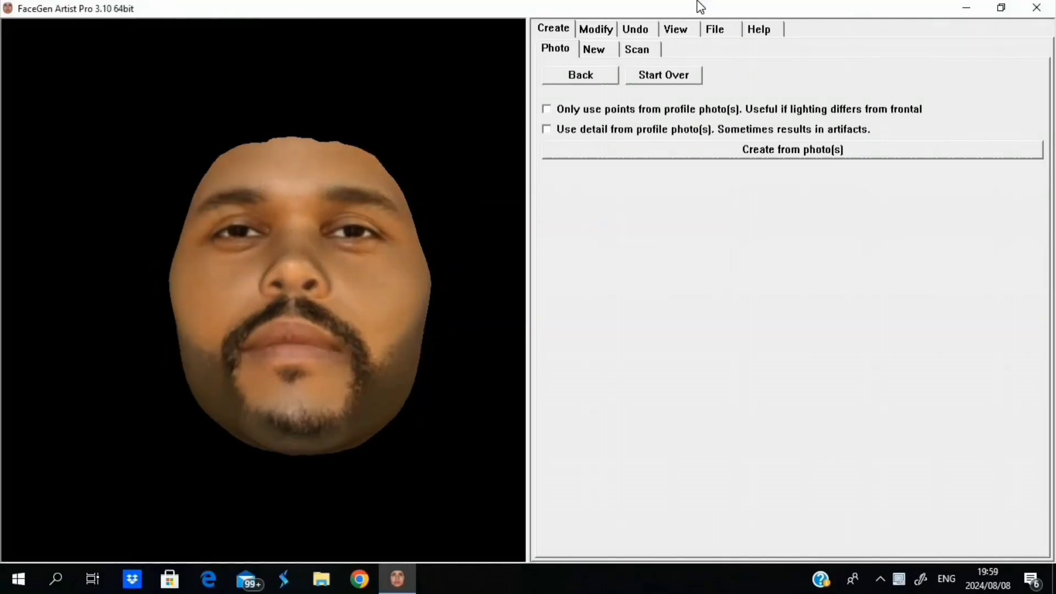
left_click(597, 31)
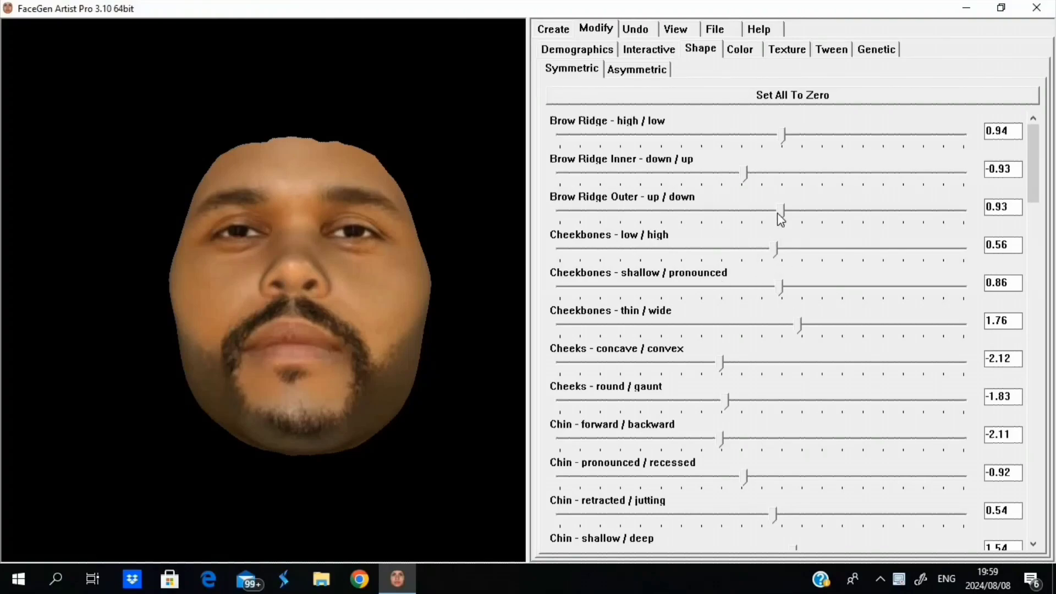
- Lower Brow Ridge Outer to 0.72 and Cheekbones shallow/pronounced to 0.54, reverting a stray Cheeks nudge
mouse_move(778, 214)
left_mouse_down()
mouse_move(767, 215)
mouse_move(779, 221)
left_mouse_up()
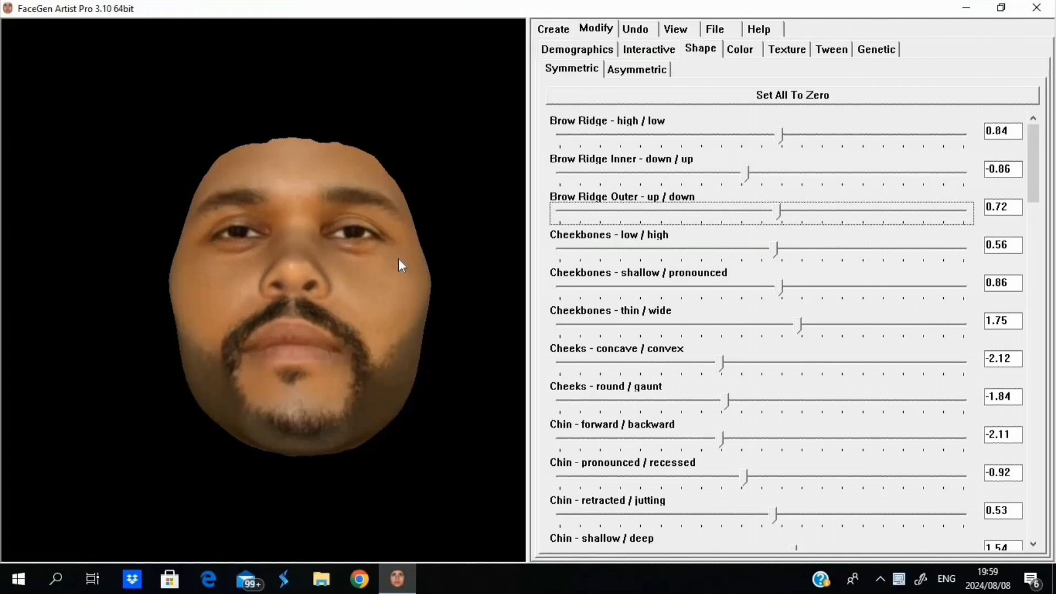
left_click_drag(402, 265, 484, 267)
left_click_drag(781, 286, 774, 345)
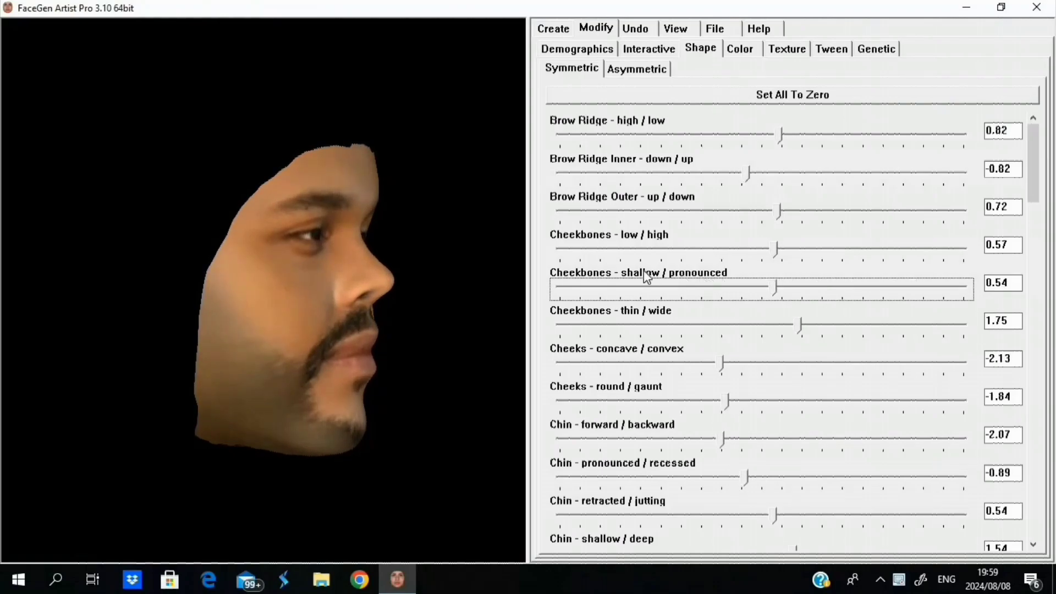
left_click_drag(511, 270, 426, 261)
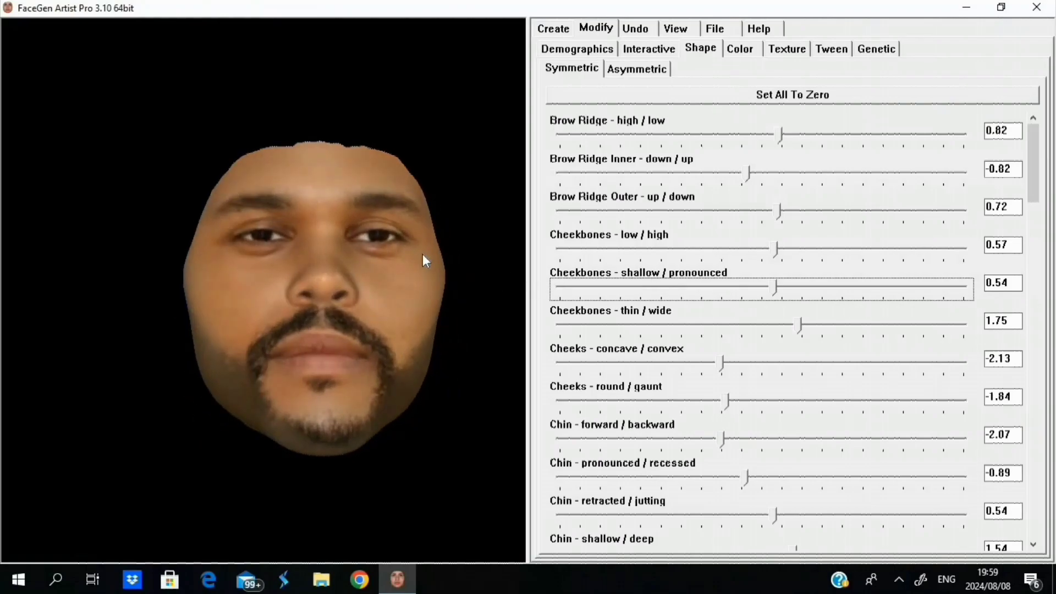
scroll(729, 391, "down", 1)
left_click(729, 391)
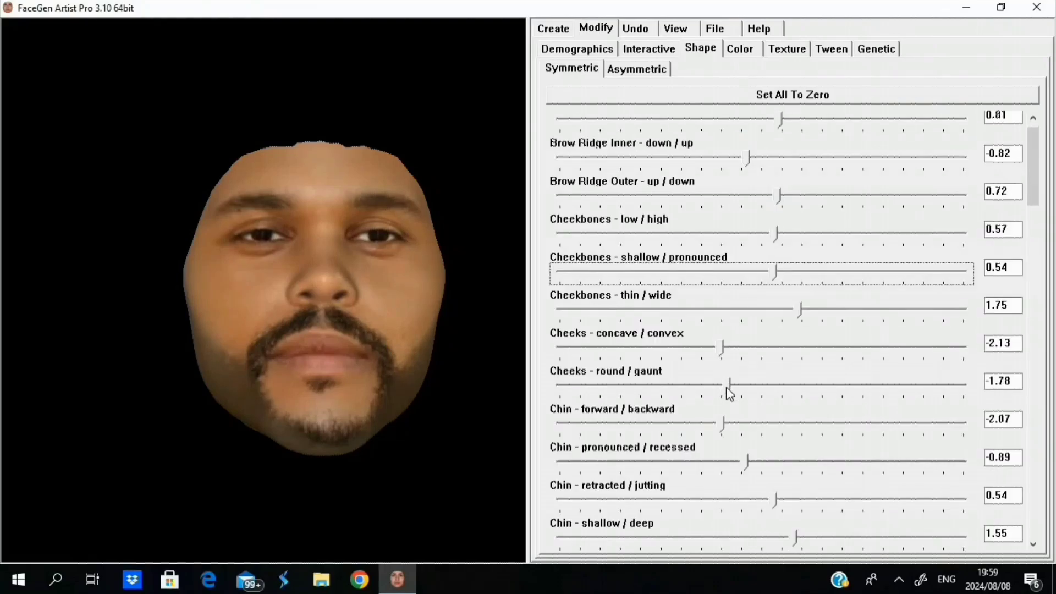
key("ctrl+z")
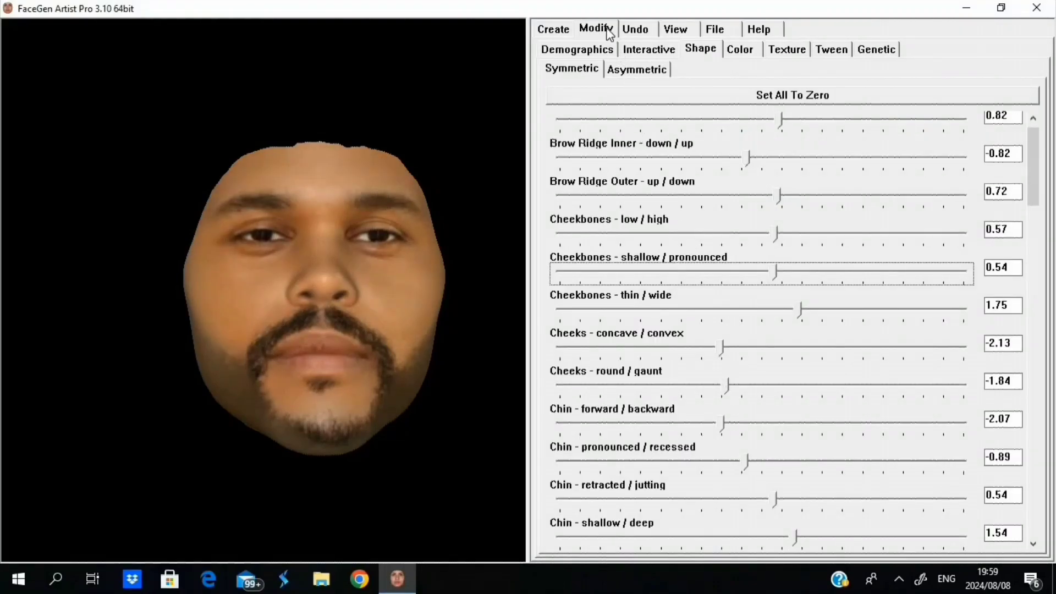
- Undo recent face shape edits, leaving brow ridge at 0.63 and cheekbones at -1.68
left_click(648, 33)
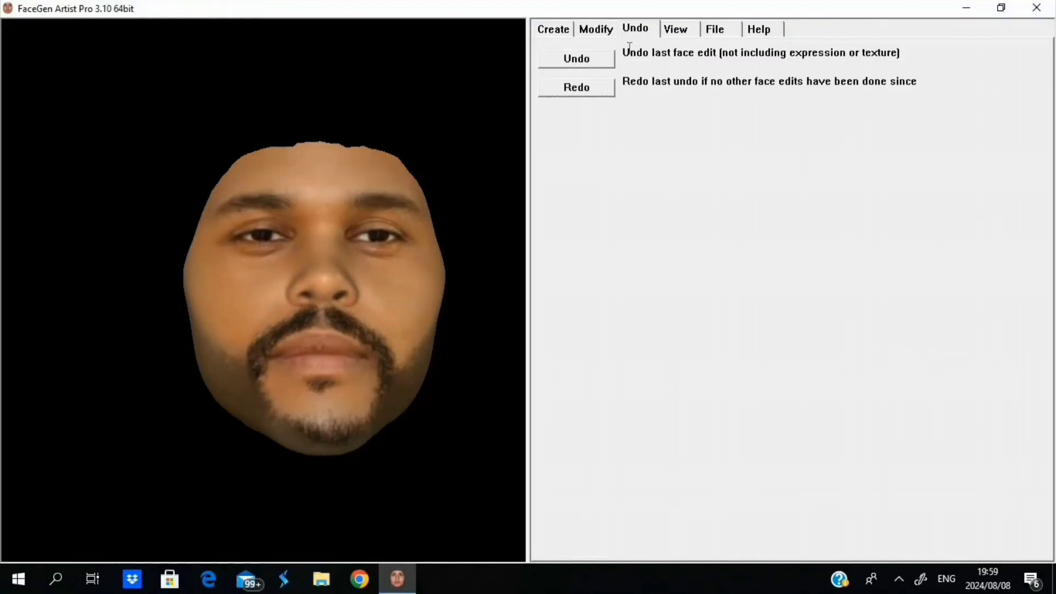
left_click(604, 66)
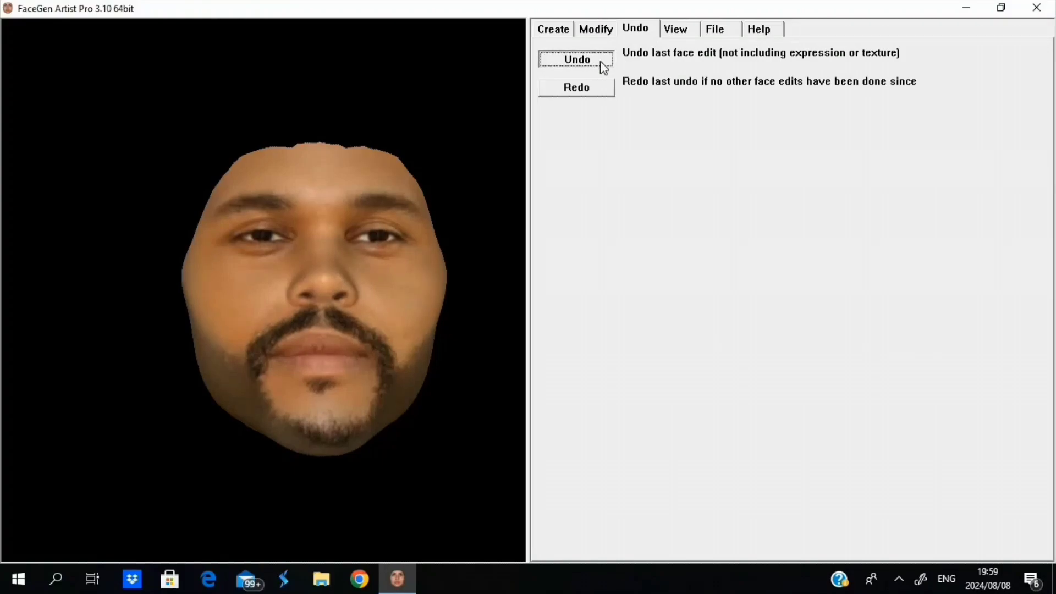
left_click(604, 66)
left_click(604, 66)
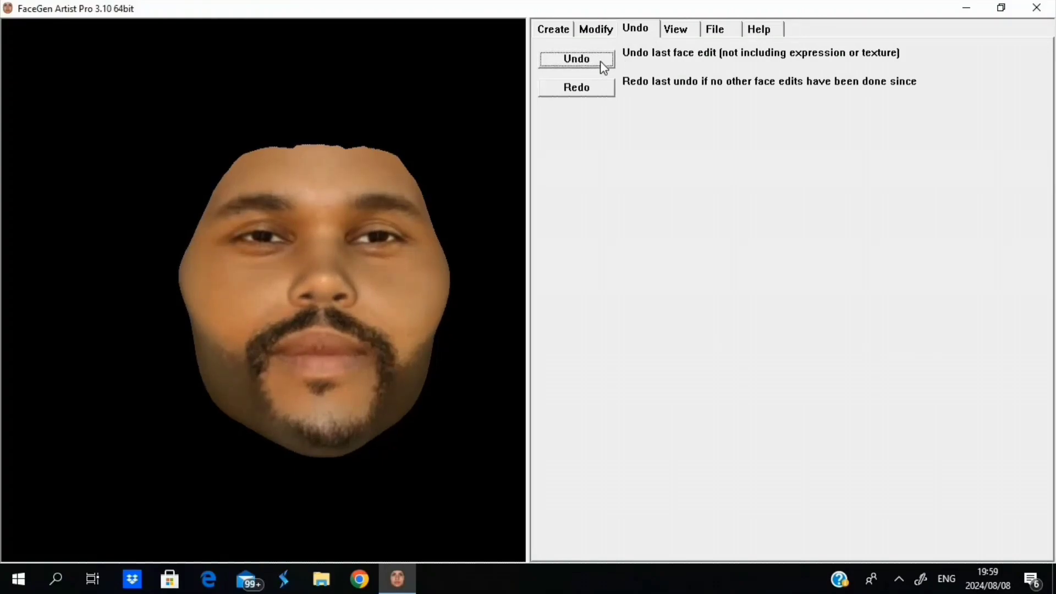
left_click(604, 66)
left_click(604, 66)
left_click(604, 66)
left_click(604, 66)
left_click(602, 64)
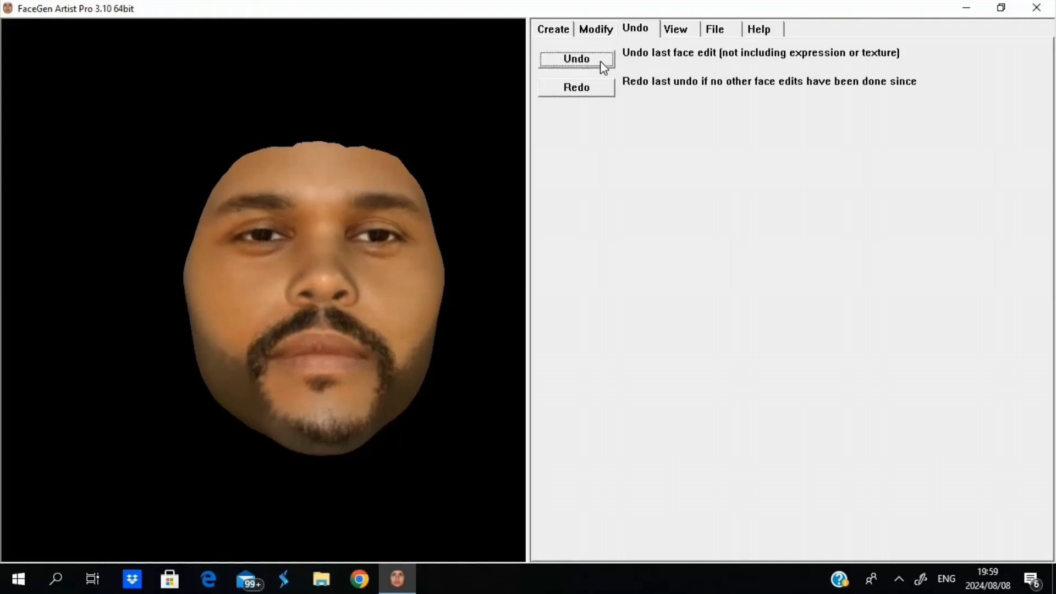
left_click(603, 64)
- Rotate the preview and browse the Shape, Undo and Photo tabs, ending on File > Face
left_click_drag(396, 180, 235, 245)
left_click(594, 30)
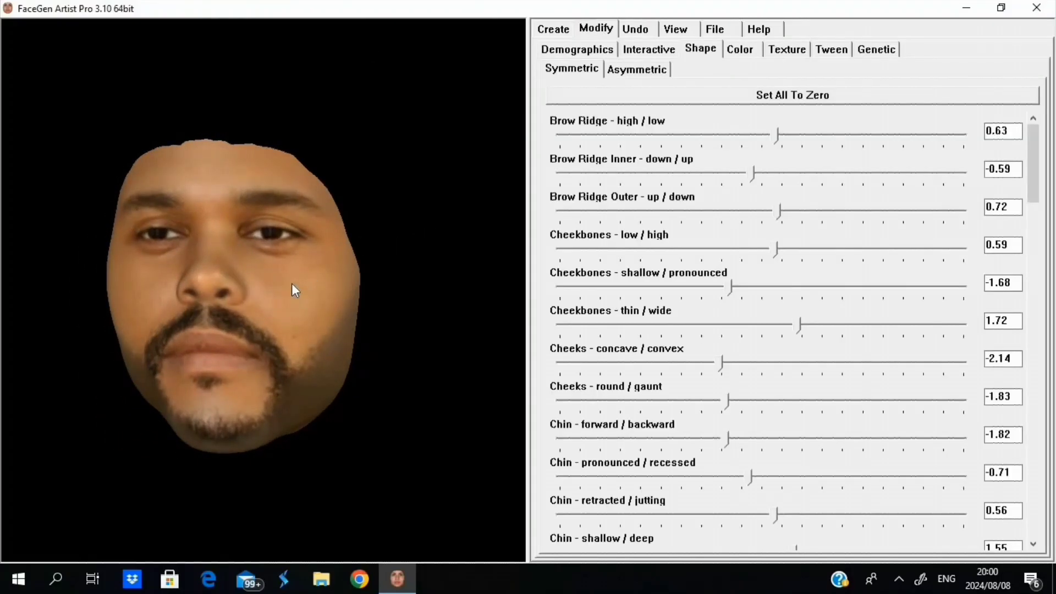
left_click_drag(279, 269, 332, 252)
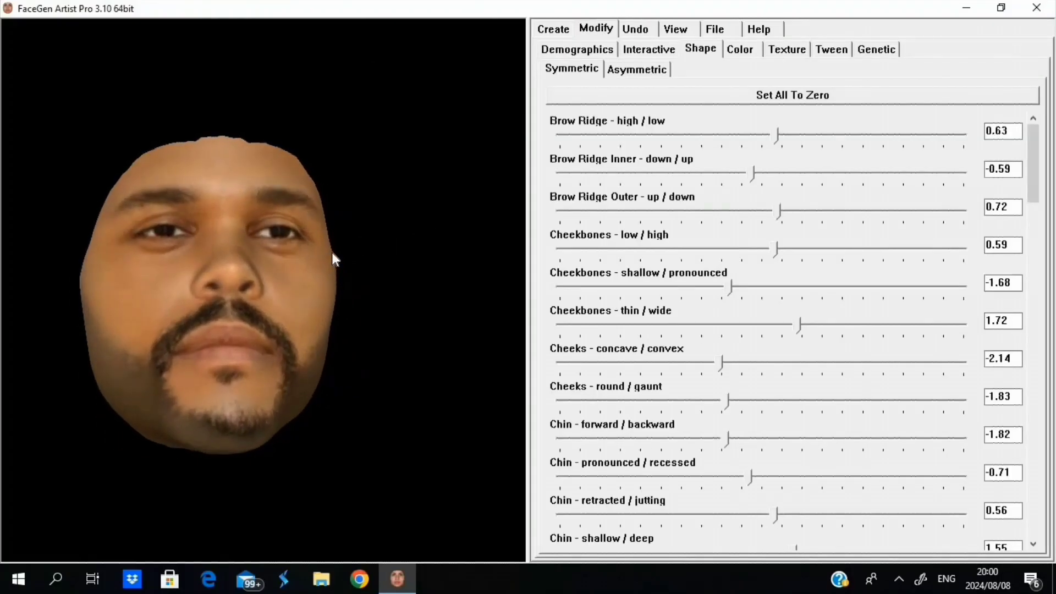
left_click(710, 28)
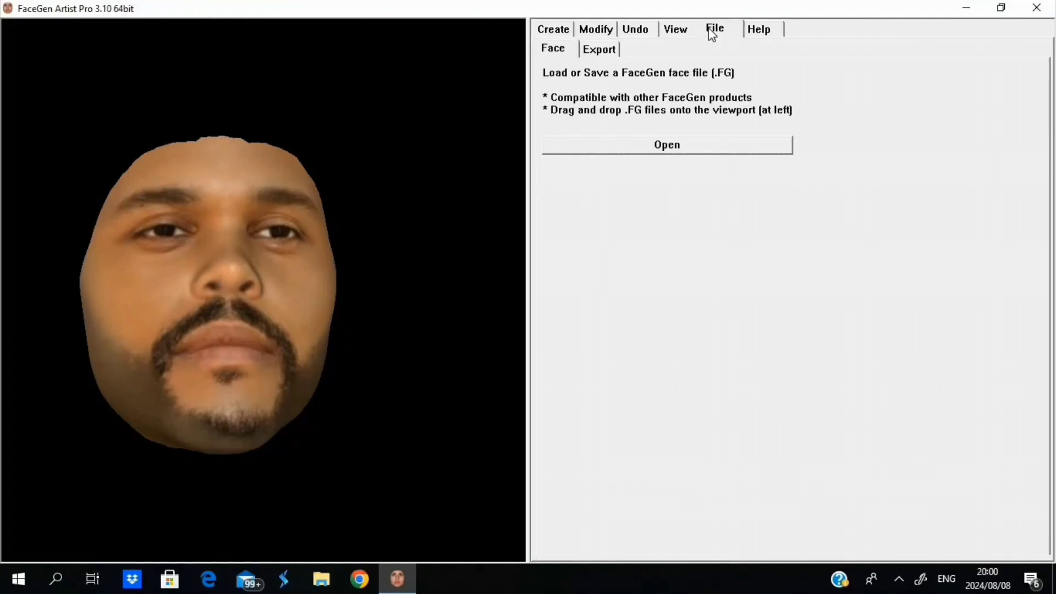
left_click(651, 31)
left_click(588, 32)
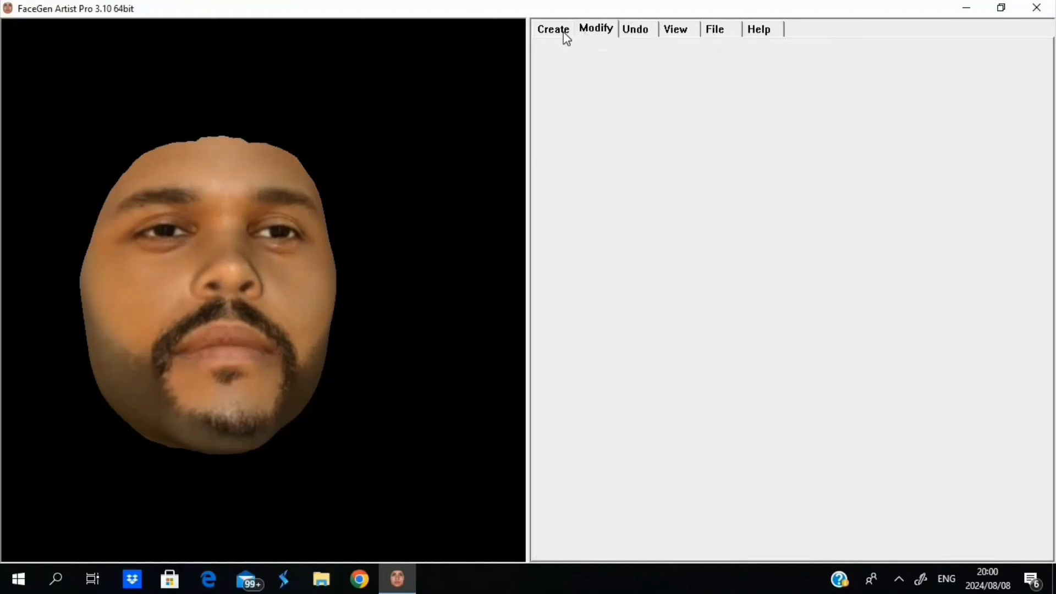
left_click(561, 32)
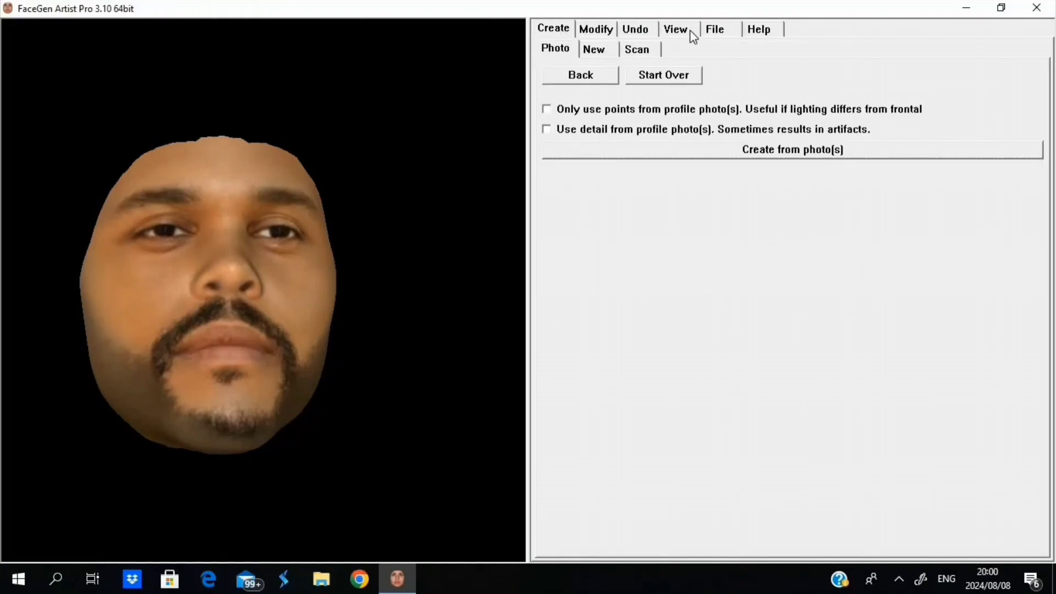
left_click(709, 33)
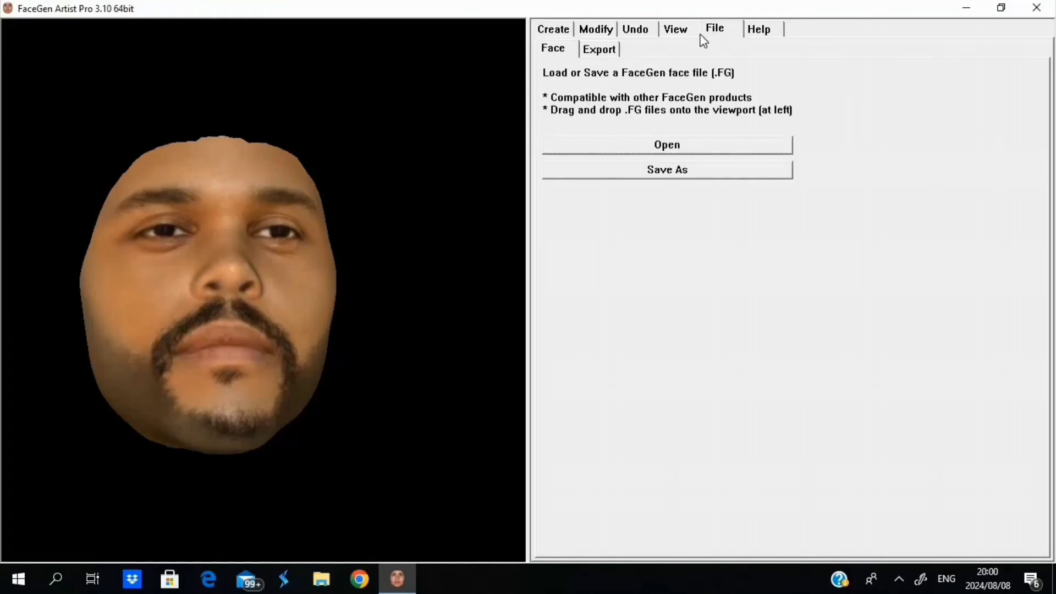
- Open the Daz Studio export page with Genesis 8.1 Male as the target figure
left_click(598, 51)
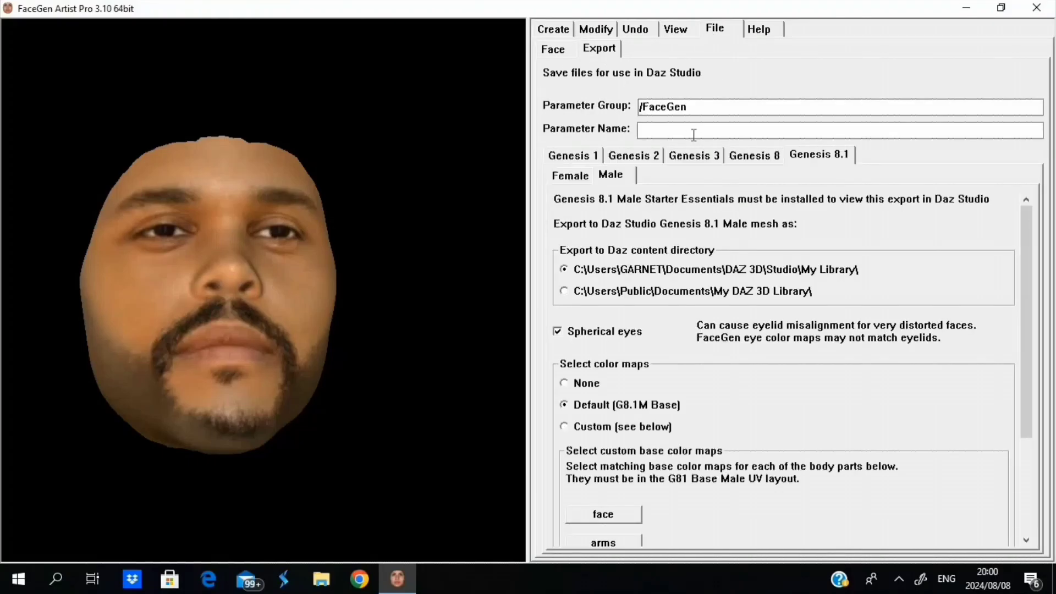
left_click(671, 131)
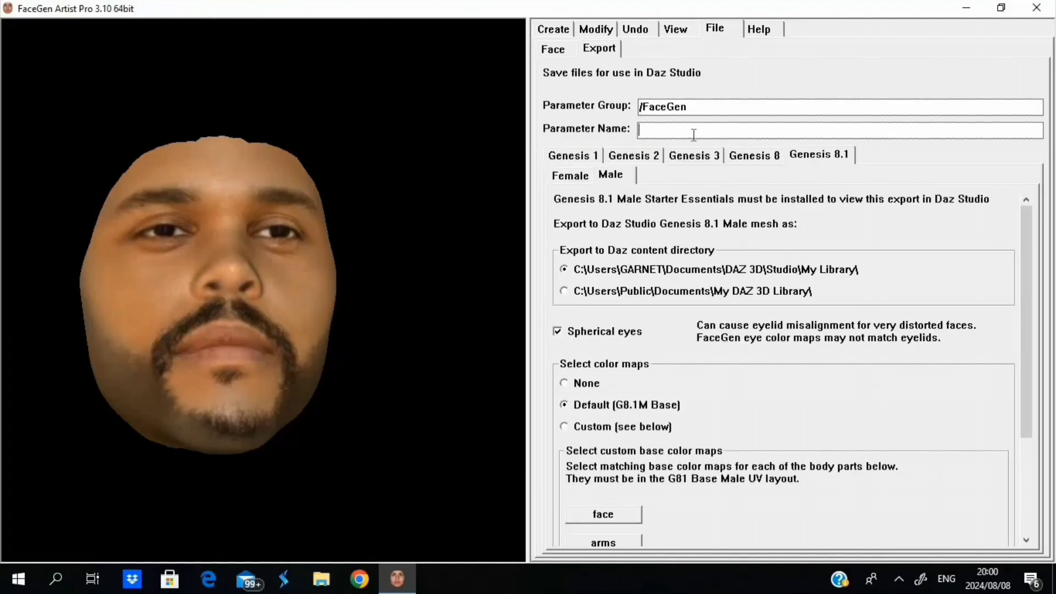
left_click(838, 159)
left_click(617, 175)
- Enter 'TheWeekend' as the morph Parameter Name
left_click(815, 125)
type("Weeknd")
left_click(640, 131)
type("The")
- Keep the Default (G8.1M Base) colour maps and scroll down to the Export button
left_click_drag(152, 302, 250, 303)
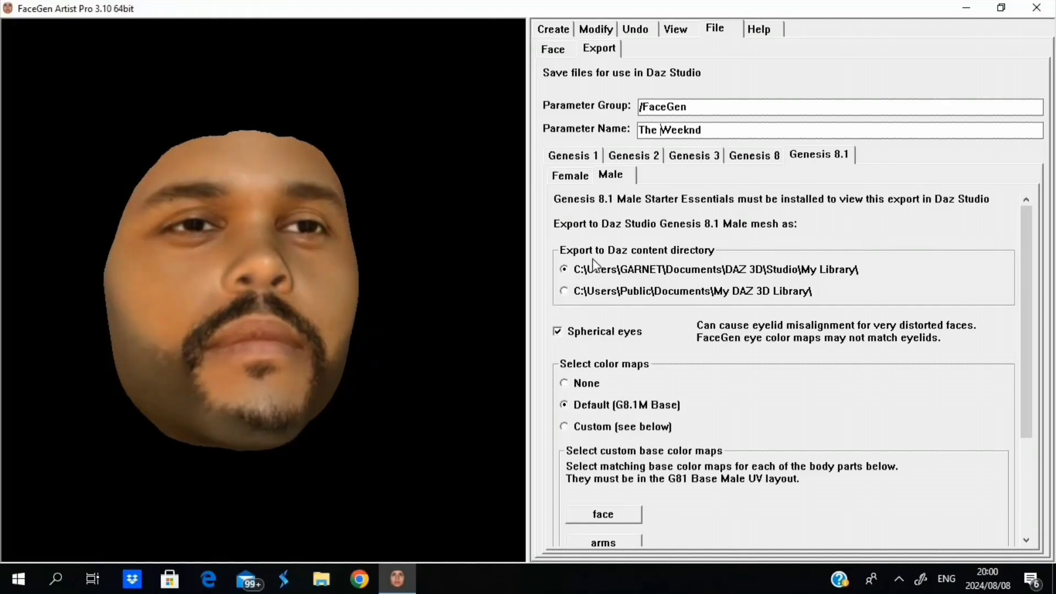
scroll(592, 265, "down", 1)
scroll(589, 272, "down", 2)
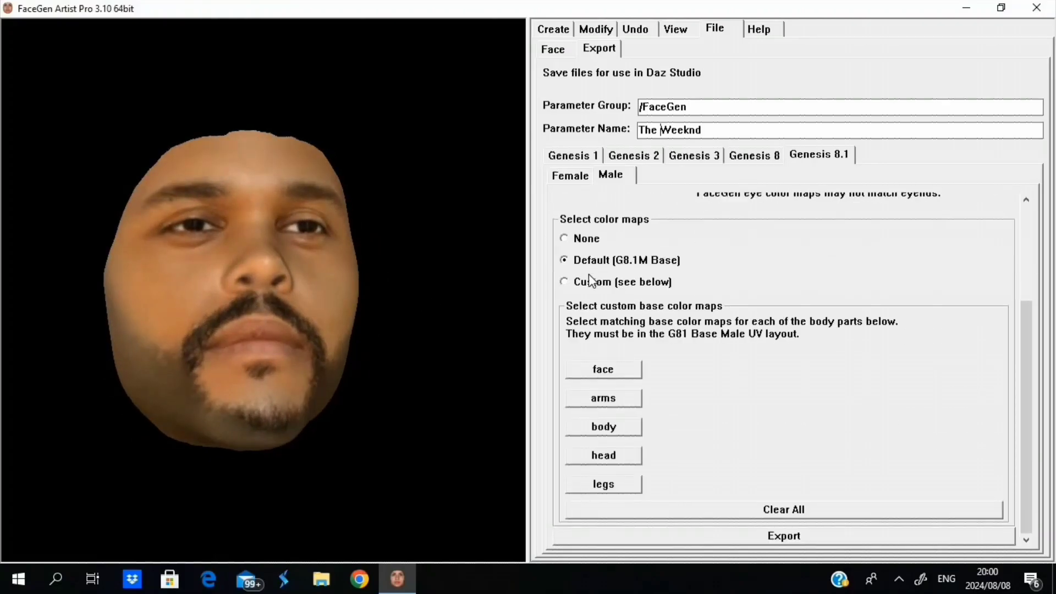
scroll(588, 274, "up", 2)
scroll(589, 275, "up", 2)
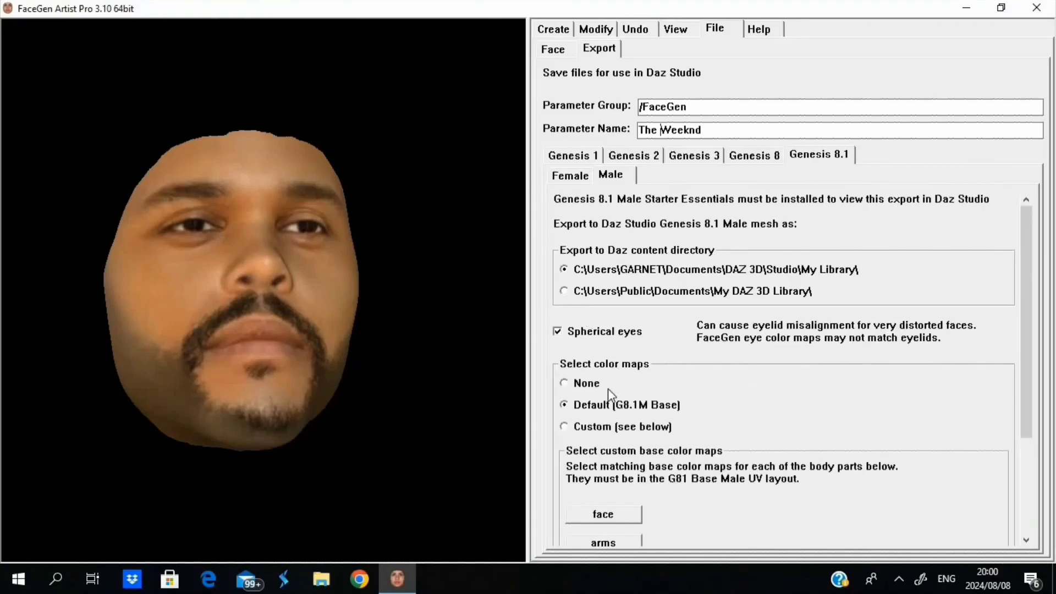
scroll(631, 449, "down", 1)
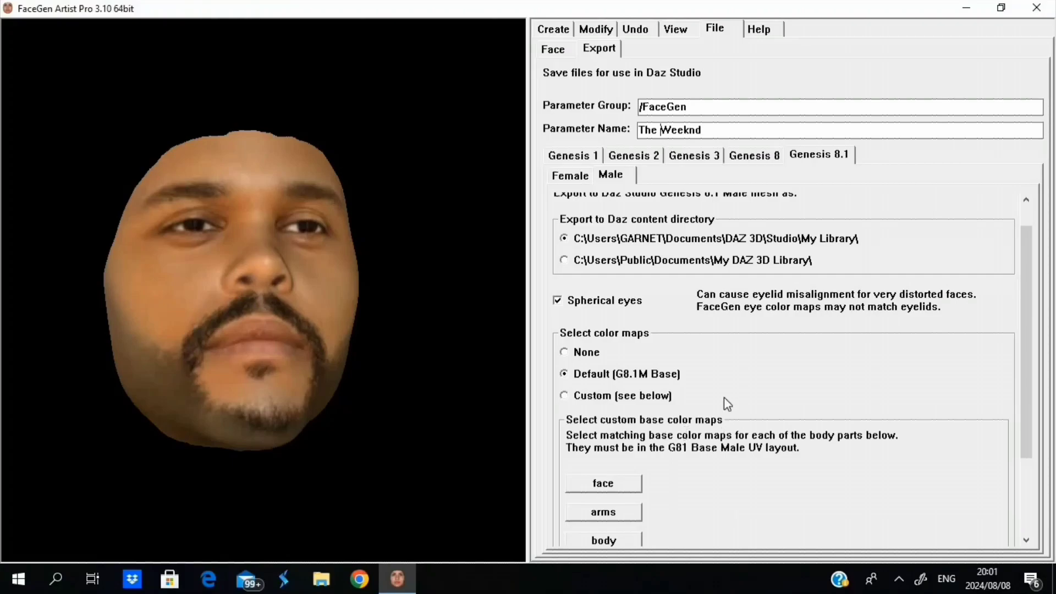
scroll(897, 336, "down", 3)
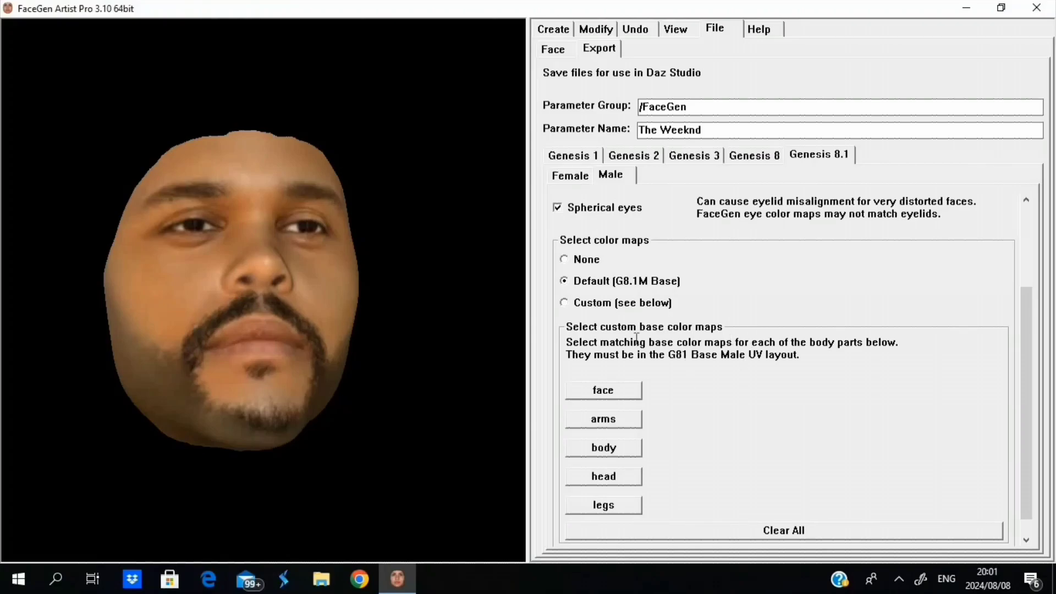
left_click_drag(1027, 353, 1009, 229)
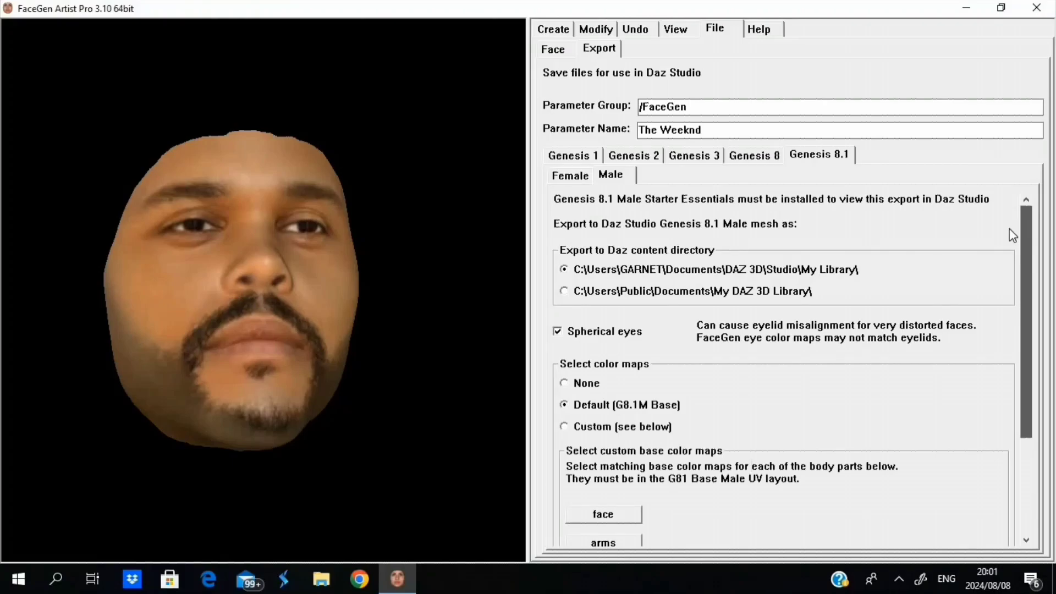
left_click_drag(1009, 228, 1005, 433)
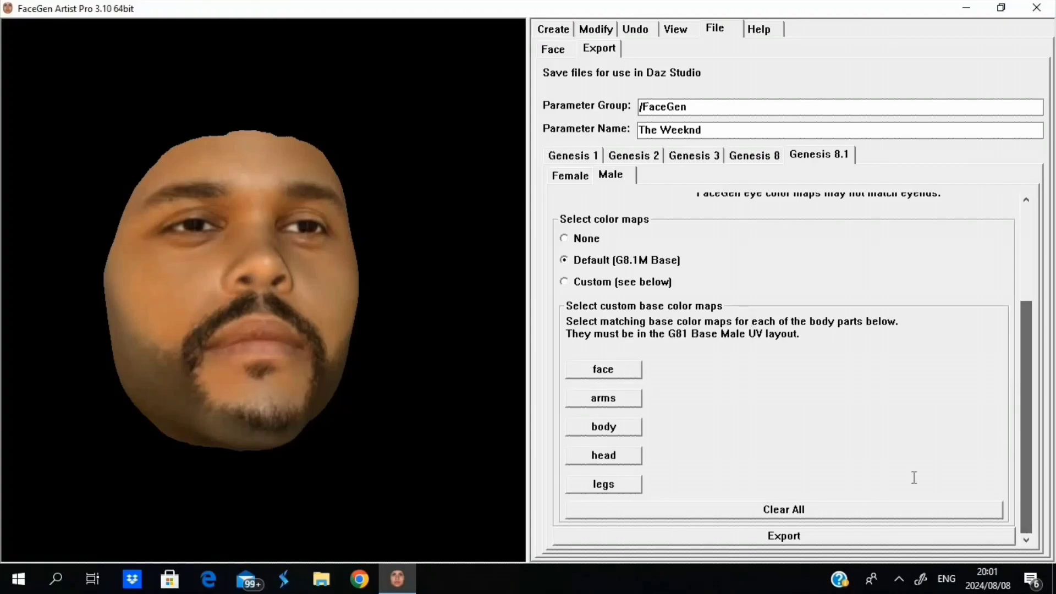
- Export the Genesis 8.1 Male morph and colour maps to the Daz library, then inspect the face
left_click(856, 536)
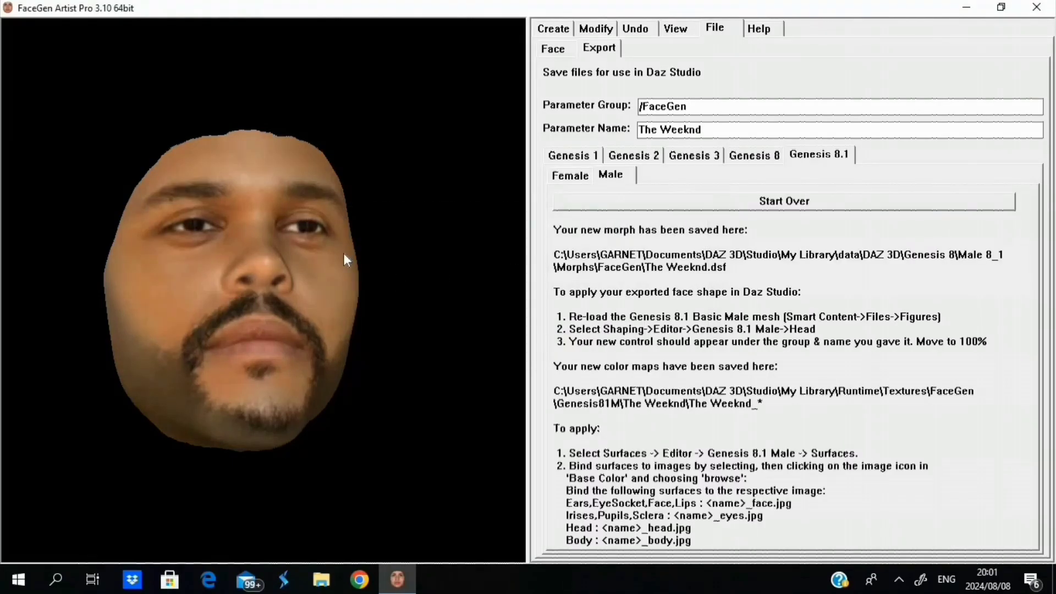
left_click_drag(322, 240, 259, 242)
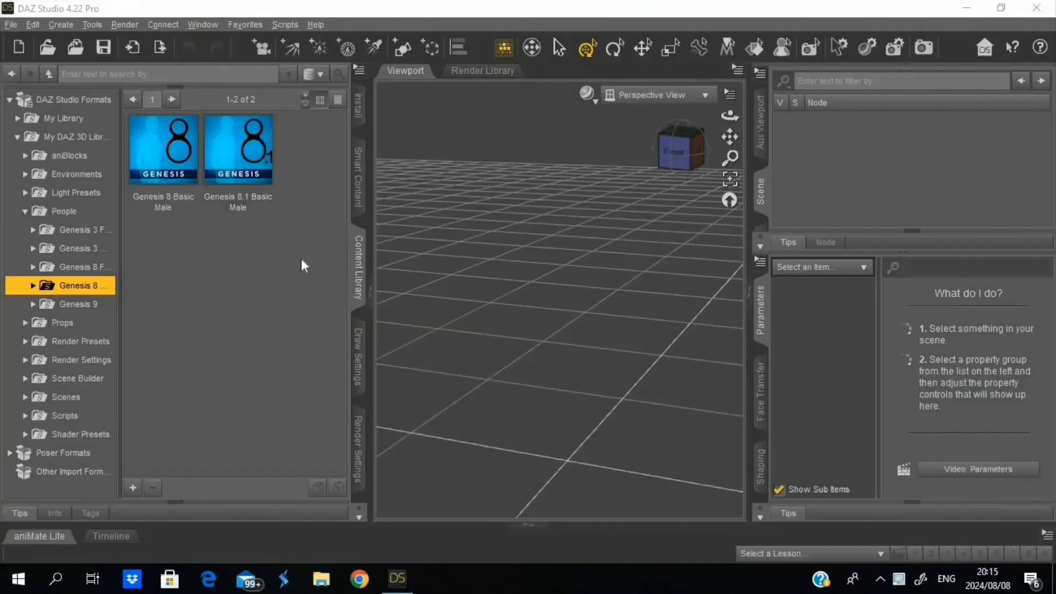
- Add the Genesis 8.1 Basic Male from Content Library > People > Genesis 8 into the viewport
left_click(236, 168)
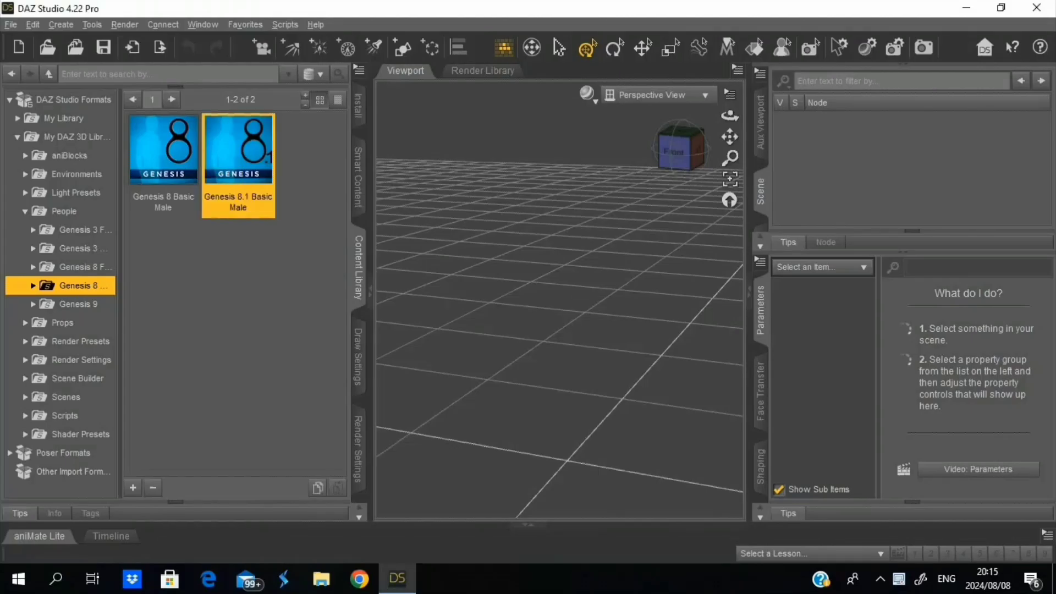
left_click_drag(238, 165, 501, 356)
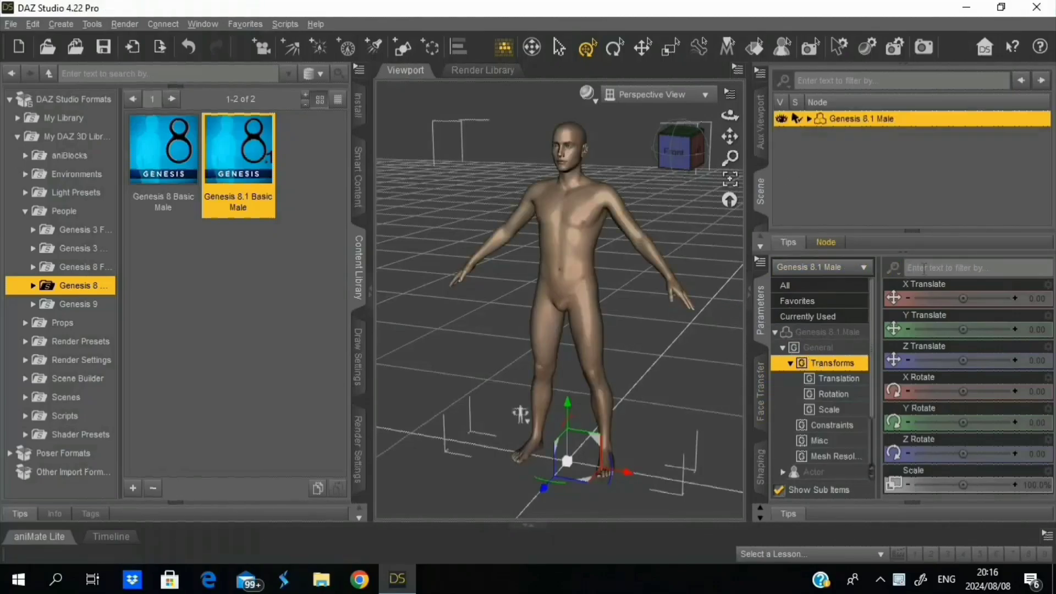
- Filter Parameters by 'w', show All, and dial the FaceGen face morph to 100%
left_click(924, 268)
type("week")
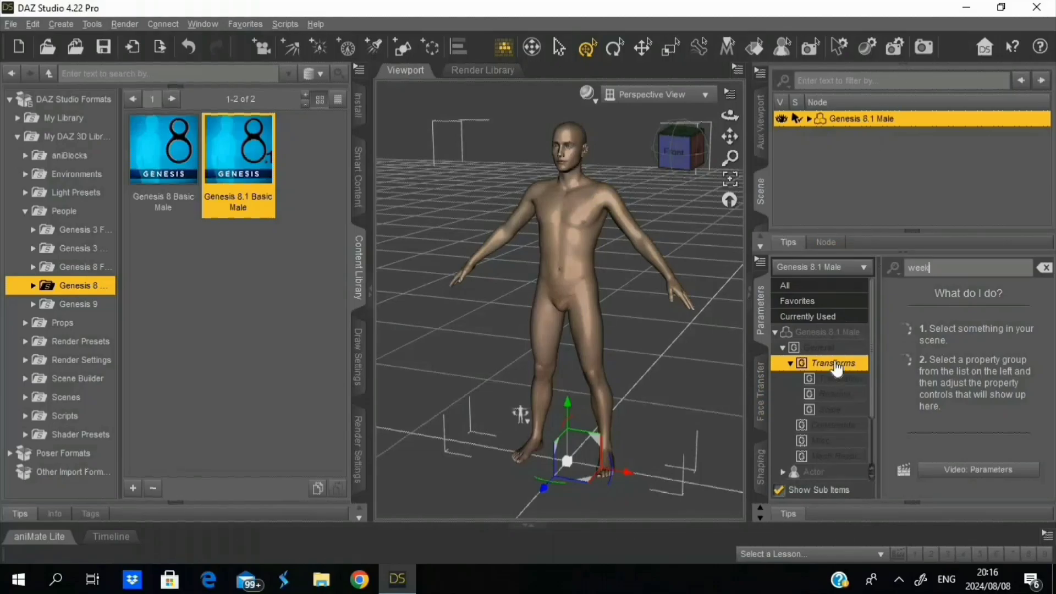
left_click(836, 347)
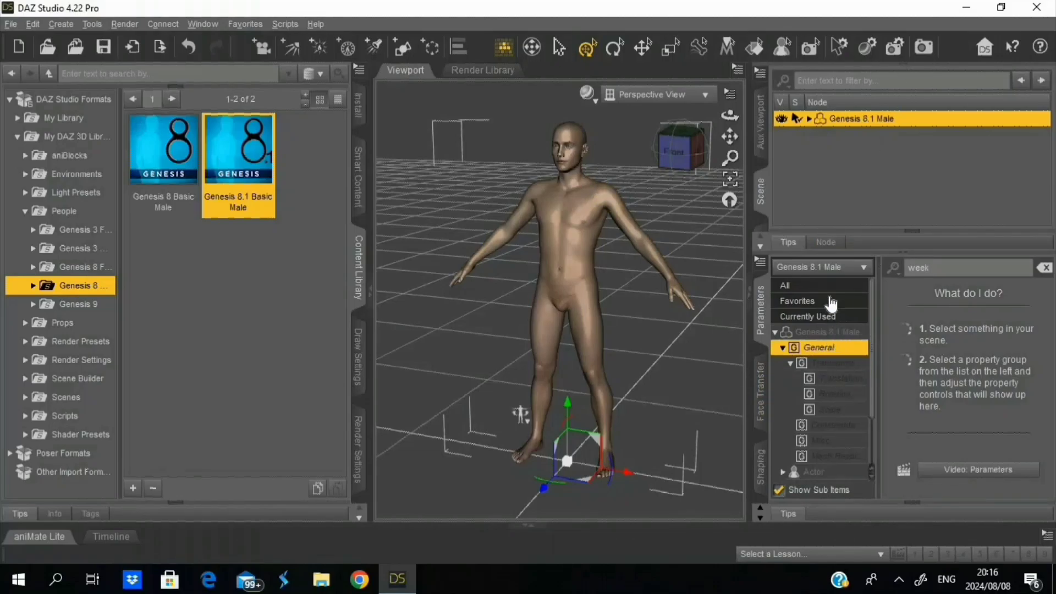
left_click(830, 286)
left_click_drag(914, 298, 1012, 298)
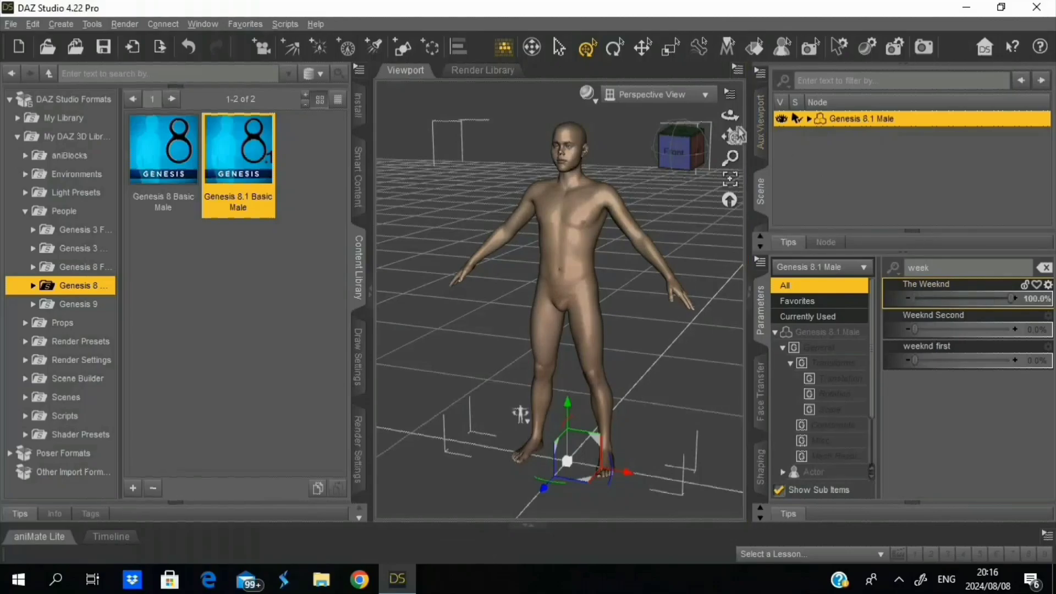
- Pan and zoom the viewport in on the figure's head
left_click_drag(732, 135, 725, 162)
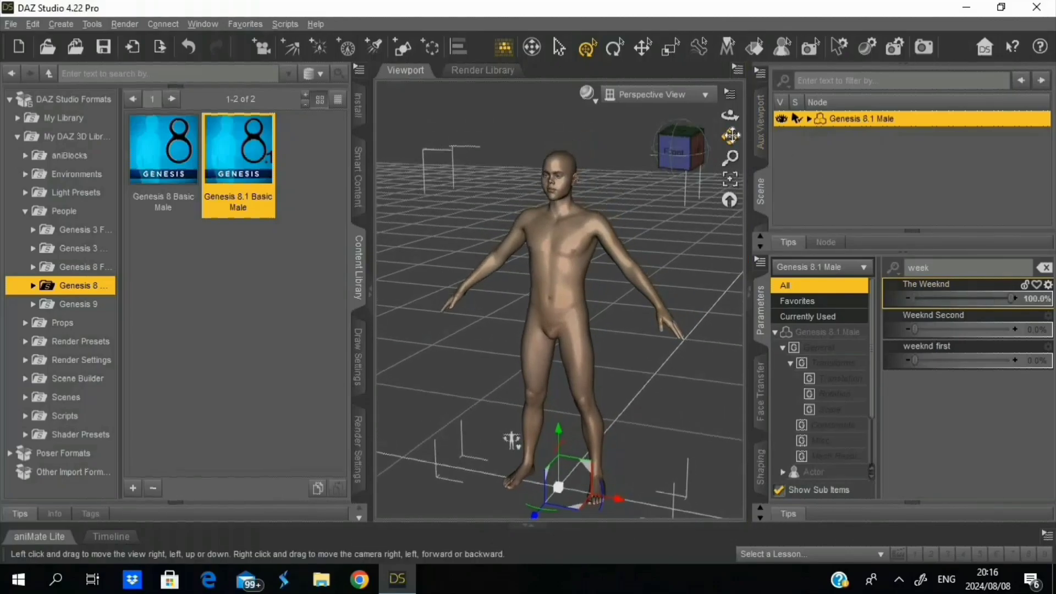
scroll(558, 172, "up", 6)
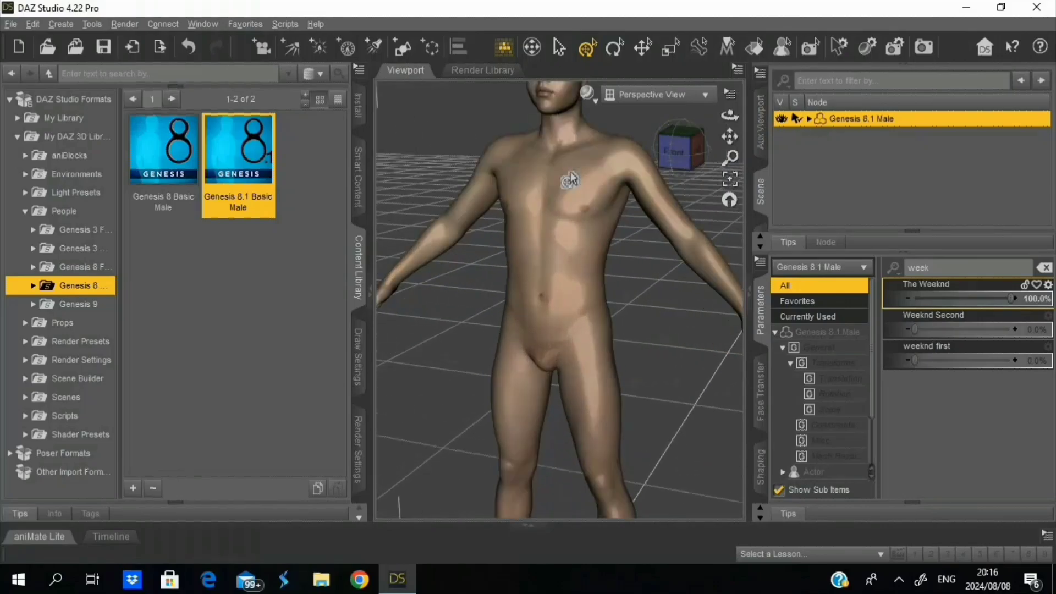
scroll(730, 136, "up", 3)
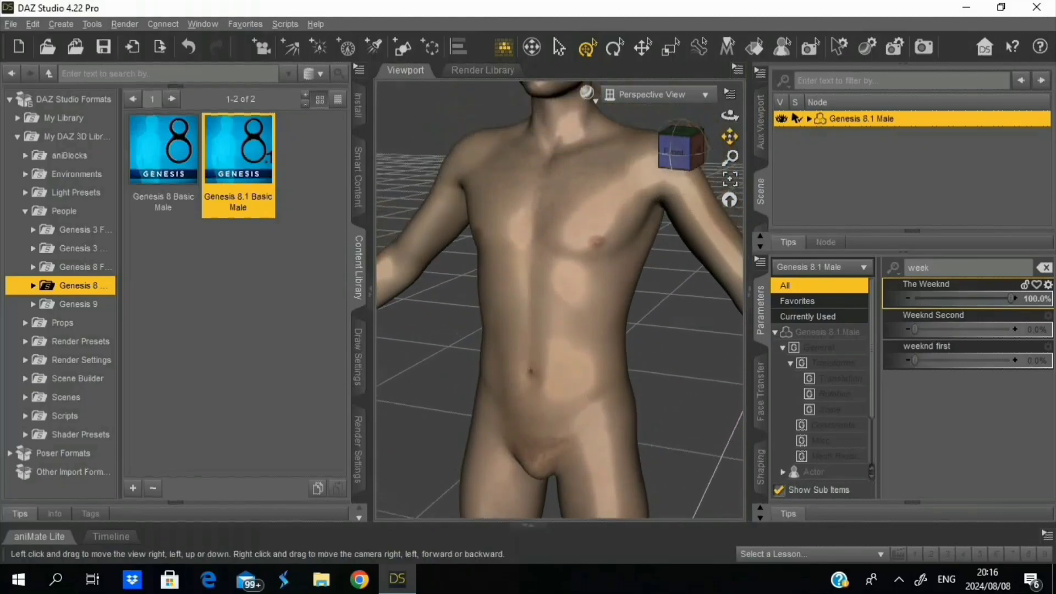
left_click_drag(730, 136, 729, 165)
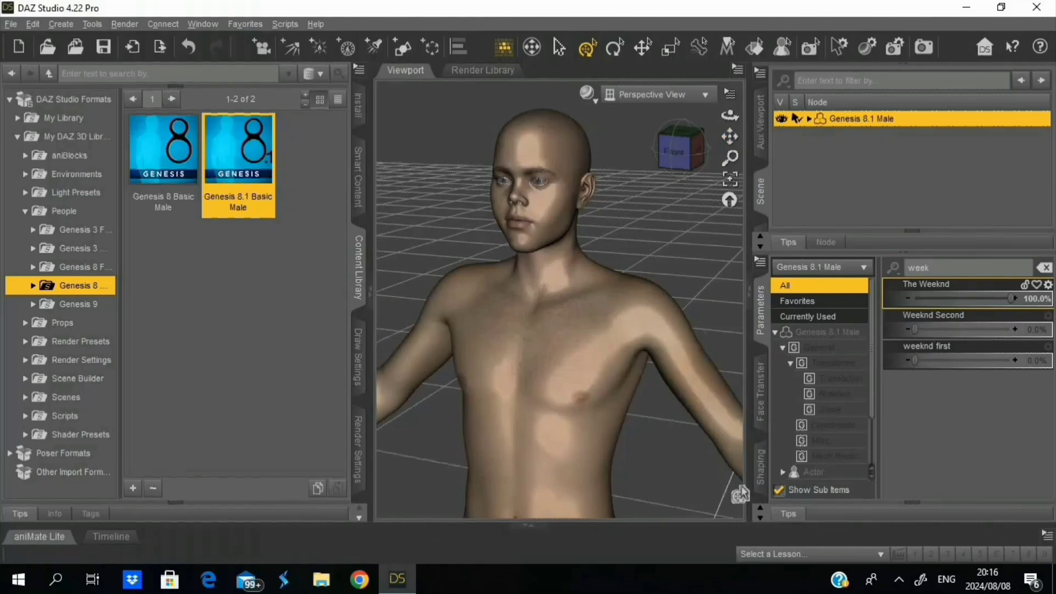
- Open the Surfaces pane and expand the shader groups and surfaces down to the Arms Base Color map
left_click(762, 442)
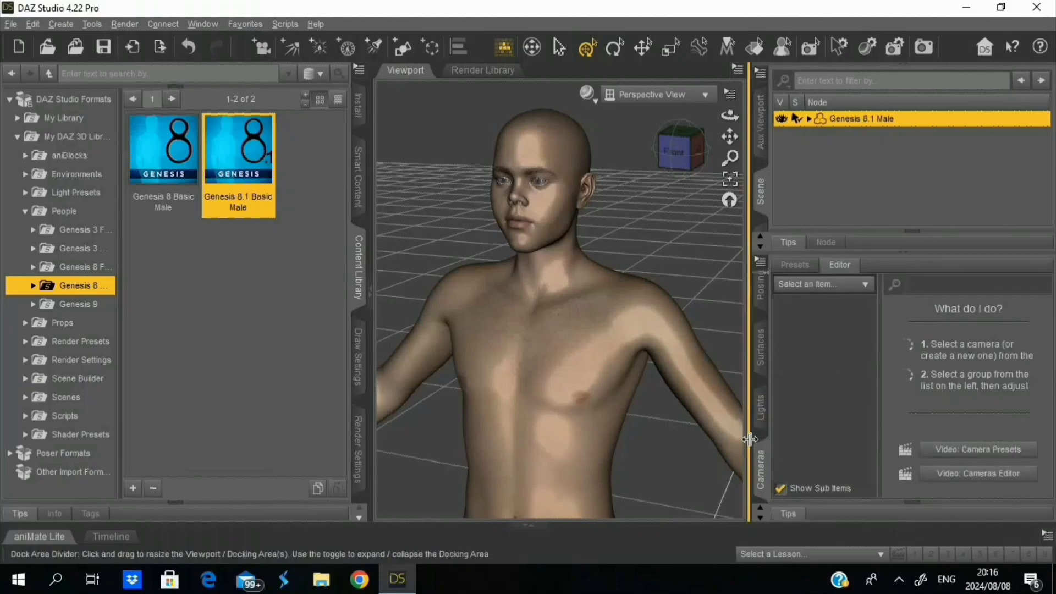
left_click(761, 348)
left_click(776, 345)
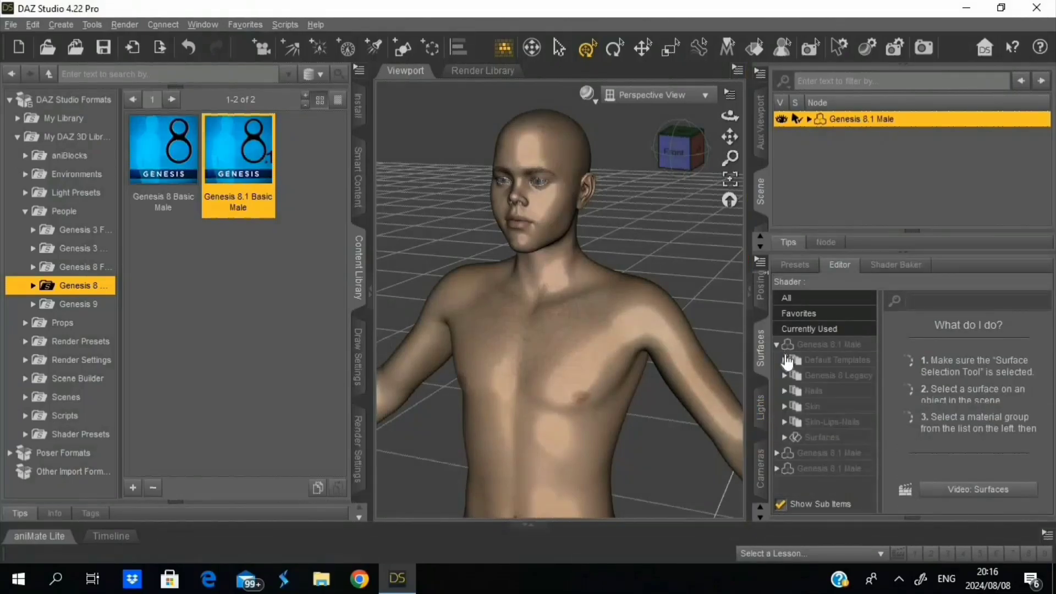
left_click(785, 423)
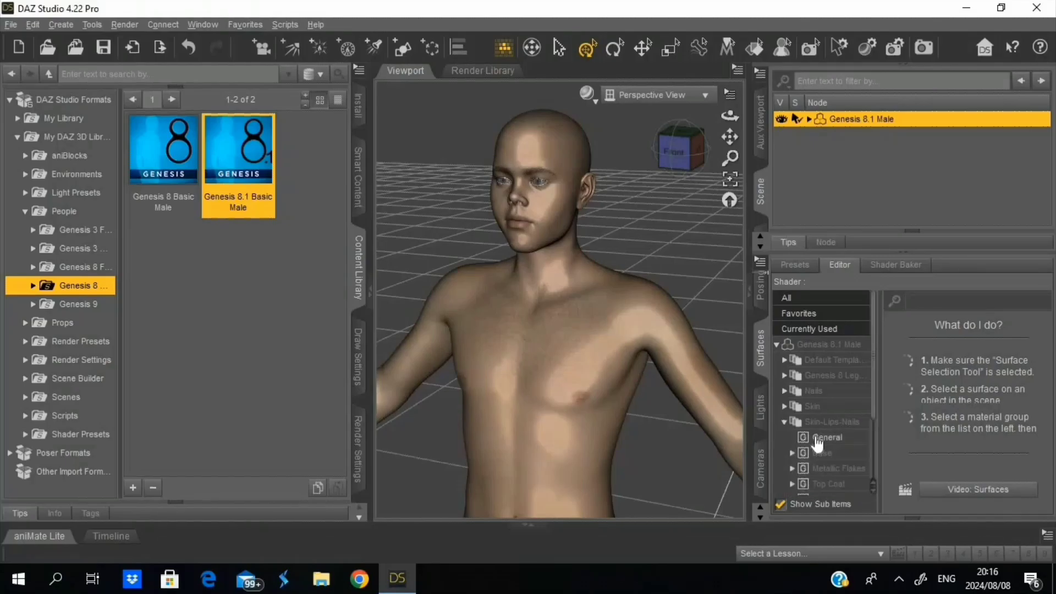
scroll(818, 443, "down", 2)
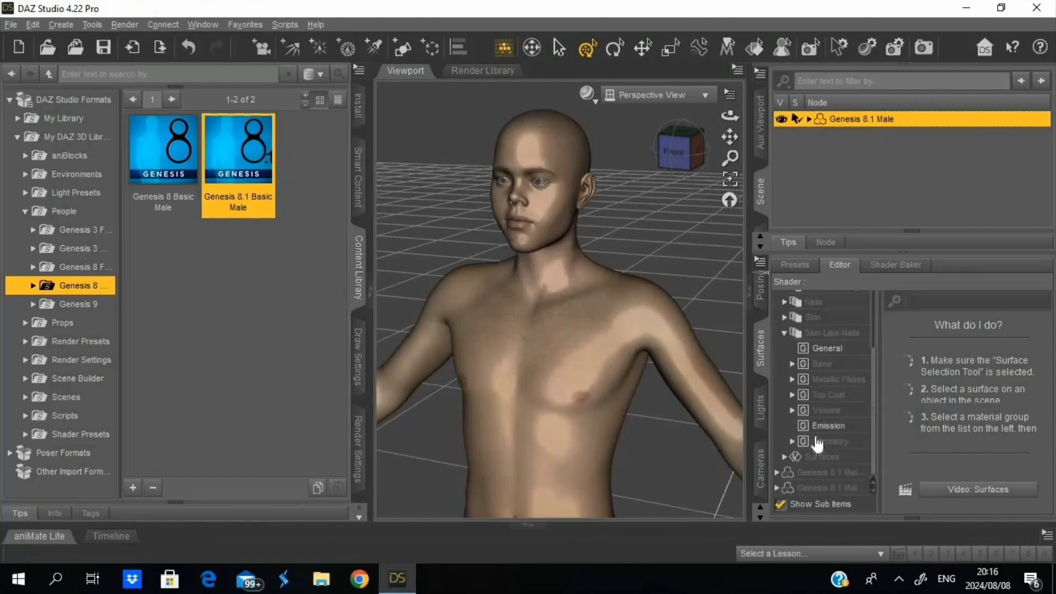
left_click(784, 457)
scroll(797, 386, "down", 2)
scroll(808, 365, "down", 1)
scroll(810, 363, "up", 2)
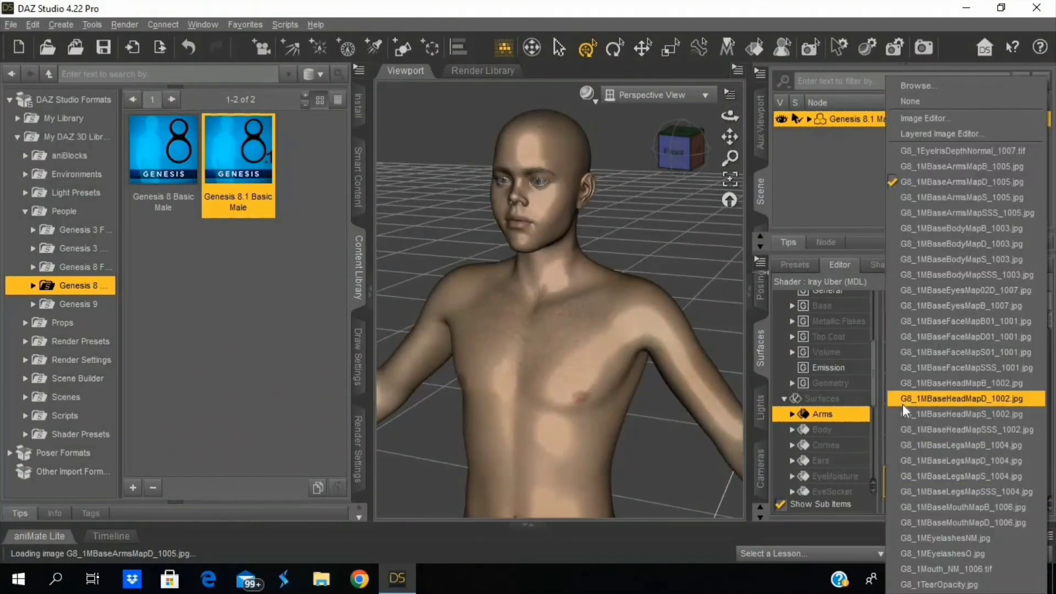
- Browse for the arms colour image, going from Documents down to FaceGen > Genesis81M
left_click(955, 87)
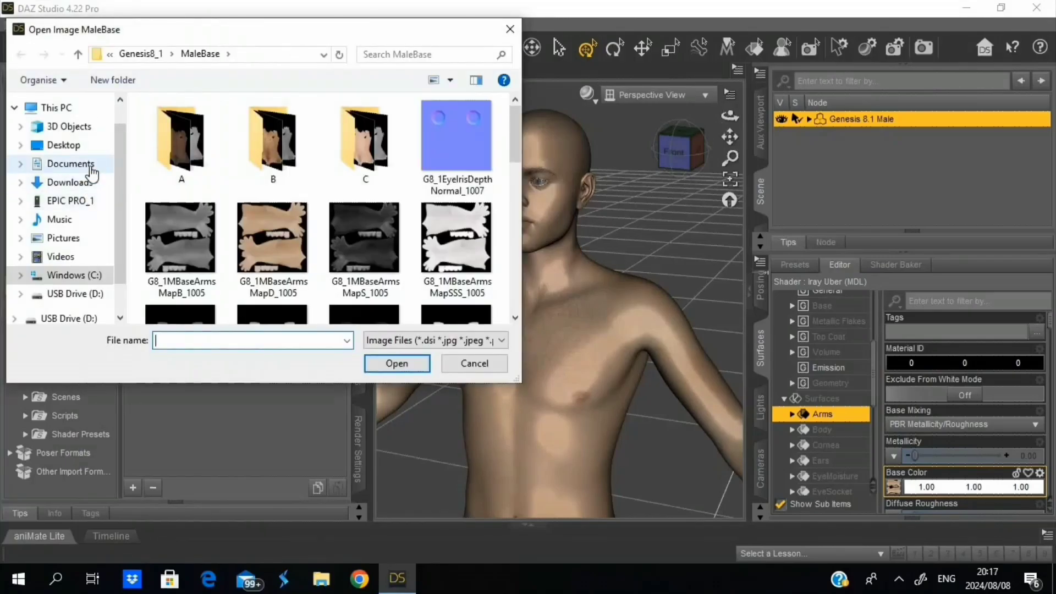
left_click(71, 164)
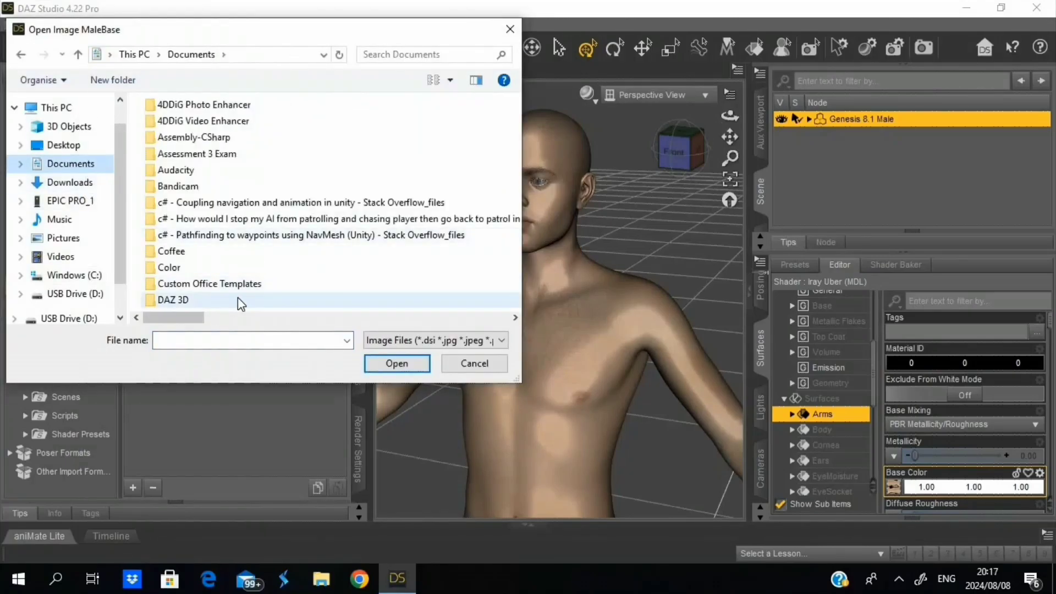
double_click(237, 298)
double_click(175, 141)
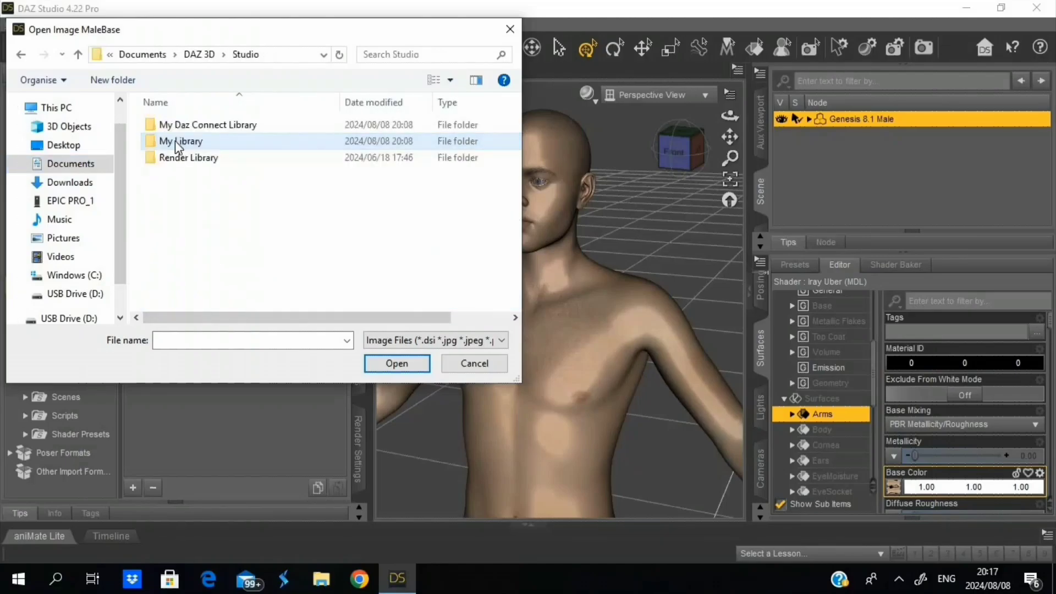
double_click(175, 141)
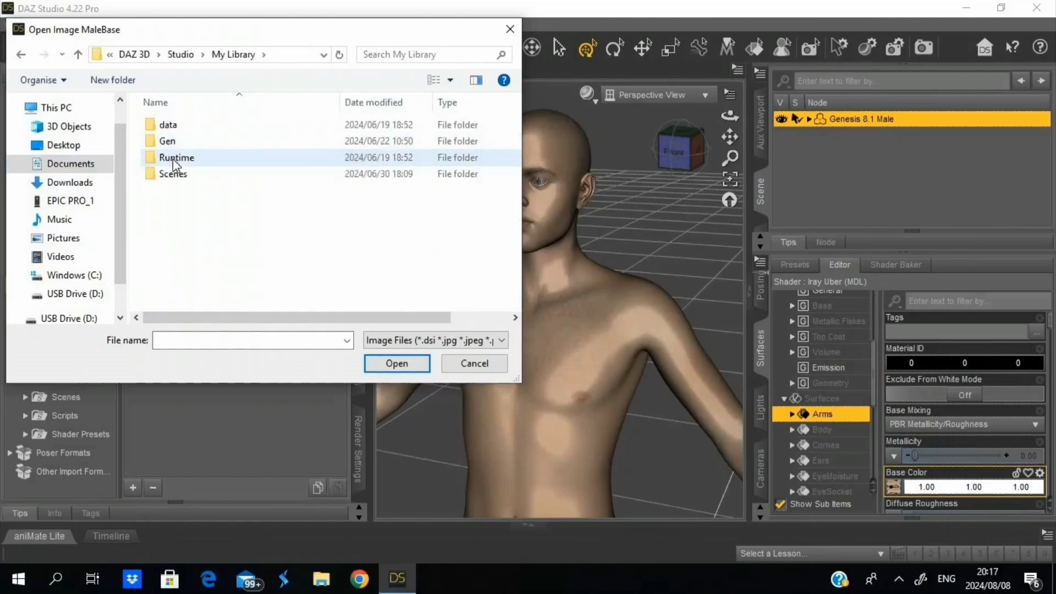
double_click(175, 159)
double_click(193, 128)
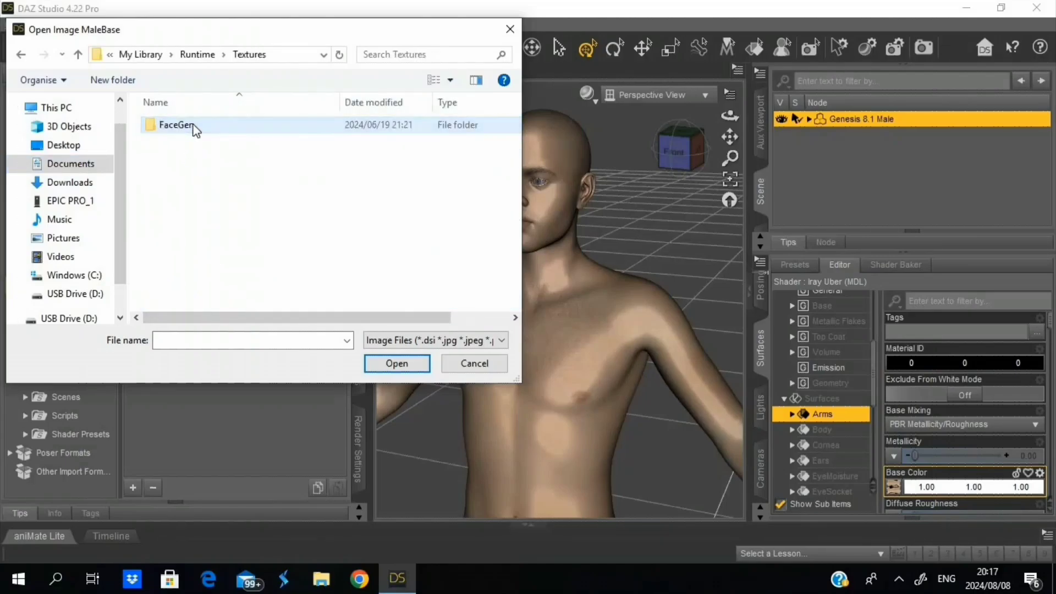
double_click(193, 128)
left_click(195, 143)
double_click(196, 143)
- Open The Weeknd folder and load The Weeknd_arms as the Arms base colour
scroll(194, 284, "down", 3)
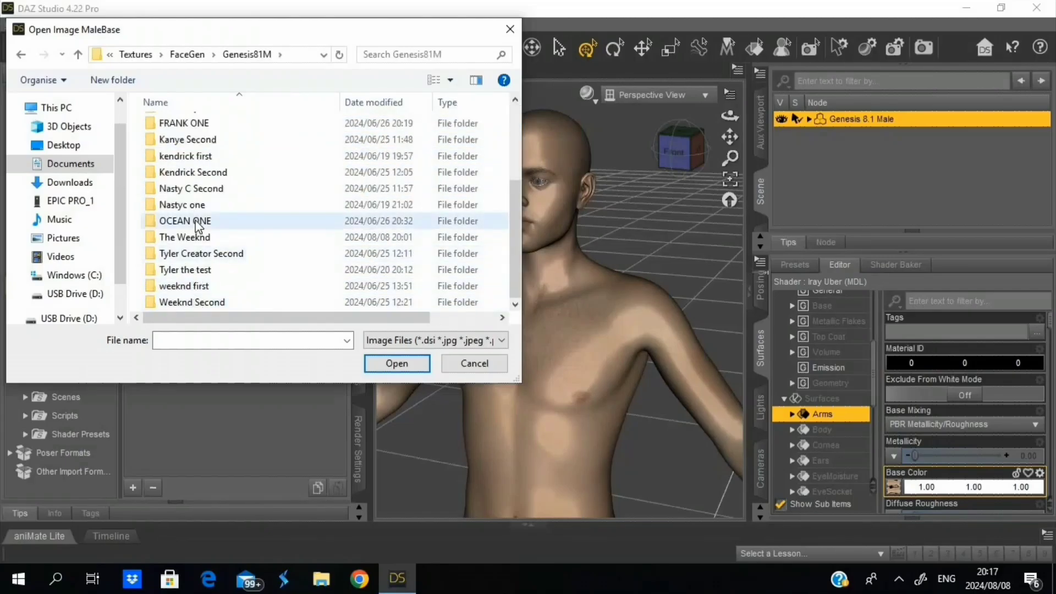
left_click(195, 237)
double_click(196, 236)
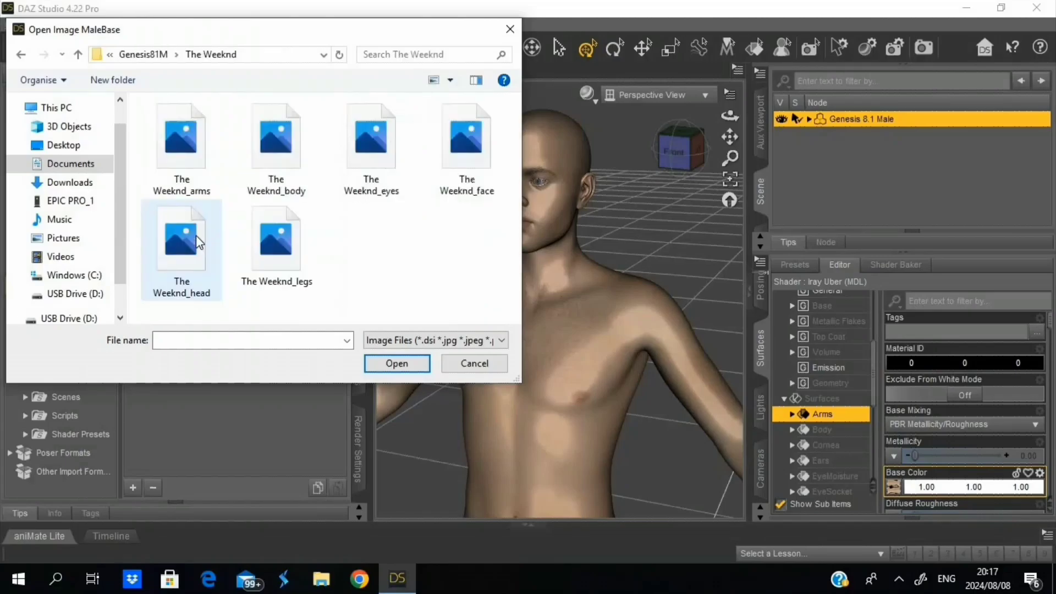
left_click(198, 178)
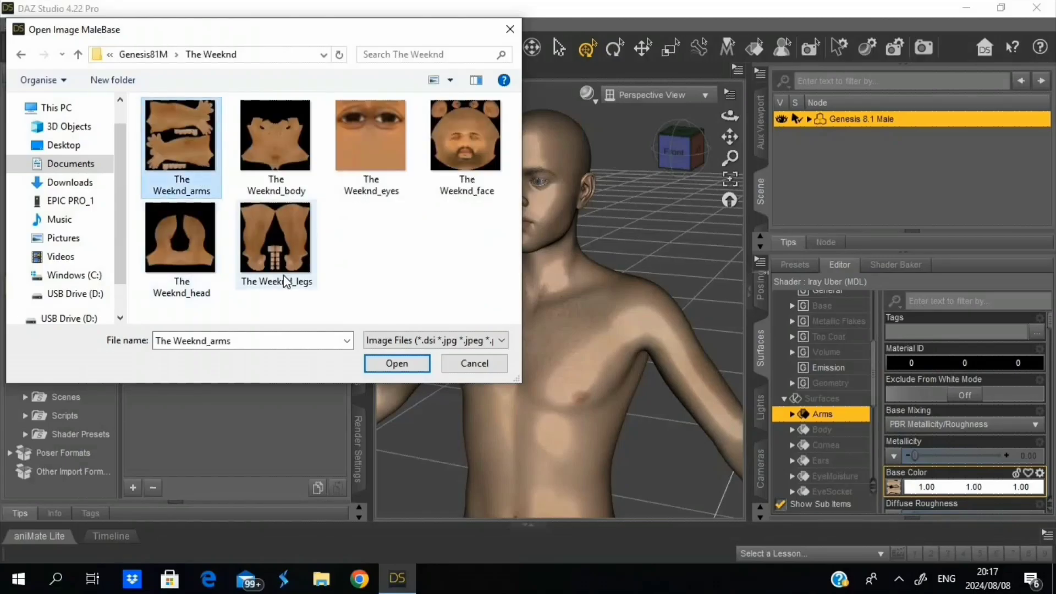
left_click(385, 363)
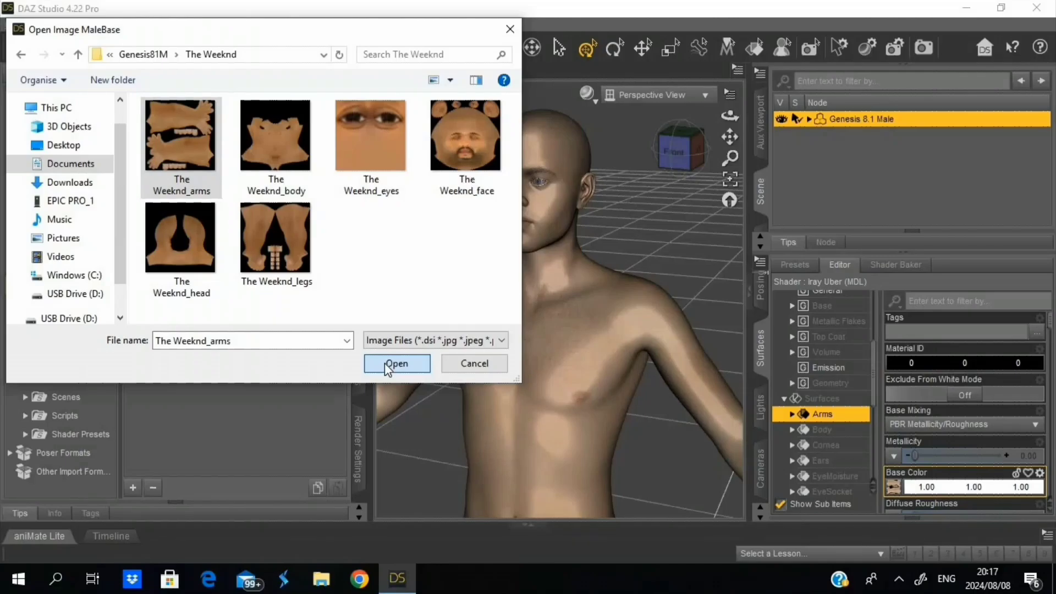
left_click(396, 364)
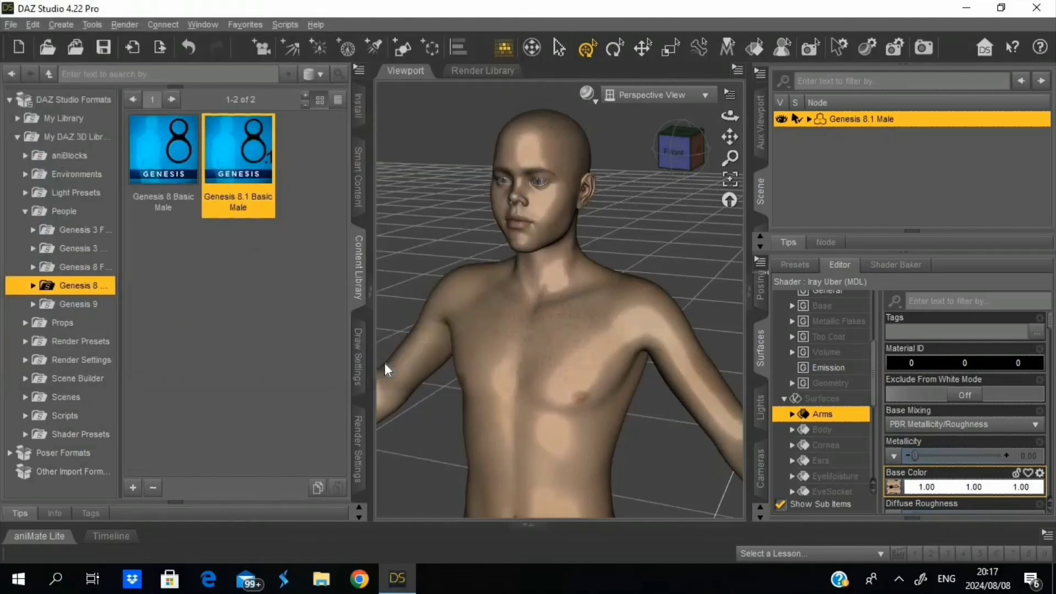
- Select the Body surface and browse for its base colour image in Documents > DAZ 3D
left_click(813, 429)
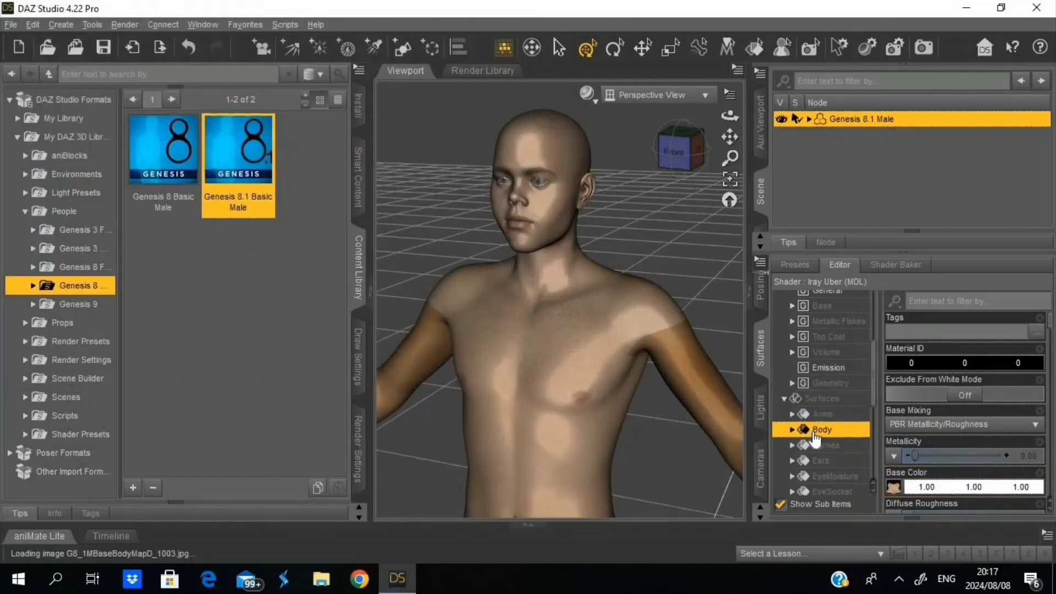
left_click(894, 486)
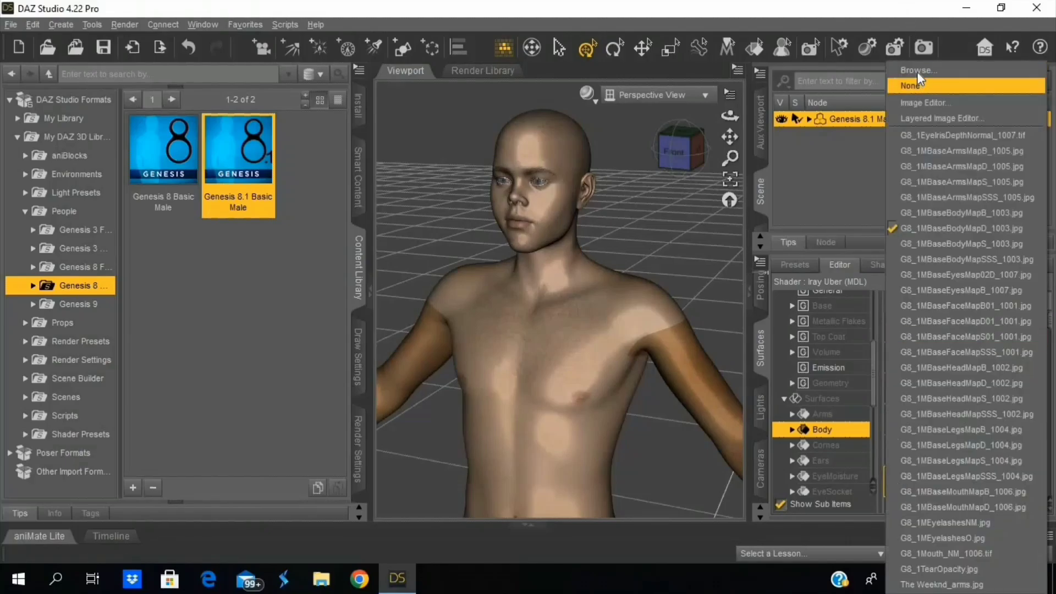
left_click(916, 70)
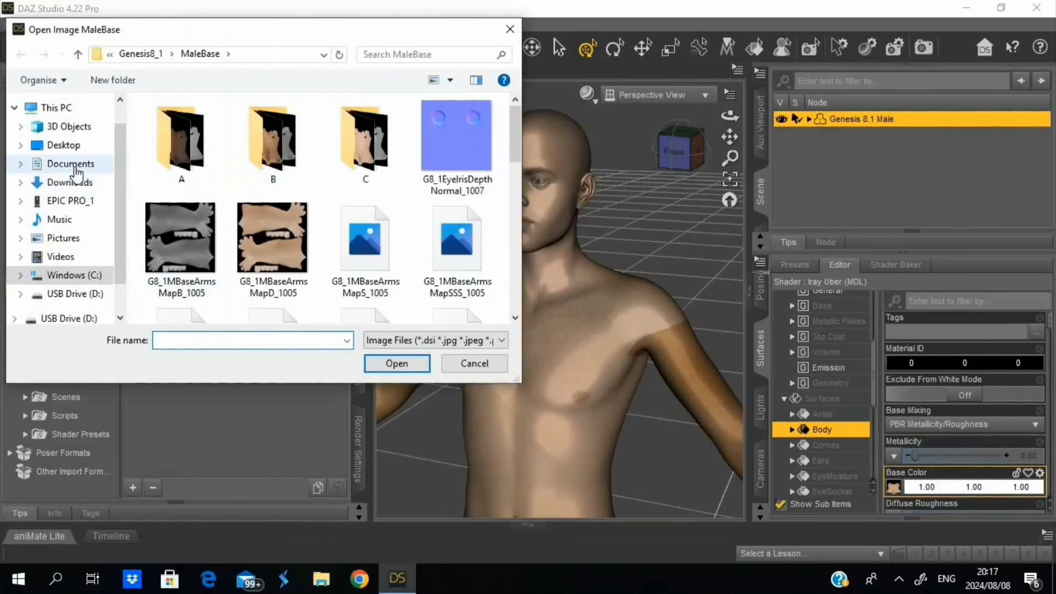
left_click(72, 165)
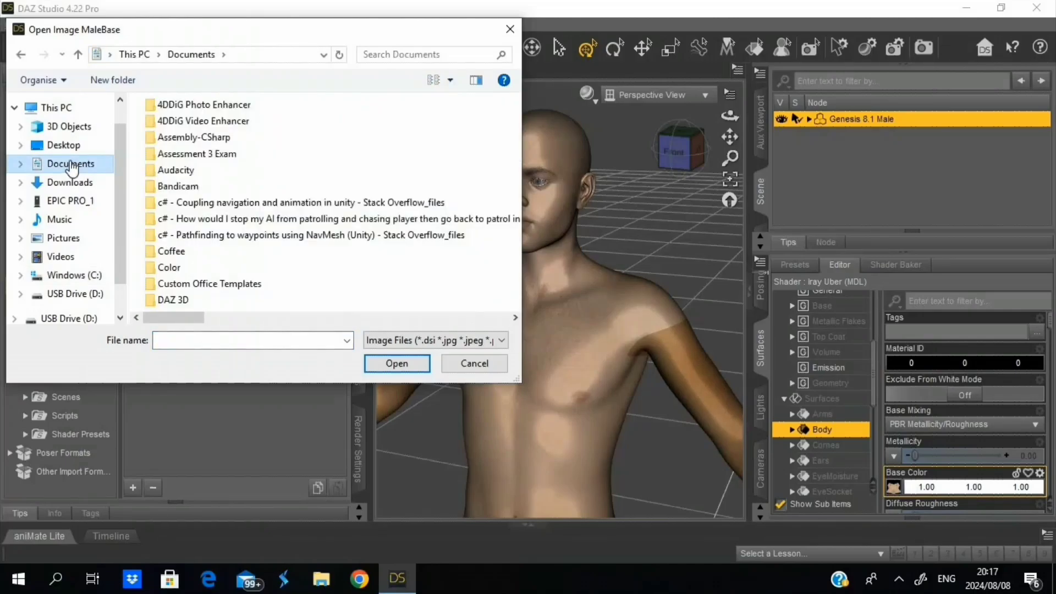
left_click(183, 301)
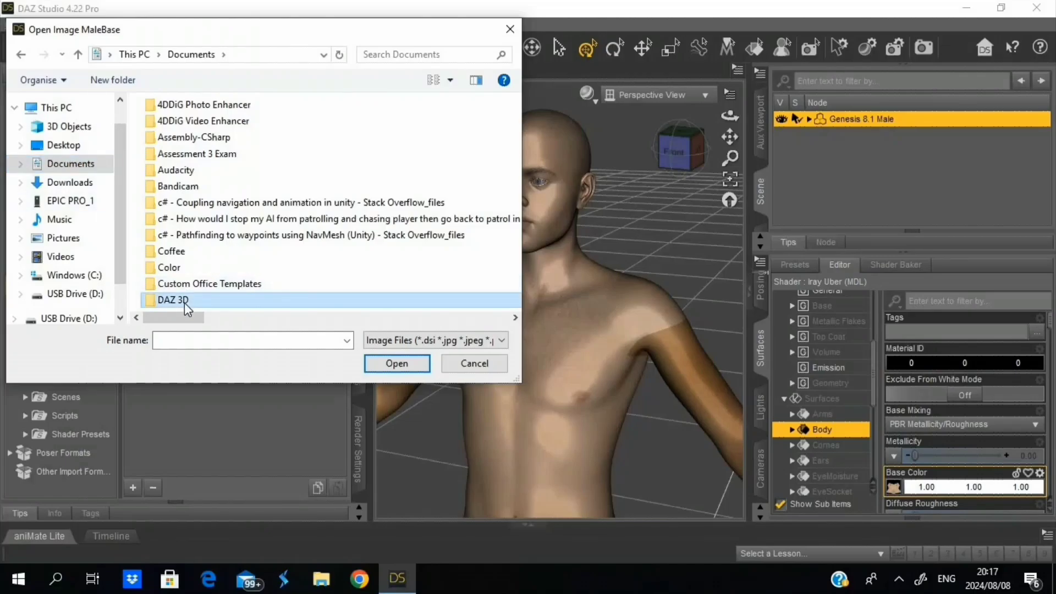
double_click(184, 301)
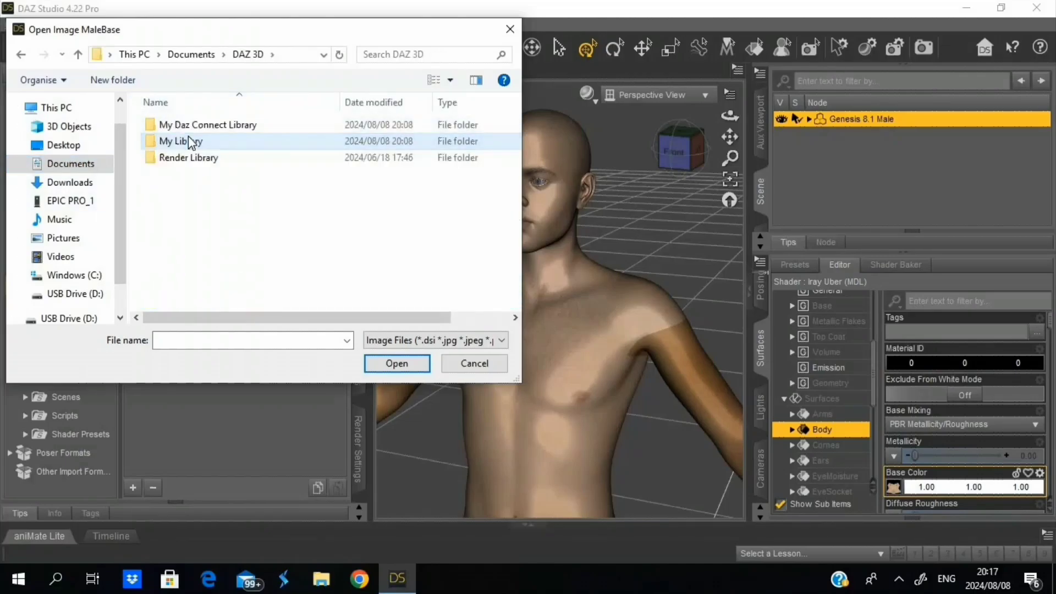
- Navigate My Library > Runtime > Textures > FaceGen > Genesis81M > The Weeknd and load The Weeknd_body
double_click(186, 142)
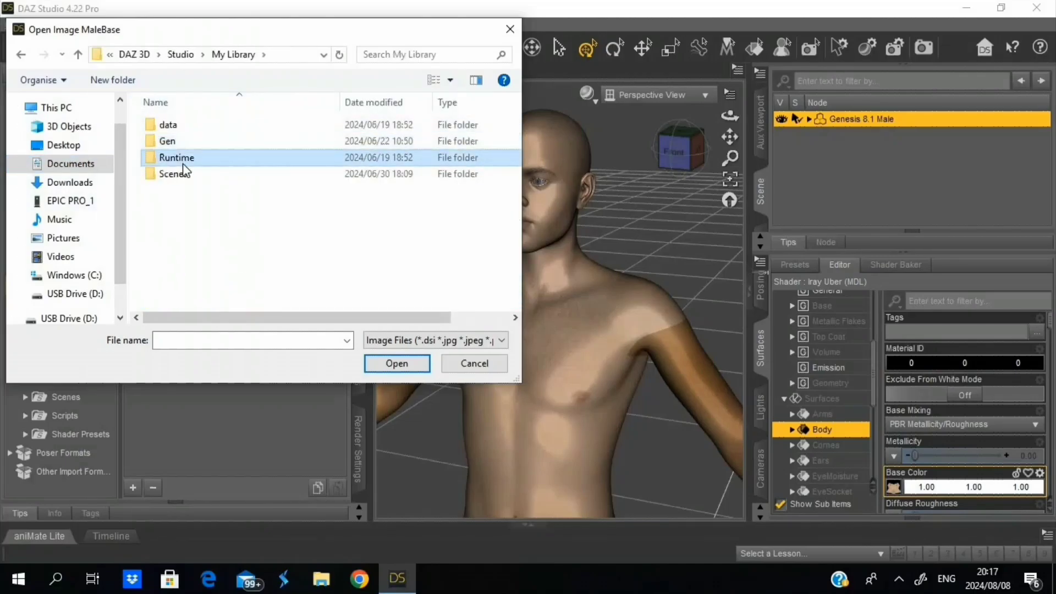
double_click(183, 160)
double_click(184, 130)
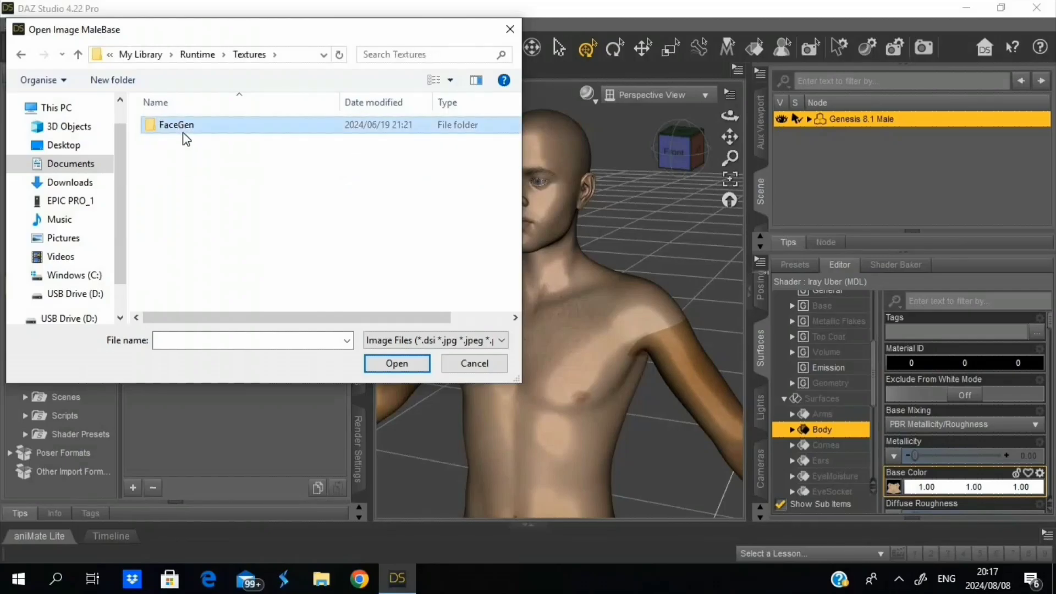
double_click(184, 130)
double_click(185, 141)
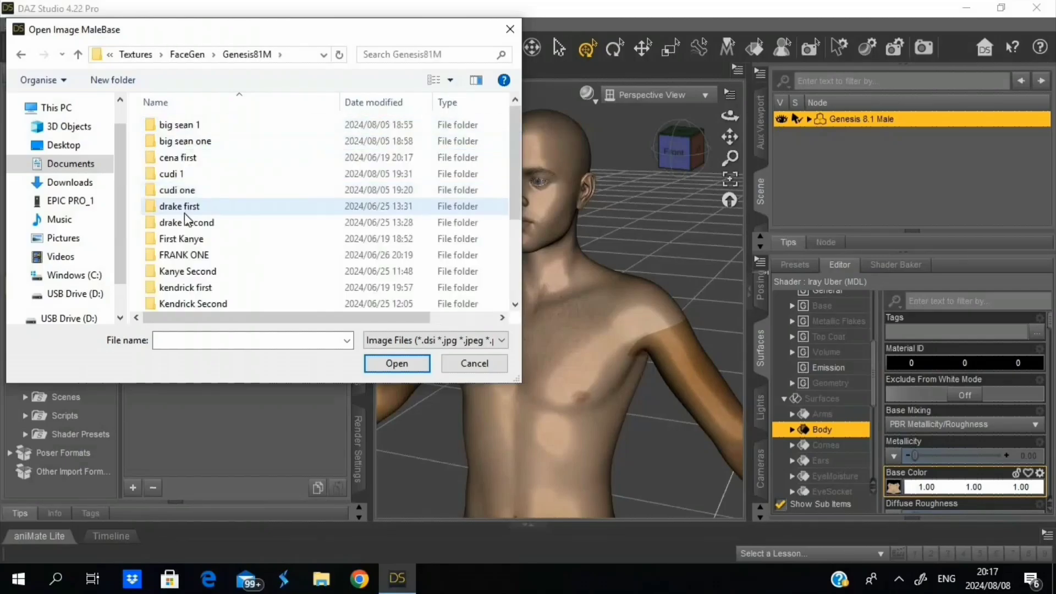
scroll(189, 221, "down", 3)
left_click(187, 237)
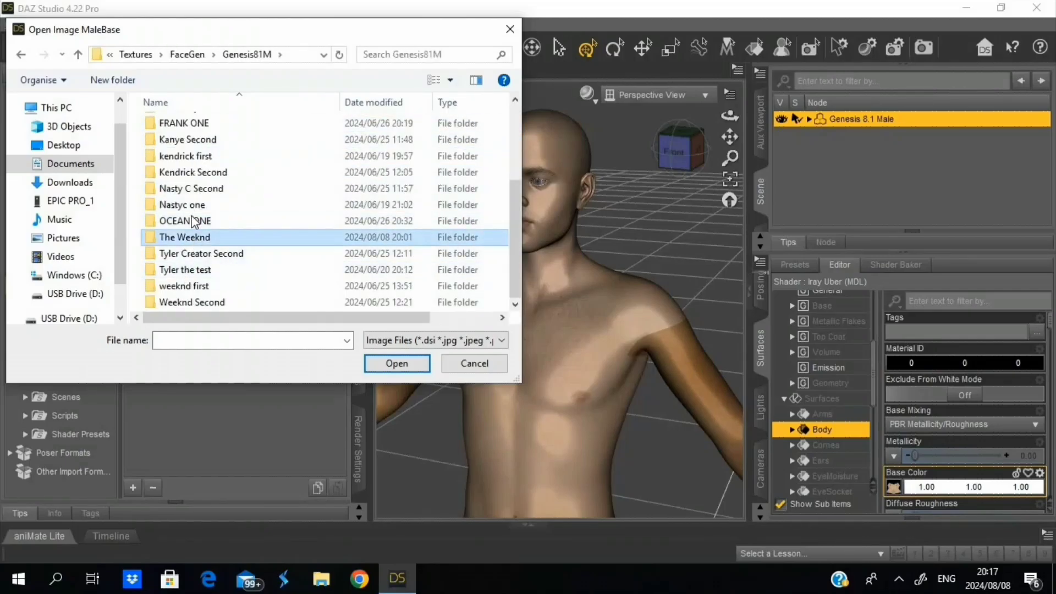
key("Return")
left_click(258, 161)
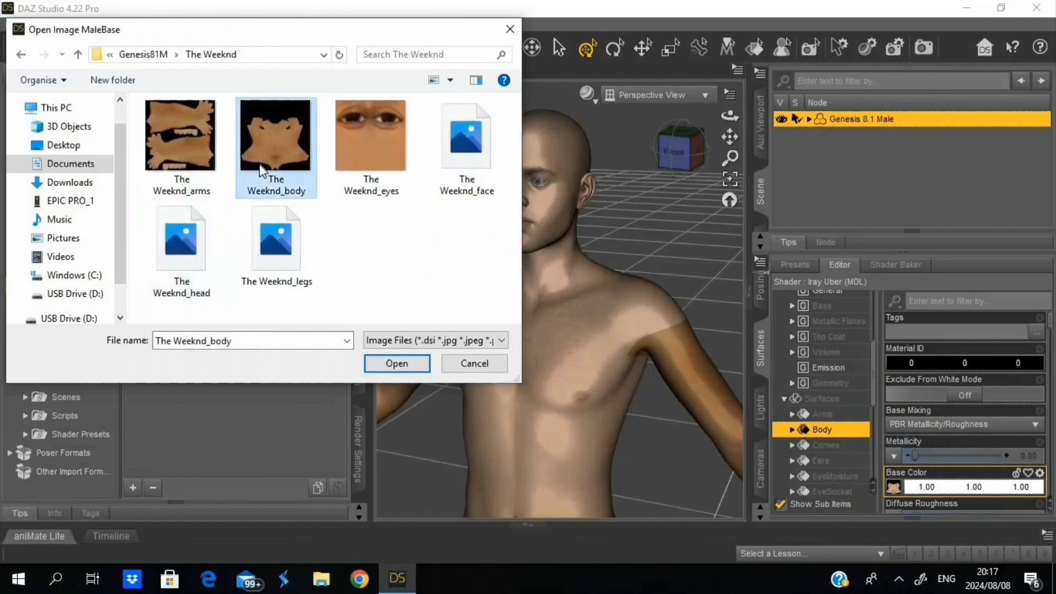
left_click(396, 363)
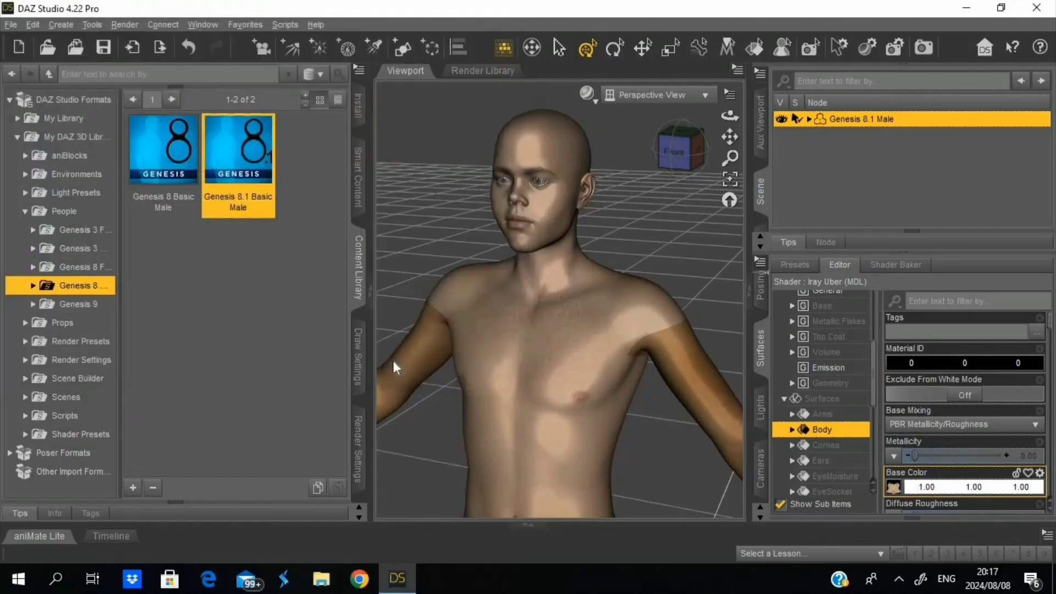
- Select the Ears surface and browse for its base colour image from the Documents folder
left_click(844, 447)
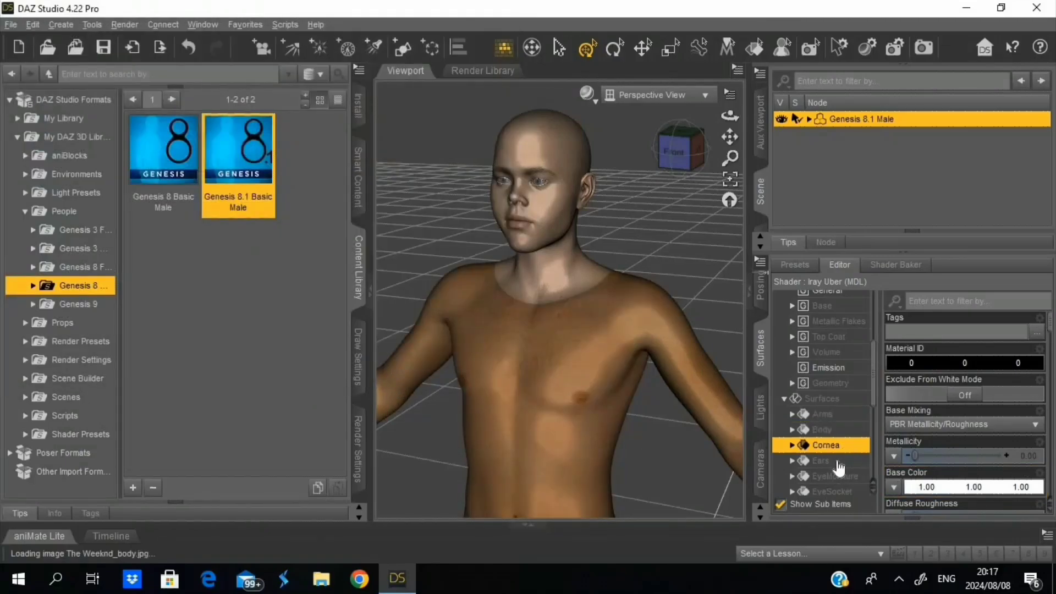
left_click(838, 465)
left_click(894, 487)
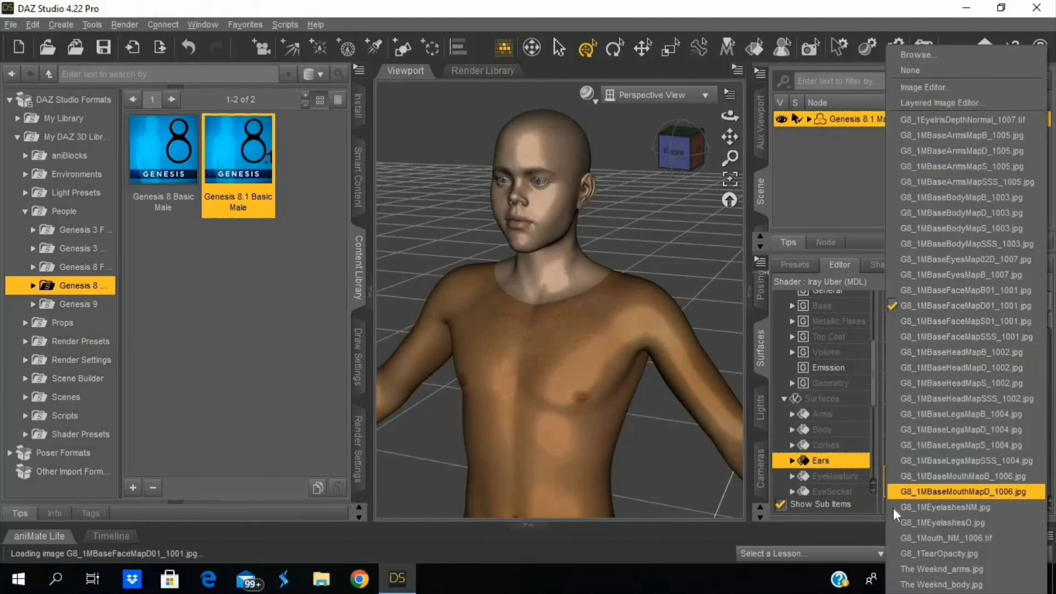
left_click(923, 54)
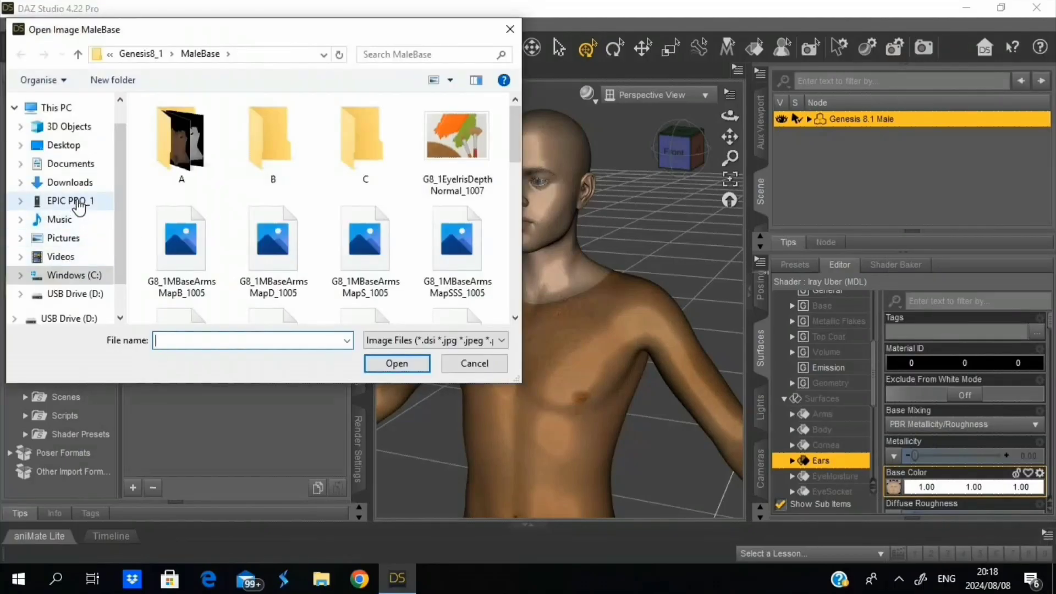
left_click(71, 201)
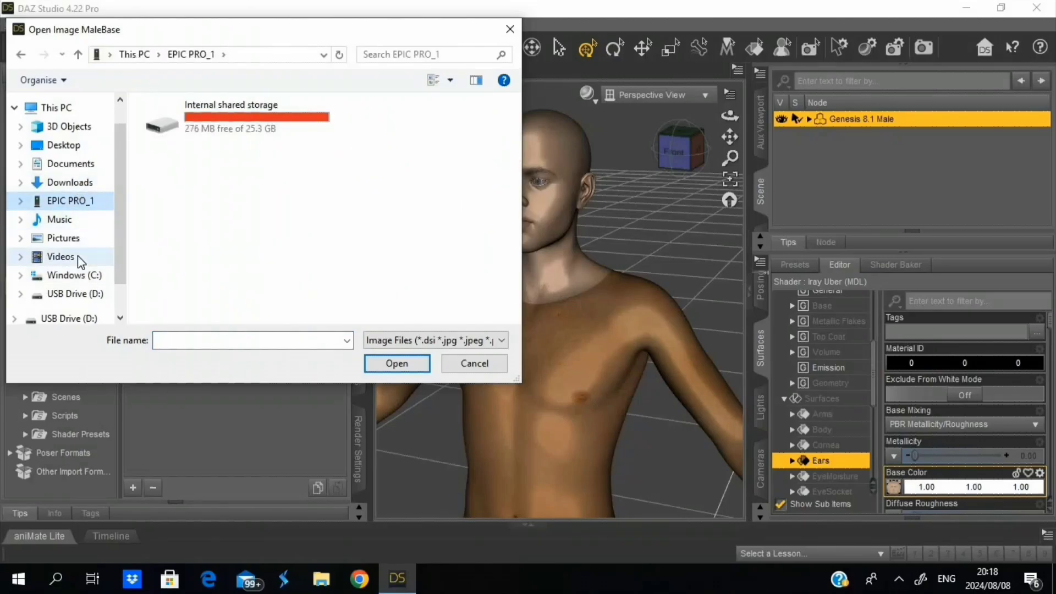
left_click(78, 183)
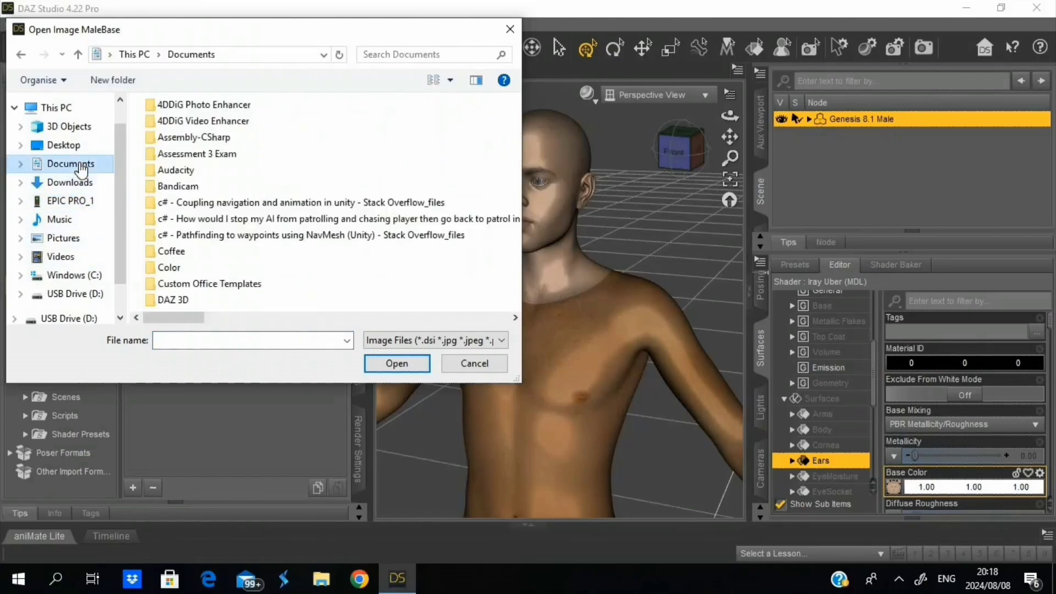
- Navigate DAZ 3D > Studio > My Library > Runtime > Textures > FaceGen > Genesis81M
double_click(175, 300)
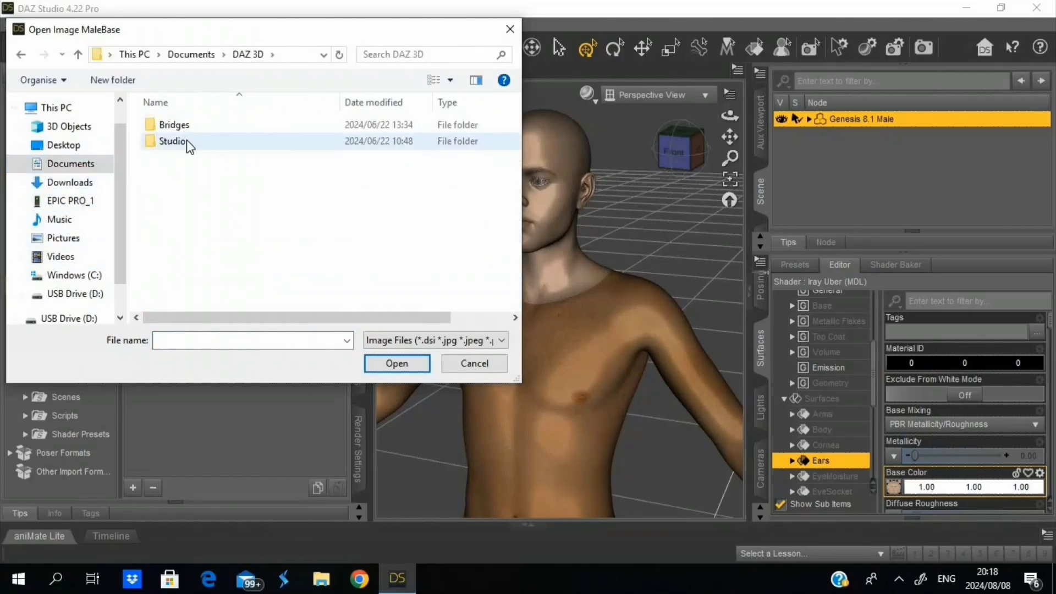
double_click(186, 140)
double_click(190, 140)
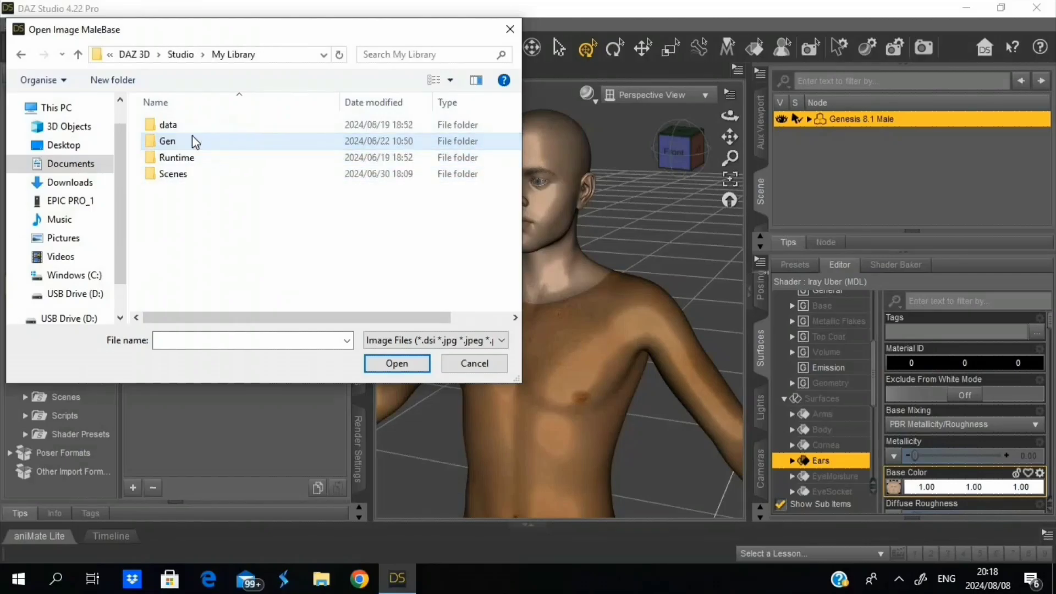
double_click(192, 160)
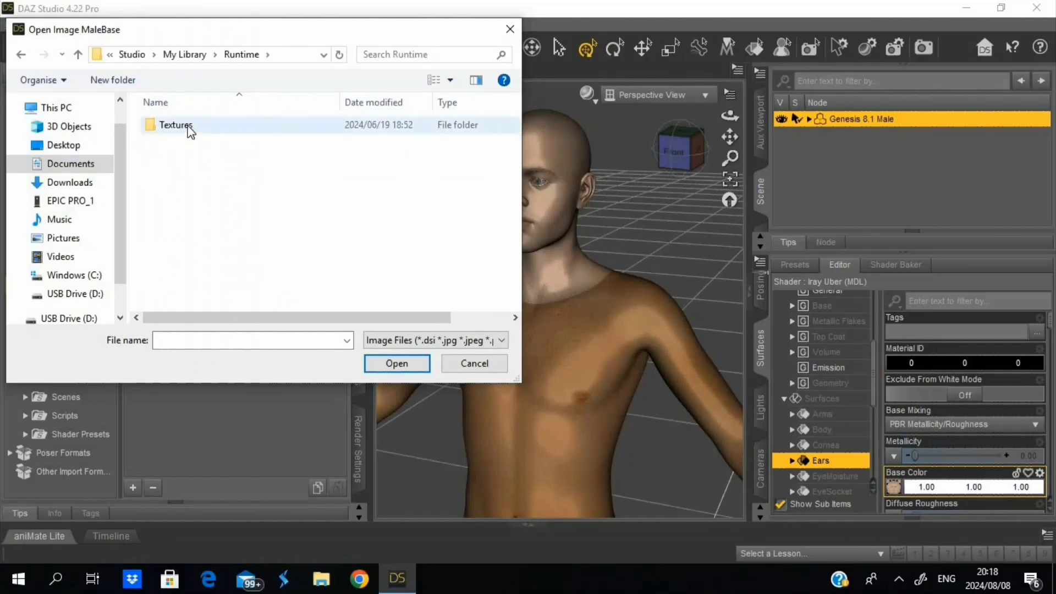
double_click(189, 126)
double_click(183, 129)
double_click(181, 142)
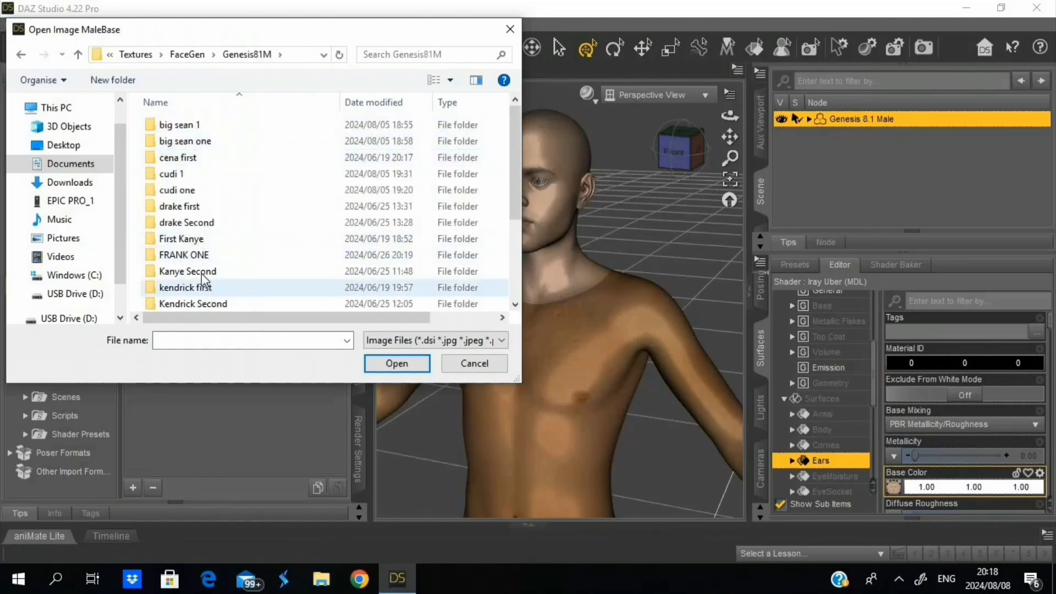
- Load The Weeknd_face from The Weeknd folder as the Ears base colour
scroll(206, 283, "down", 3)
left_click(203, 237)
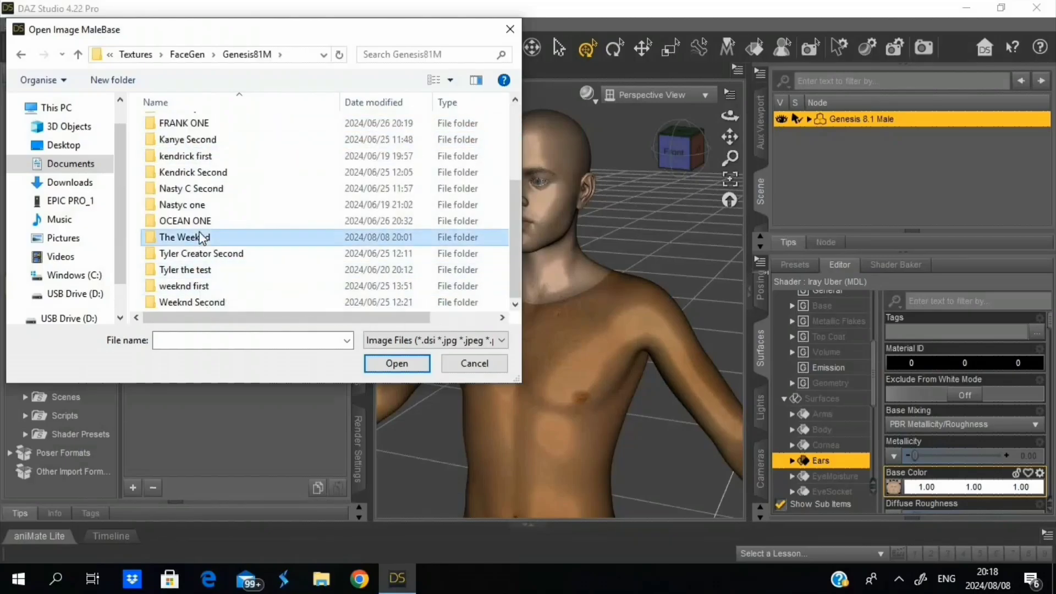
double_click(203, 238)
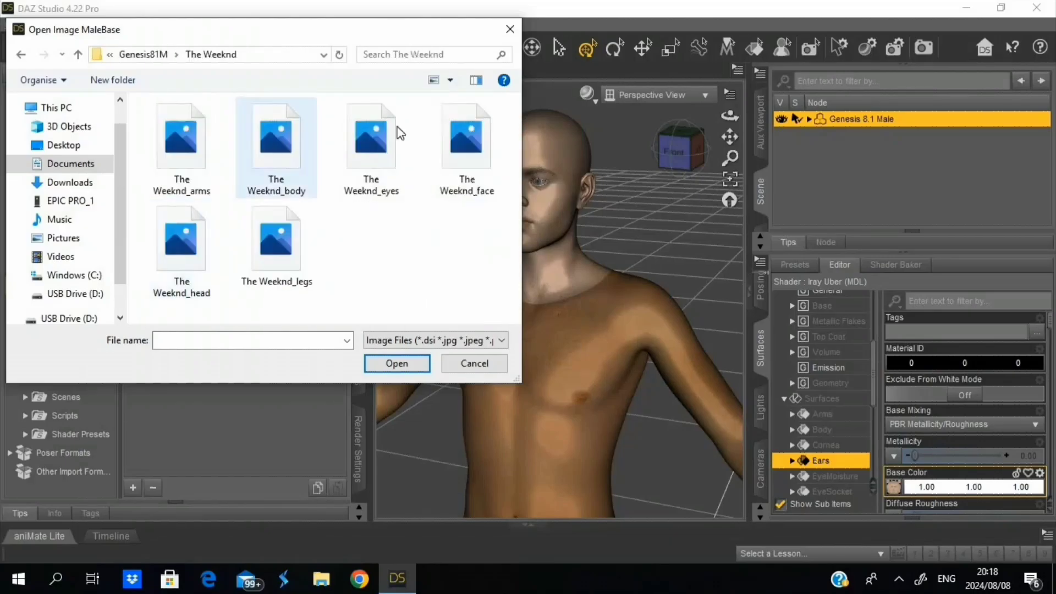
left_click(490, 134)
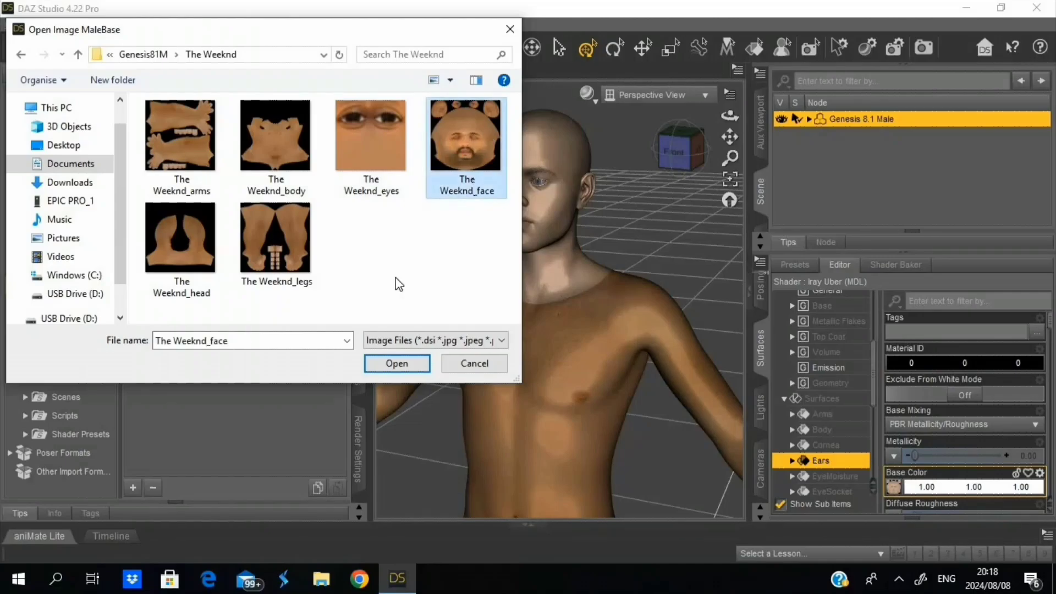
left_click(391, 365)
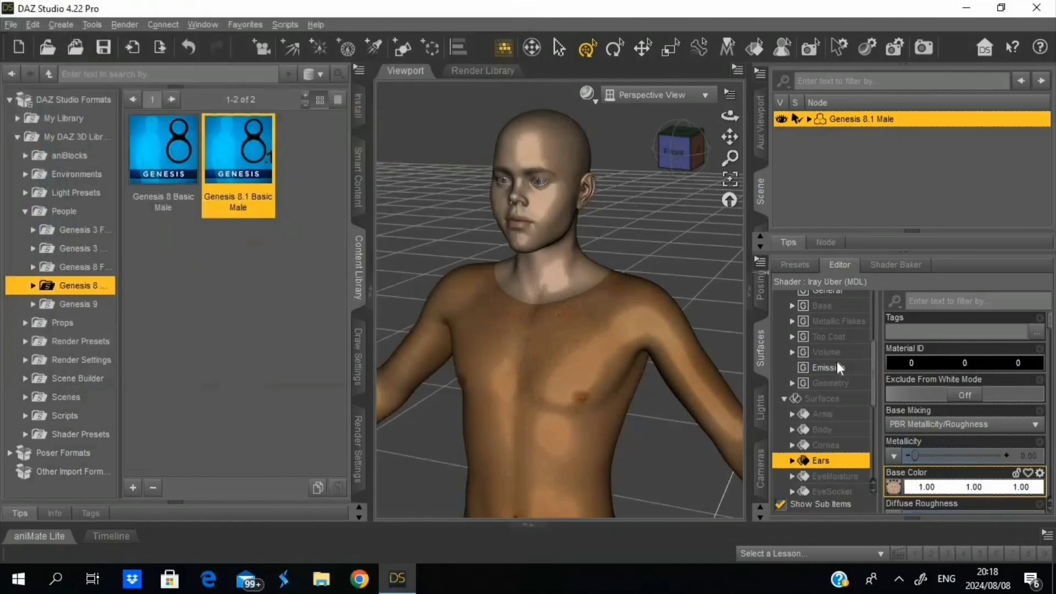
- Apply The Weeknd_face.jpg as the Face surface's base colour
left_click(830, 477)
left_click(831, 491)
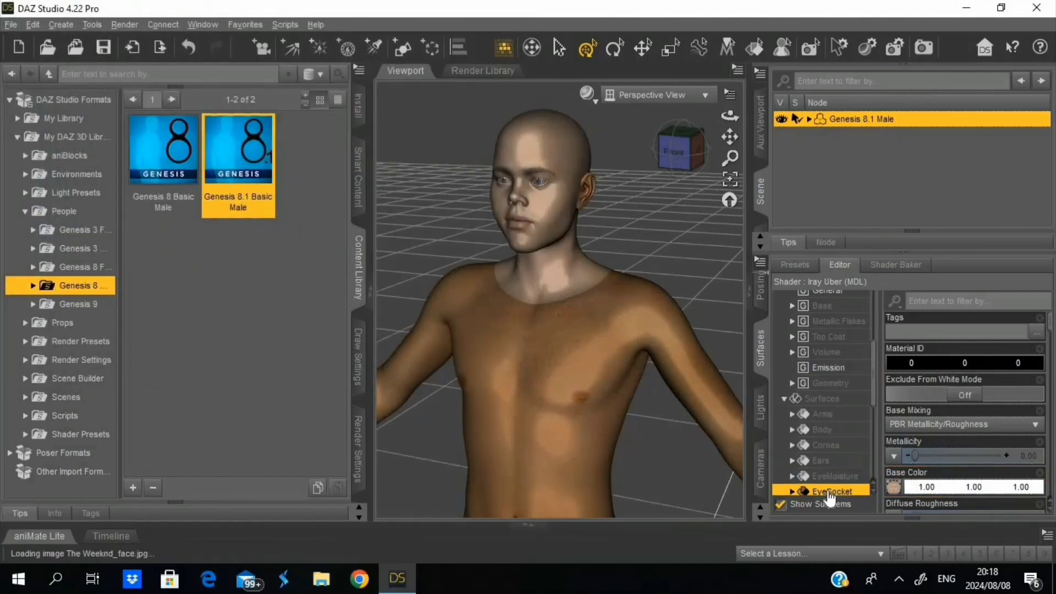
left_click(894, 487)
left_click(958, 584)
left_click(822, 301)
left_click(894, 472)
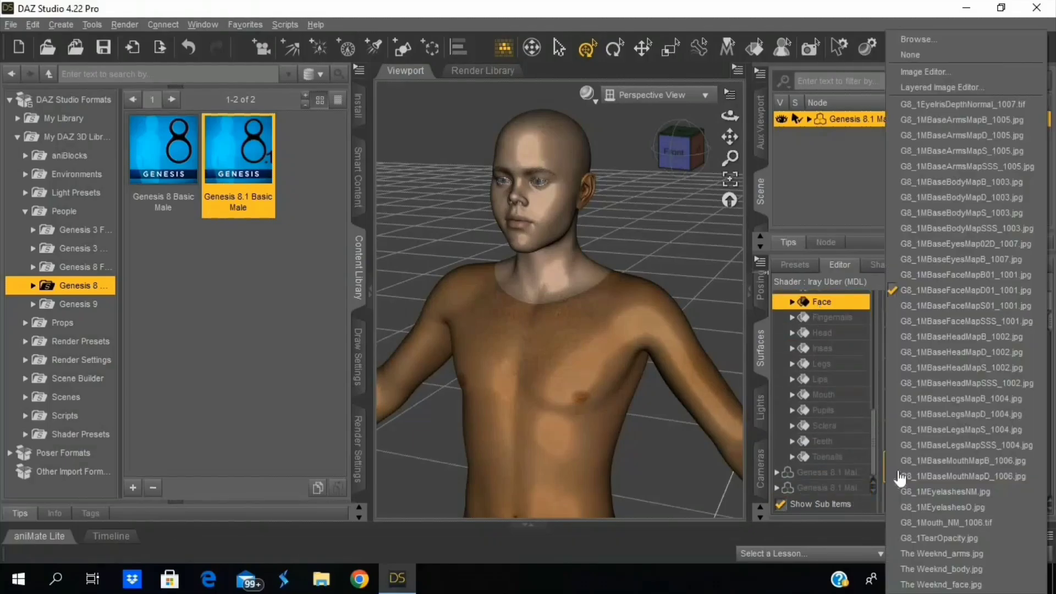
left_click(935, 584)
- Pick a base colour image for the Fingernails, then open the Head surface's base colour list
left_click(825, 318)
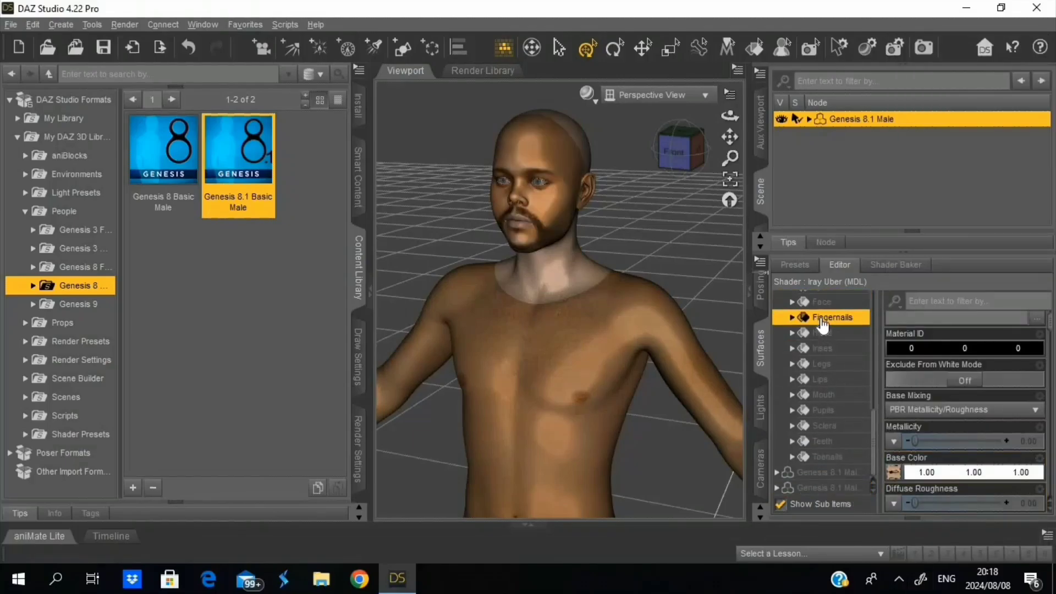
left_click(901, 479)
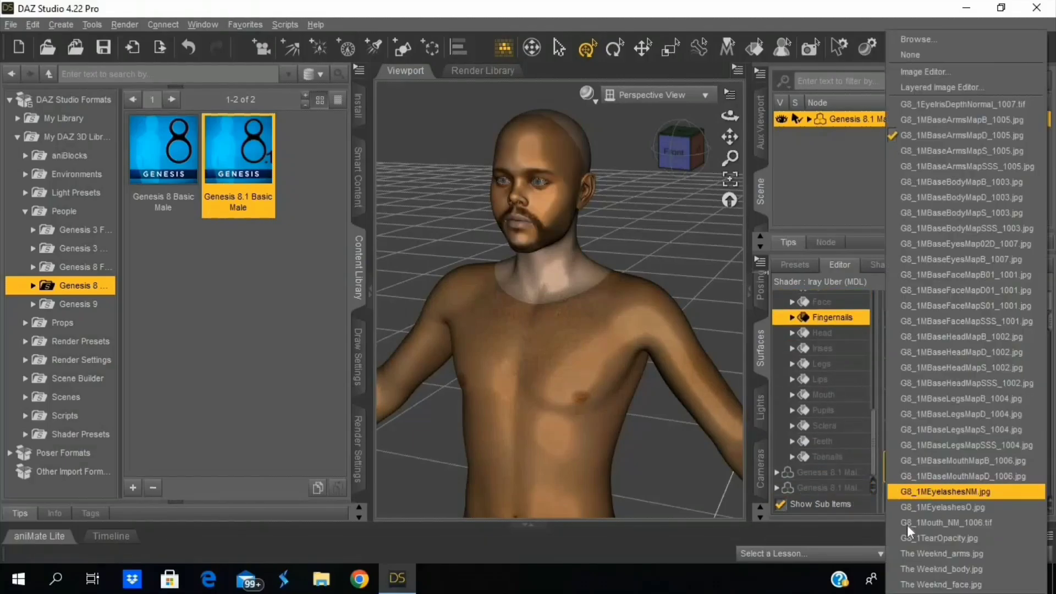
left_click(916, 555)
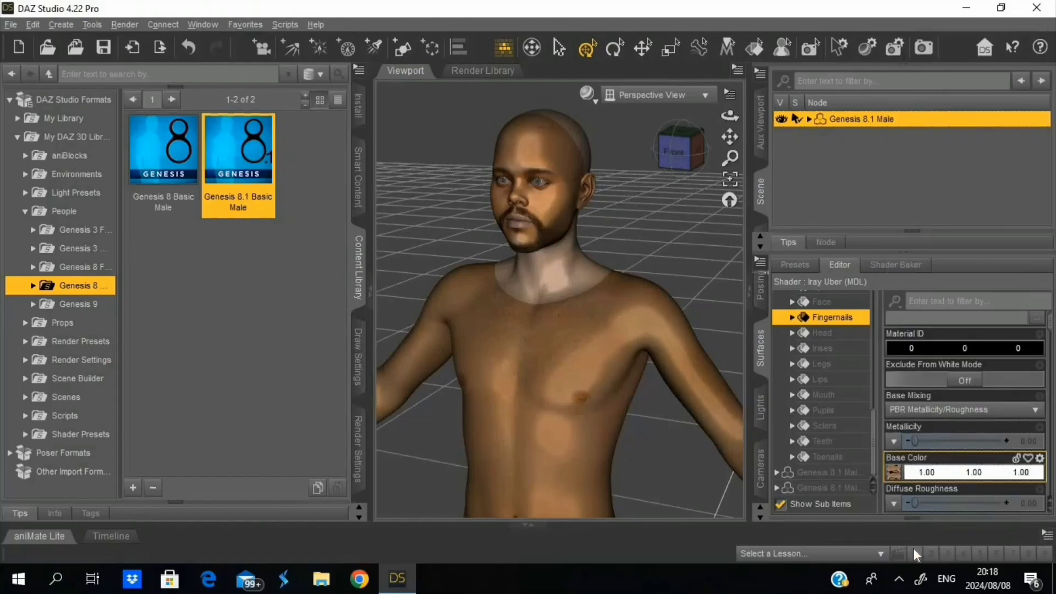
left_click(832, 334)
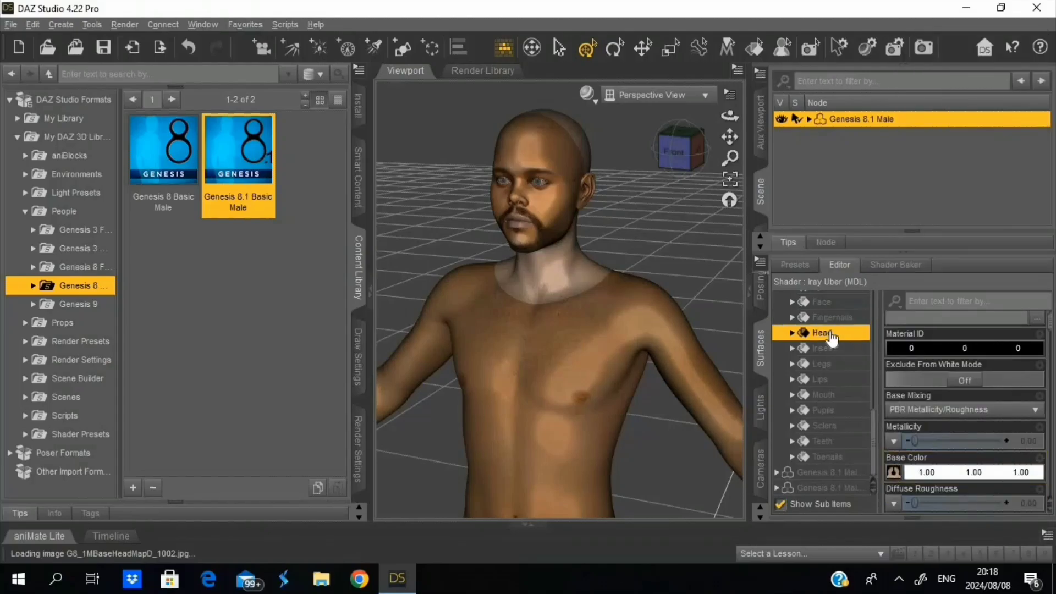
left_click(895, 474)
- Browse for the Head's base colour image, going into Documents > DAZ 3D > Studio > My Library
left_click(930, 39)
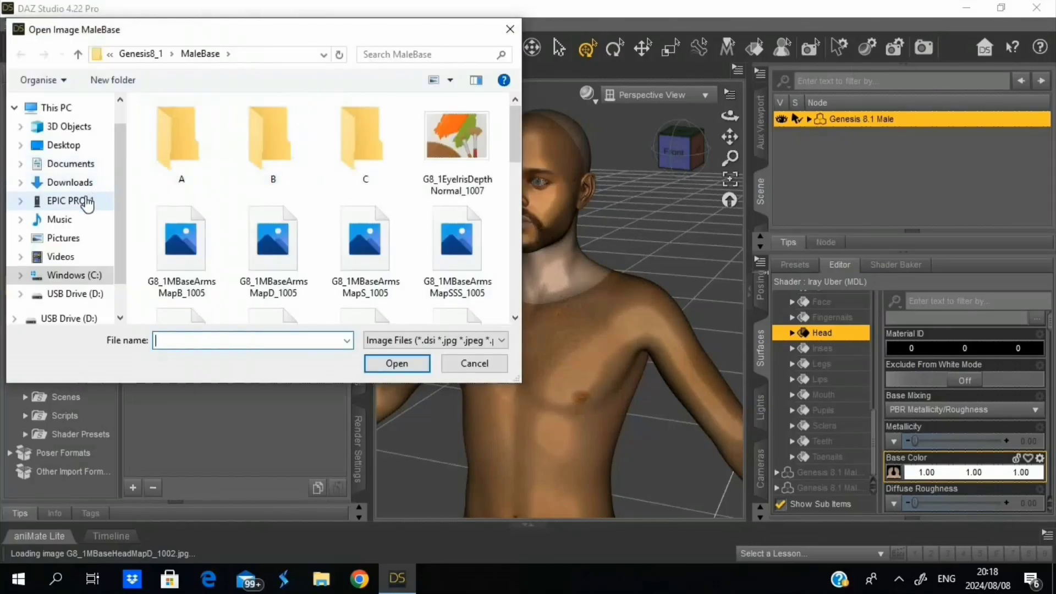
left_click(84, 164)
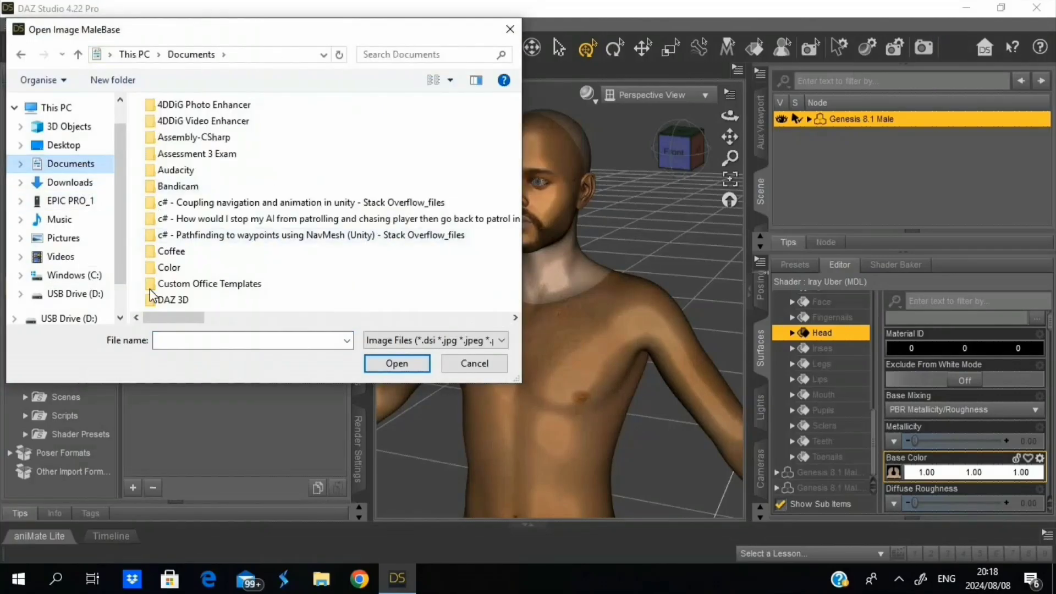
double_click(170, 300)
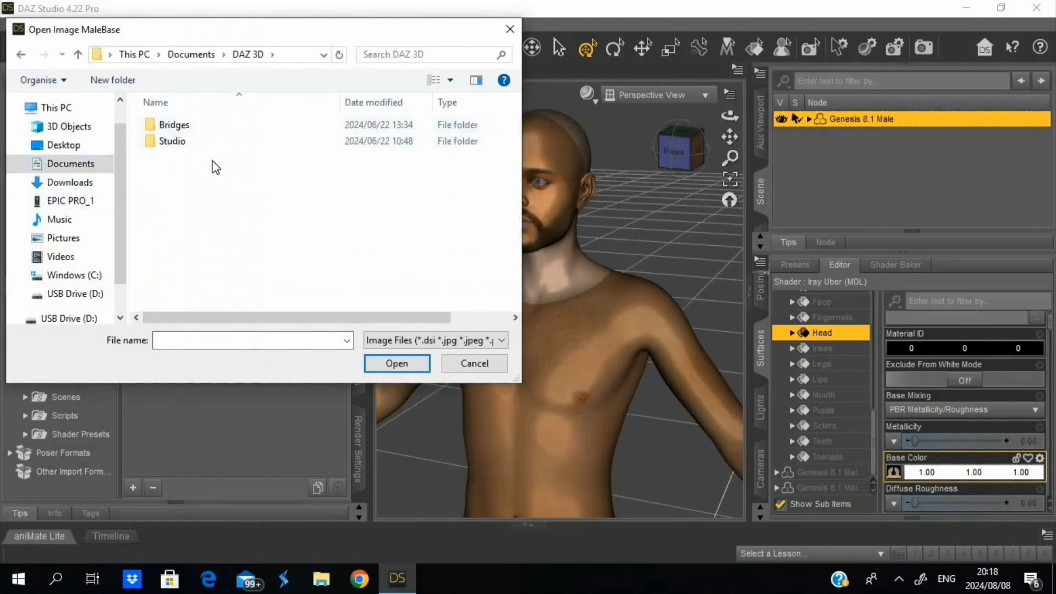
double_click(213, 146)
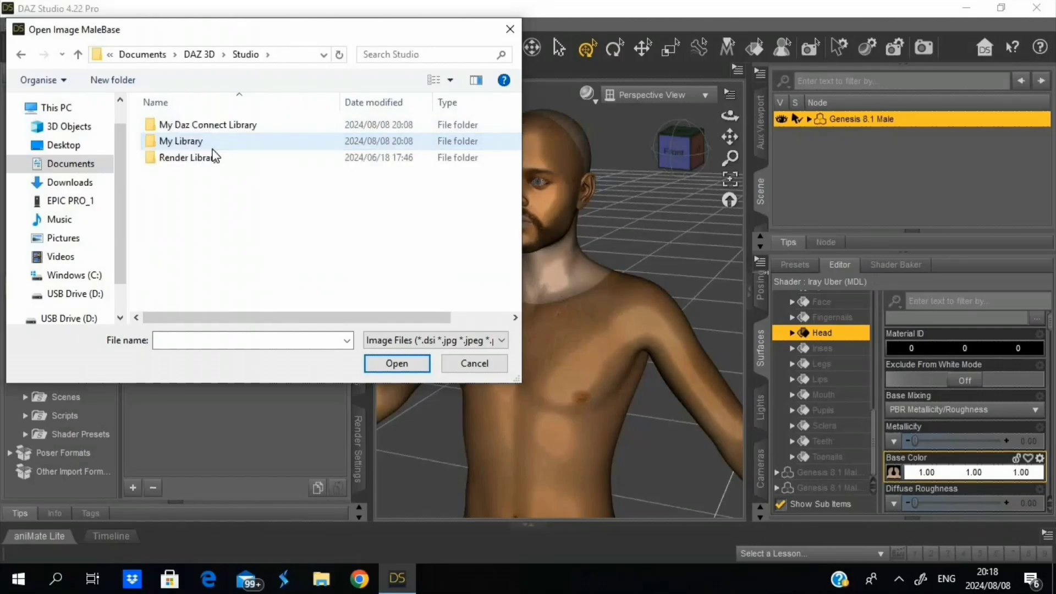
left_click(212, 145)
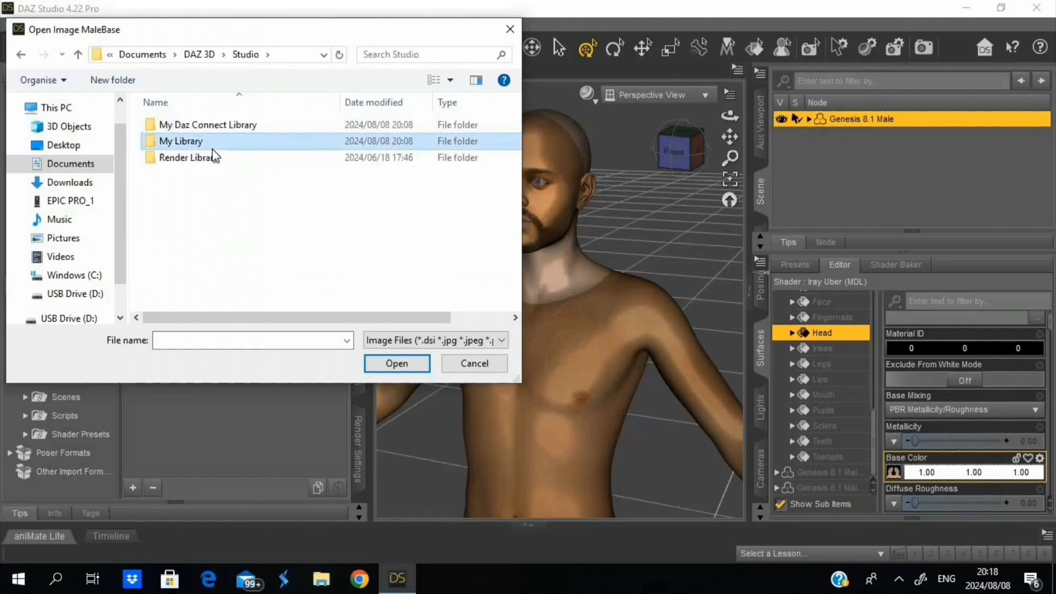
double_click(212, 146)
- Continue through Runtime > Textures > FaceGen > Genesis81M > The Weeknd and open the texture image
double_click(209, 159)
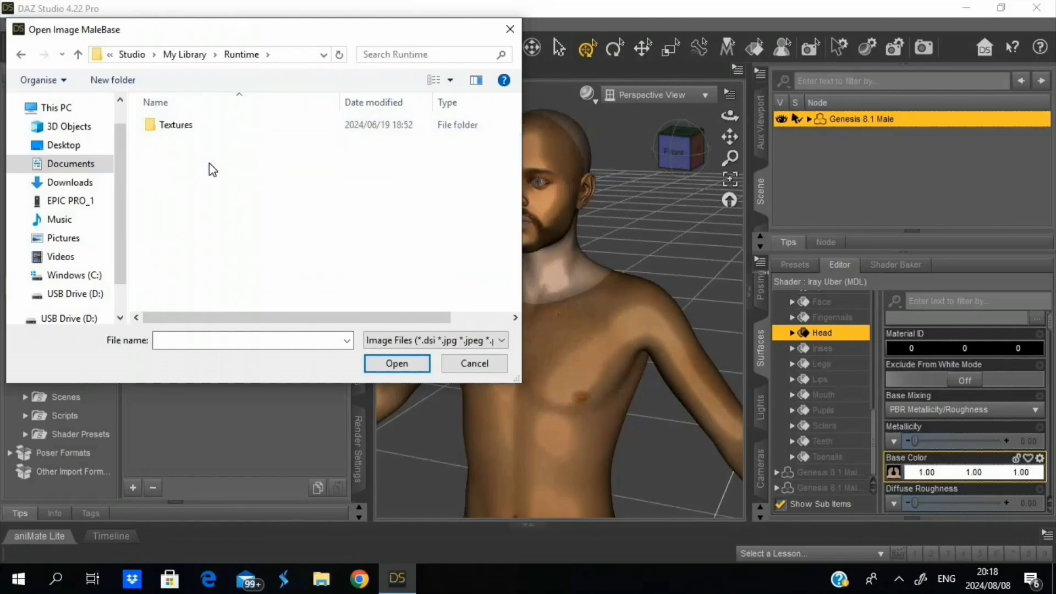
double_click(210, 130)
double_click(209, 129)
double_click(187, 141)
scroll(216, 250, "down", 3)
double_click(185, 237)
double_click(384, 160)
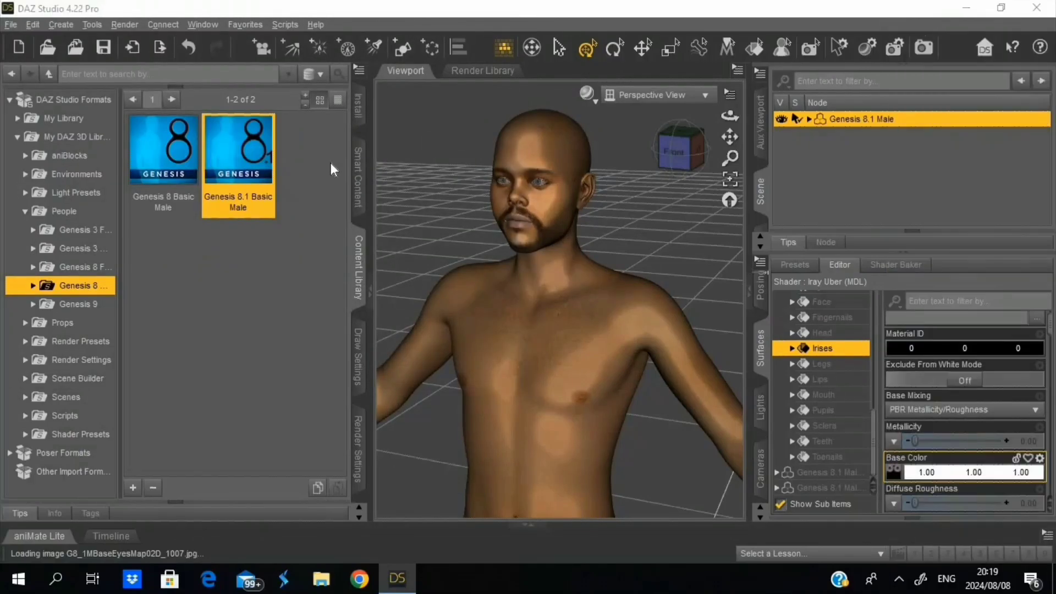
- Navigate again to the FaceGen The Weeknd folder and open a texture image
left_click(58, 163)
double_click(176, 124)
double_click(187, 141)
double_click(181, 125)
double_click(208, 160)
double_click(206, 132)
double_click(176, 124)
double_click(176, 124)
scroll(215, 247, "down", 3)
double_click(188, 232)
double_click(481, 134)
- Select the Legs surface and browse for its base colour image into Documents > DAZ 3D > My Library
left_click(822, 364)
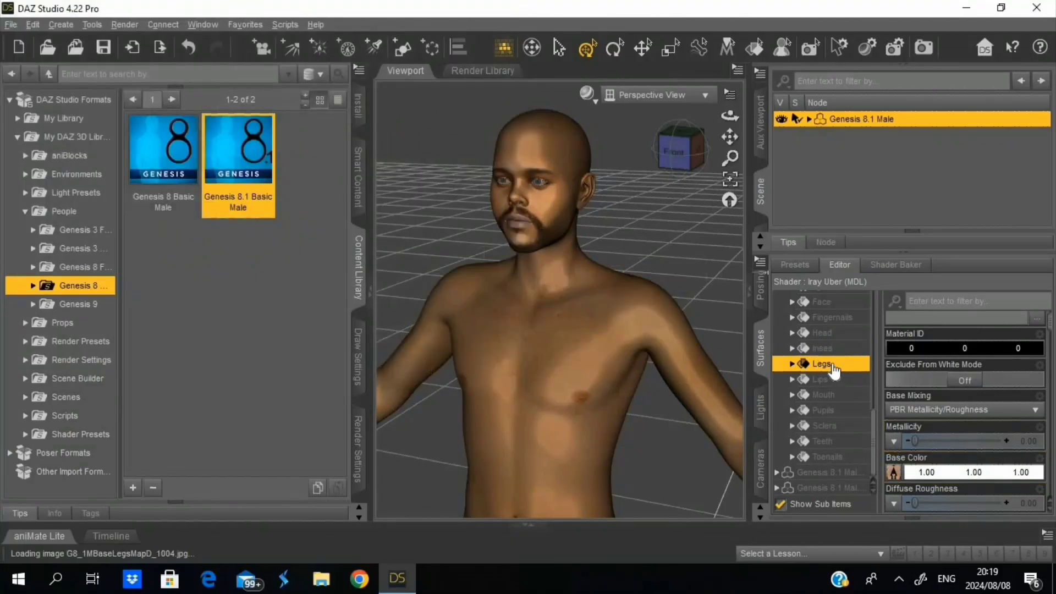
left_click(894, 472)
left_click(914, 10)
left_click(70, 200)
left_click(70, 164)
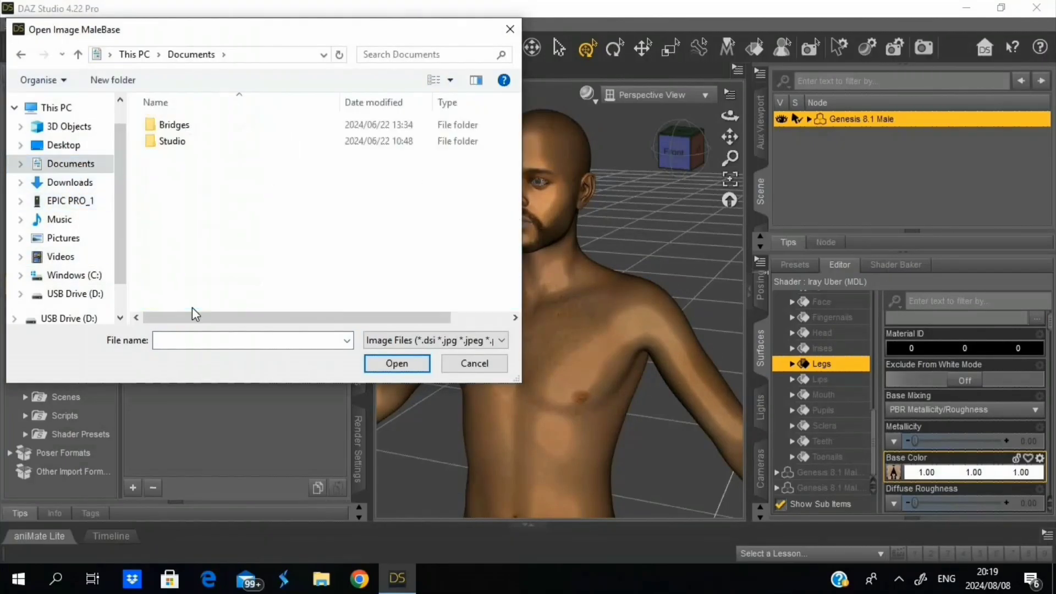
double_click(172, 141)
double_click(177, 141)
double_click(181, 125)
- Go through Runtime > Textures > FaceGen to The Weeknd folder and load The Weeknd_legs
double_click(207, 160)
double_click(181, 129)
double_click(181, 147)
double_click(176, 124)
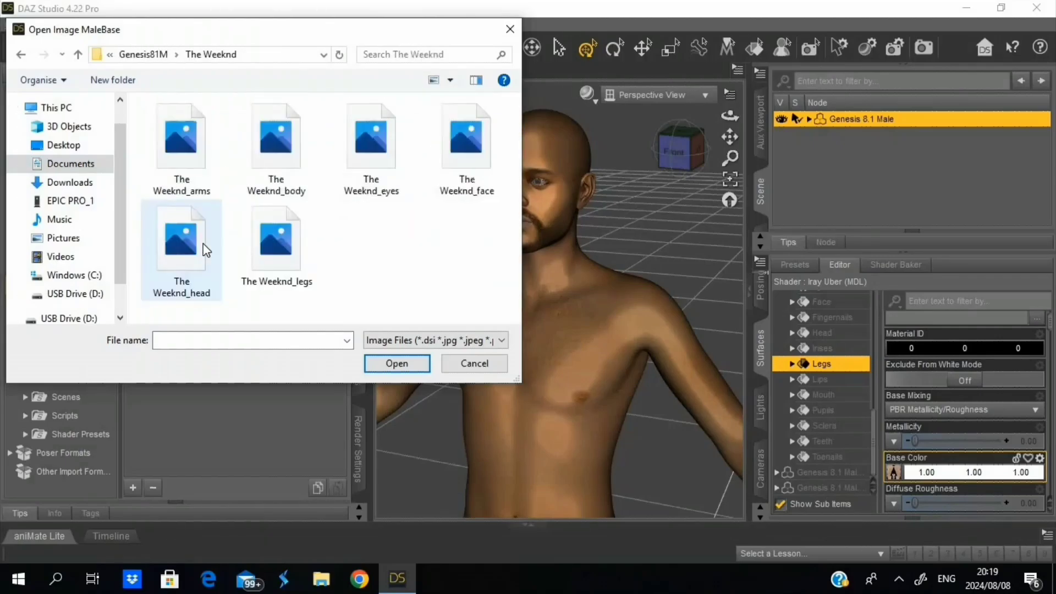
left_click(275, 242)
left_click(410, 364)
- Step through the next surfaces, checking their base colour lists without changes
key("Down")
key("Down")
key("Down")
left_click(894, 472)
left_click(813, 562)
key("Down")
key("Down")
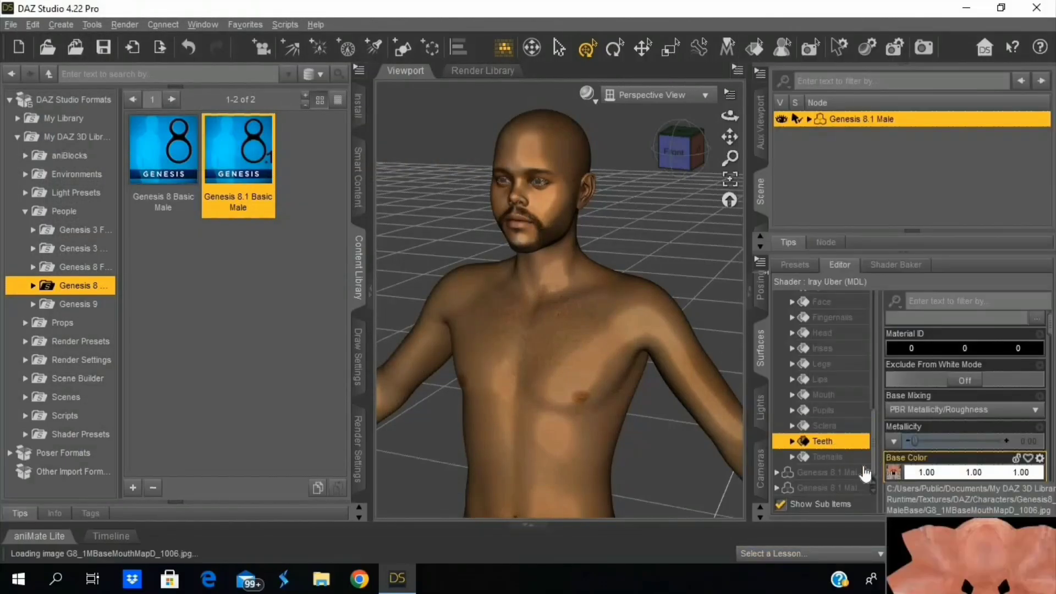
left_click(894, 472)
- Select the whole Genesis 8.1 Male figure in the Scene and collapse its bone hierarchy
left_click(572, 279)
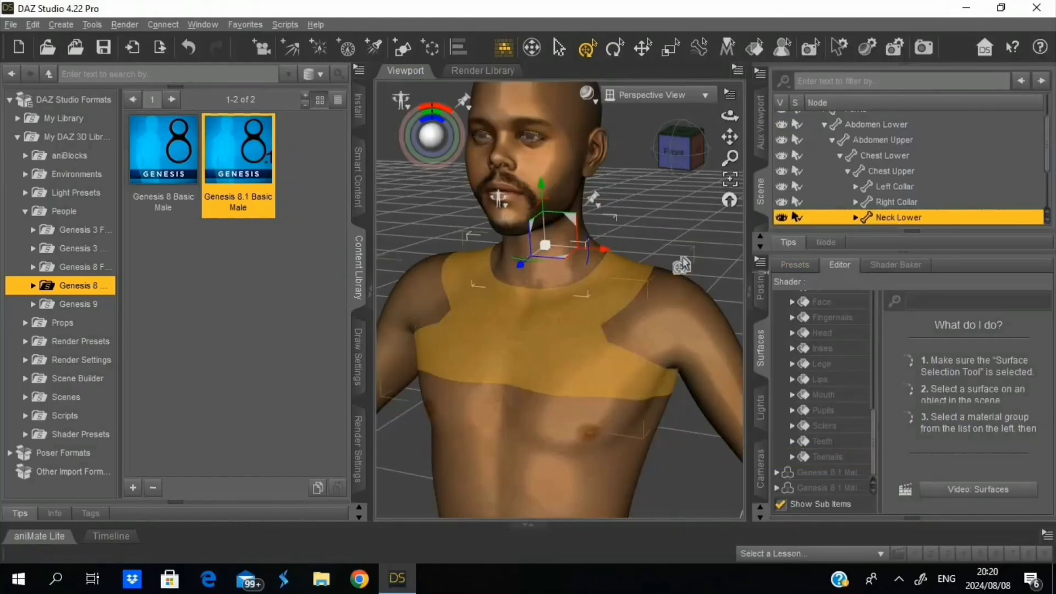
scroll(820, 194, "up", 1)
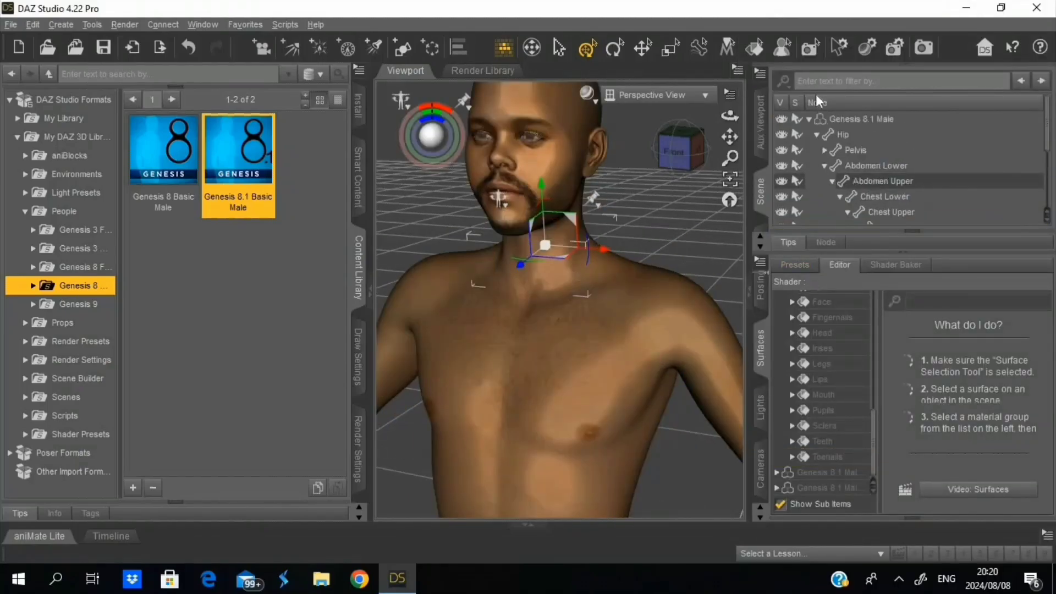
left_click(819, 118)
left_click(808, 119)
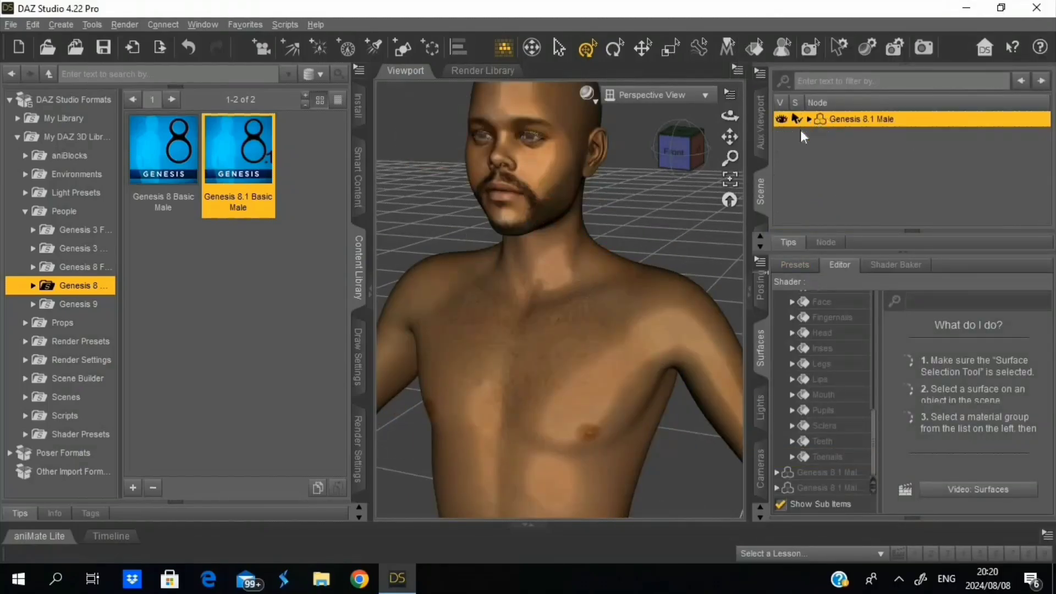
- Switch from Face Transfer to the body Shaping controls and scroll through the morph sliders
left_click(753, 411)
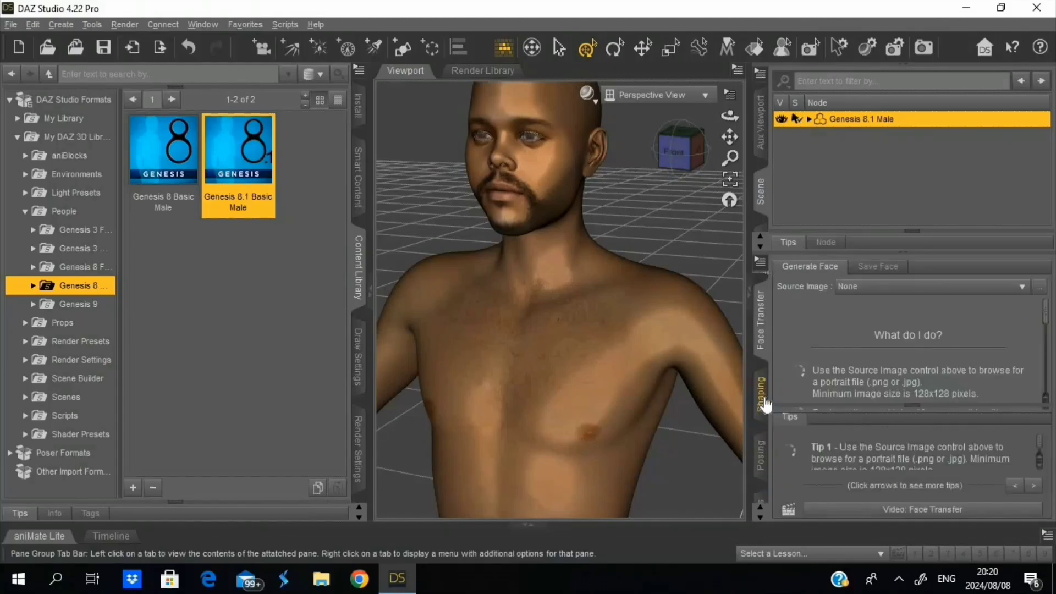
left_click(761, 388)
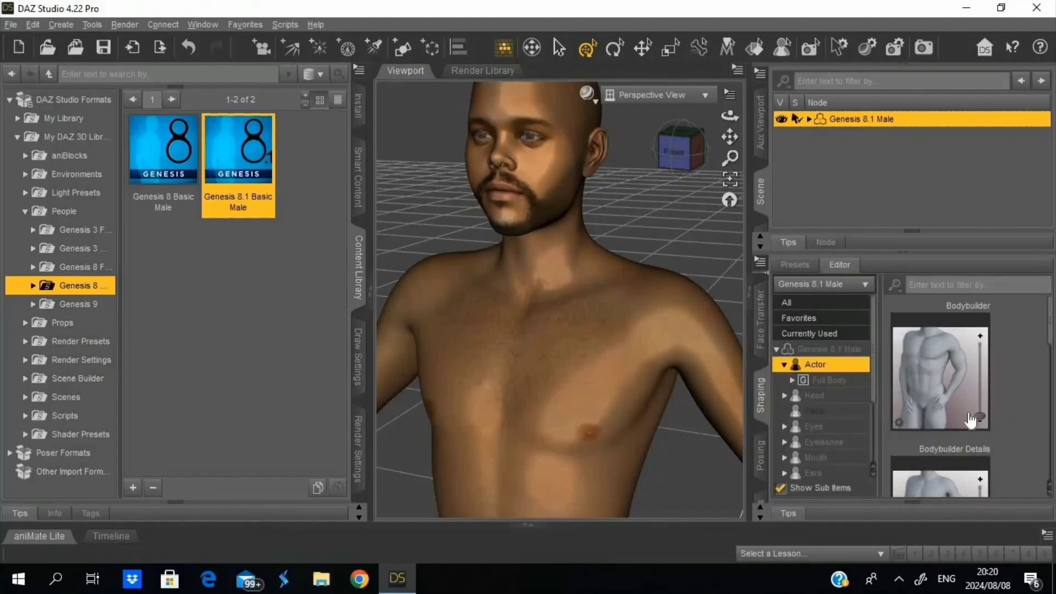
scroll(968, 418, "down", 2)
mouse_move(942, 427)
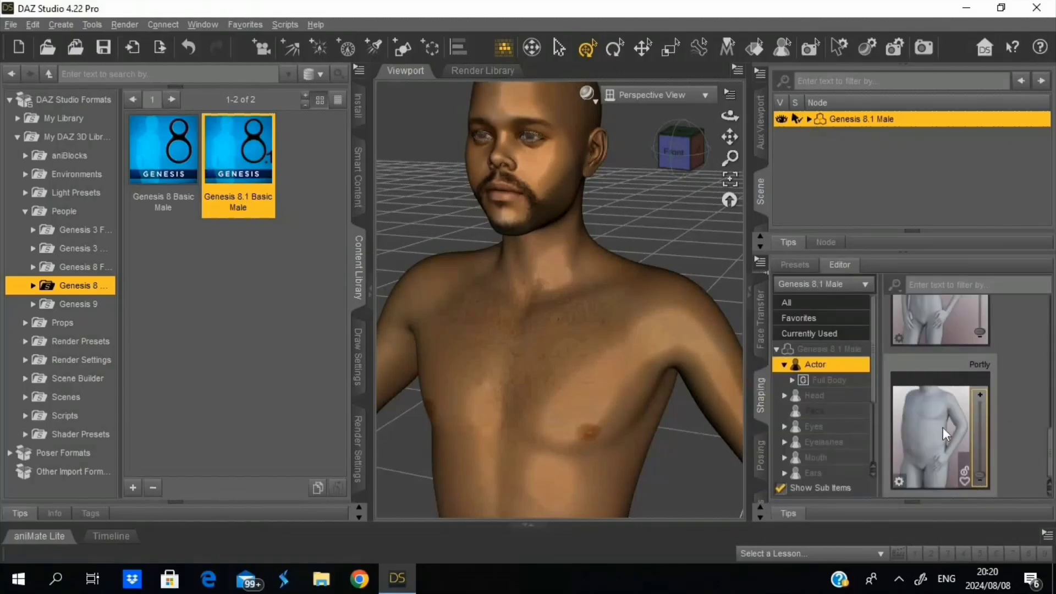
scroll(935, 407, "up", 1)
scroll(630, 366, "up", 5)
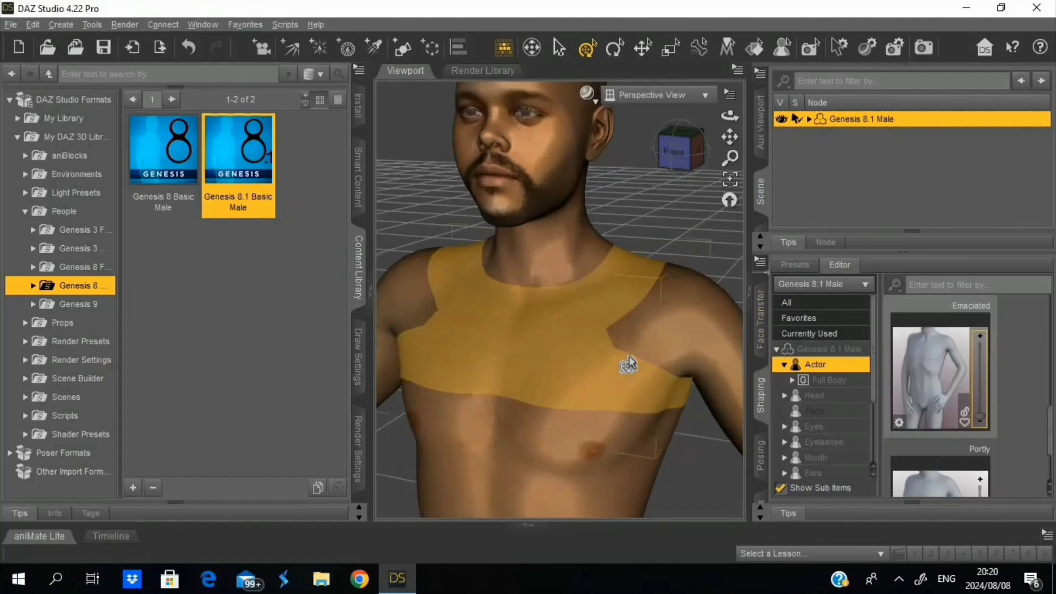
scroll(629, 365, "down", 5)
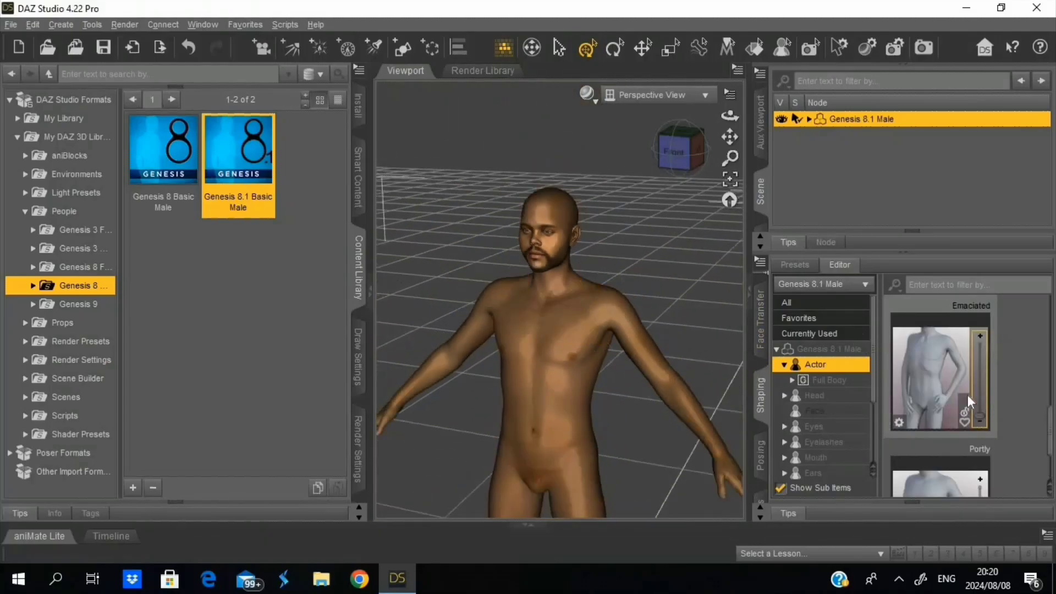
- Apply the Emaciated body morph and drag it to 64.4%
left_click(982, 410)
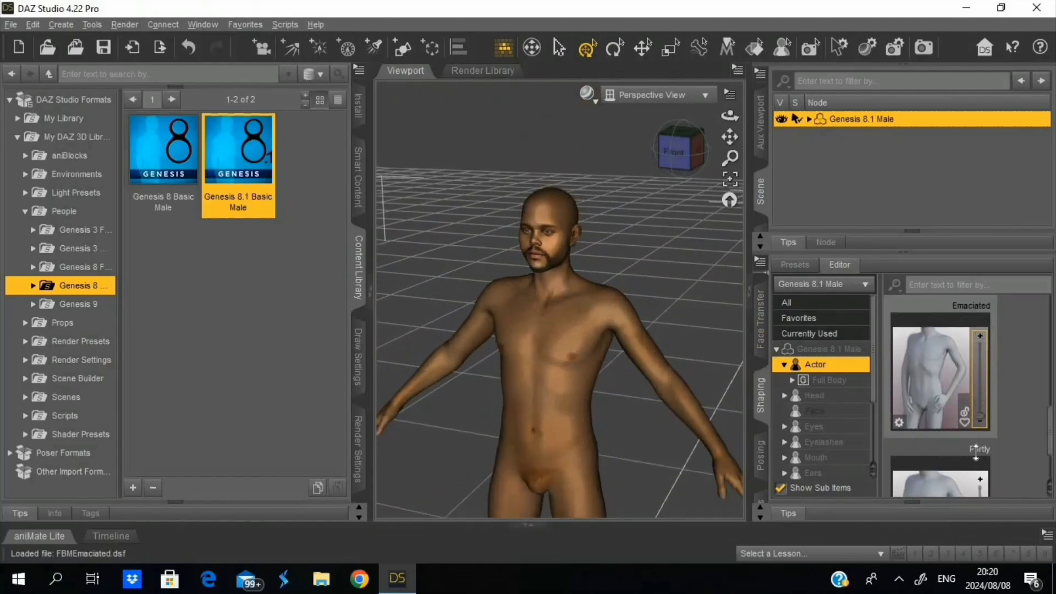
scroll(976, 454, "up", 1)
left_click_drag(989, 387, 981, 422)
scroll(966, 428, "down", 2)
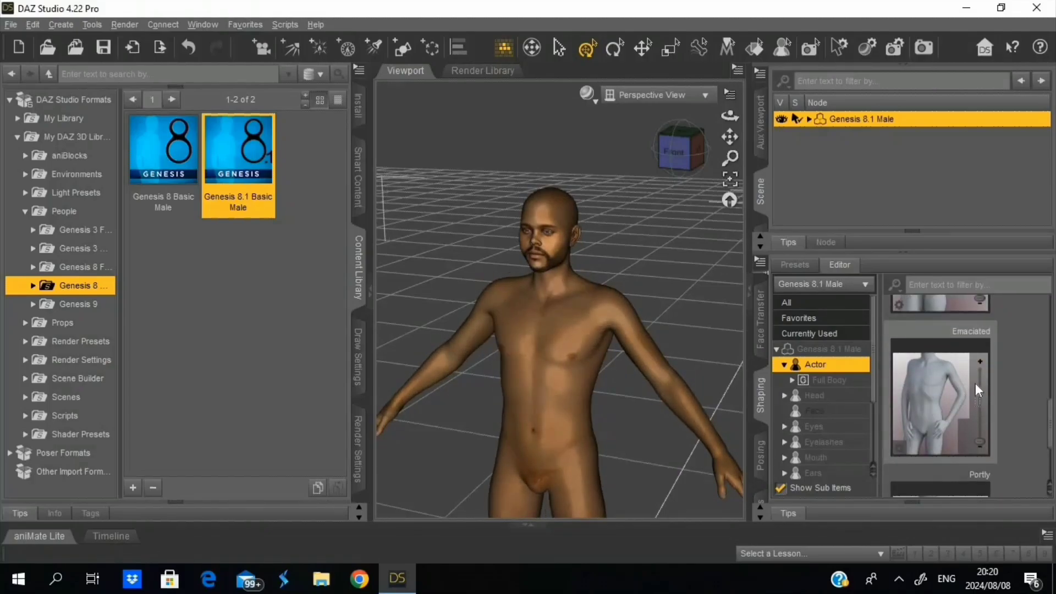
left_click_drag(980, 438, 982, 371)
- Reset the Portly morph to zero and shift the view up to the figure's head
scroll(985, 446, "down", 2)
left_click(976, 474)
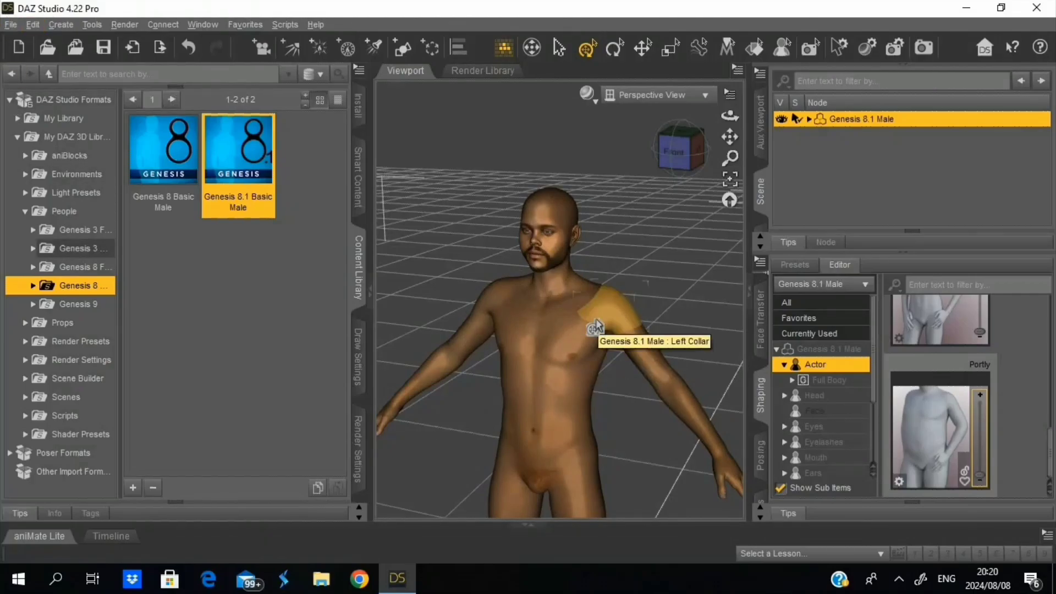
scroll(593, 319, "up", 5)
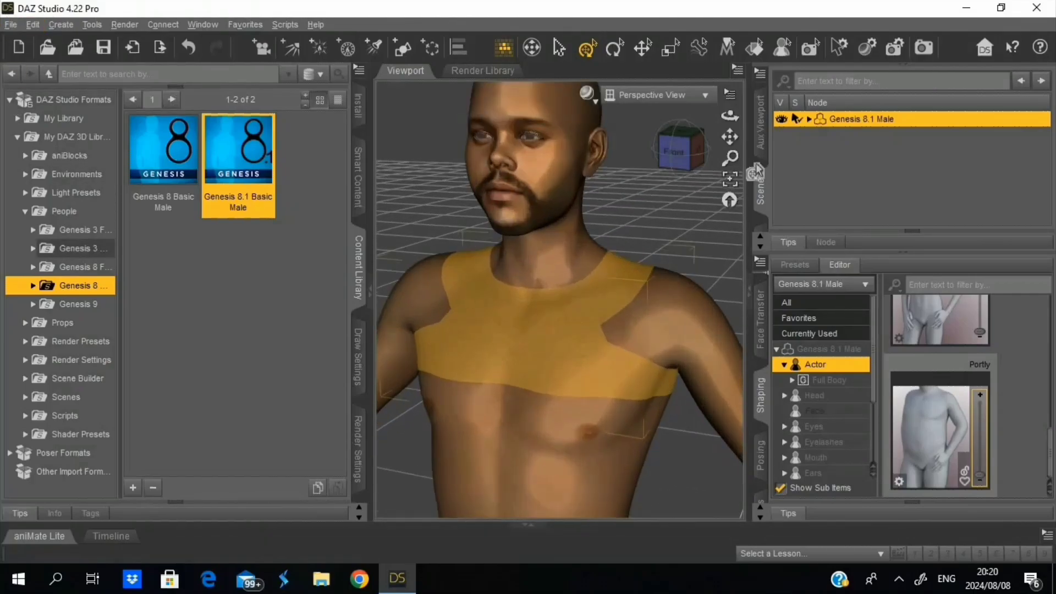
left_click_drag(730, 137, 728, 145)
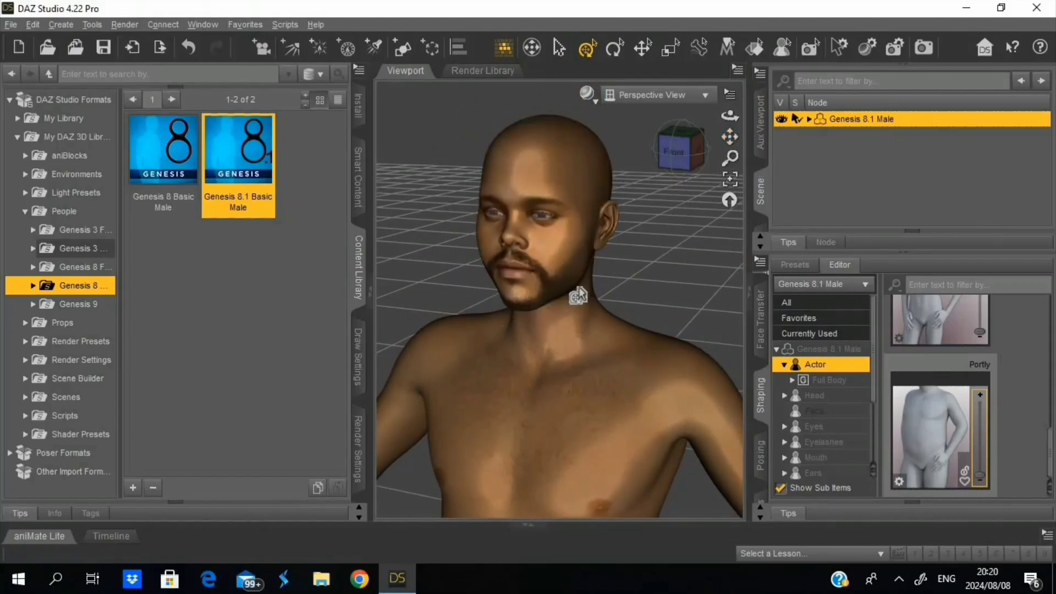
- Begin the figure export from the File menu and create a new folder, typing 'Newderse'
left_click(9, 25)
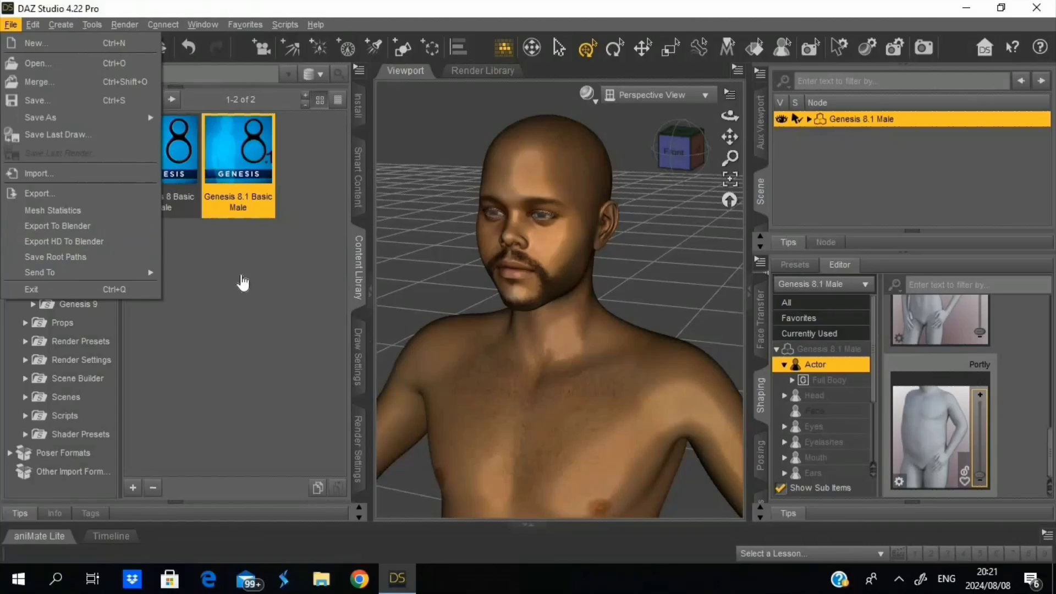
left_click(112, 195)
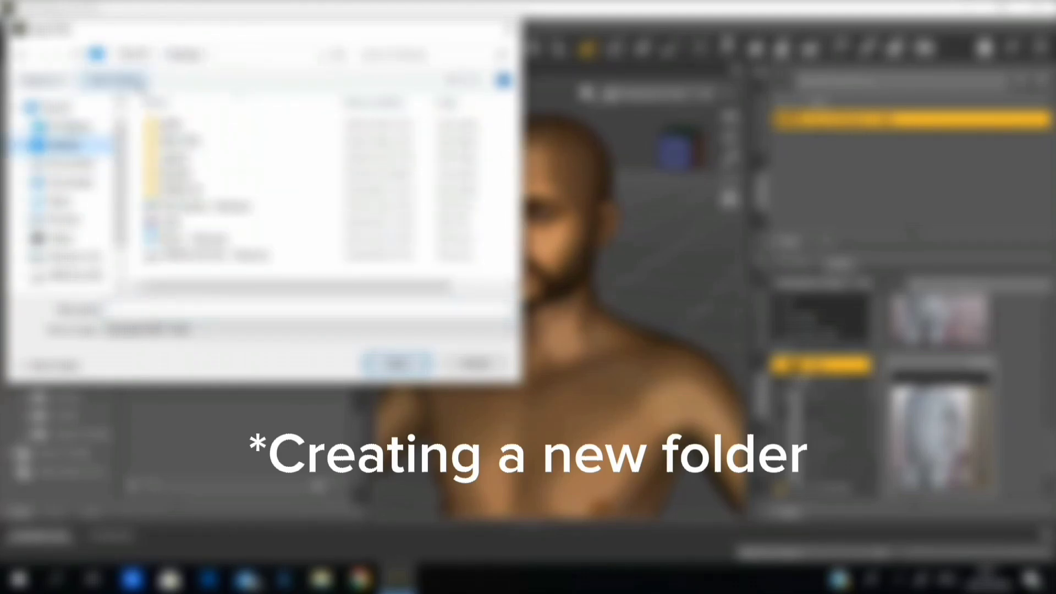
left_click(116, 81)
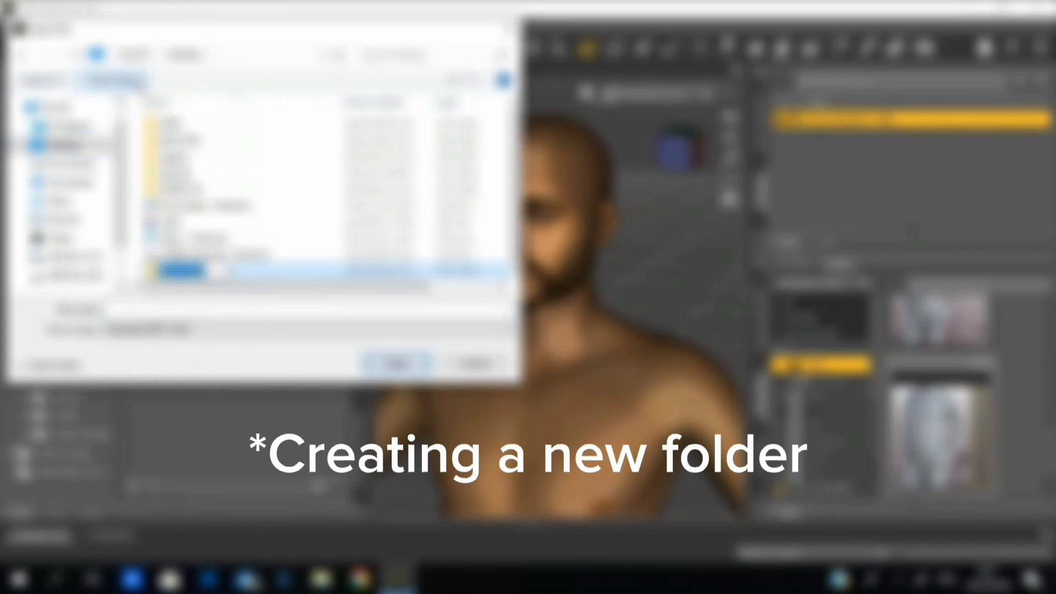
type("New")
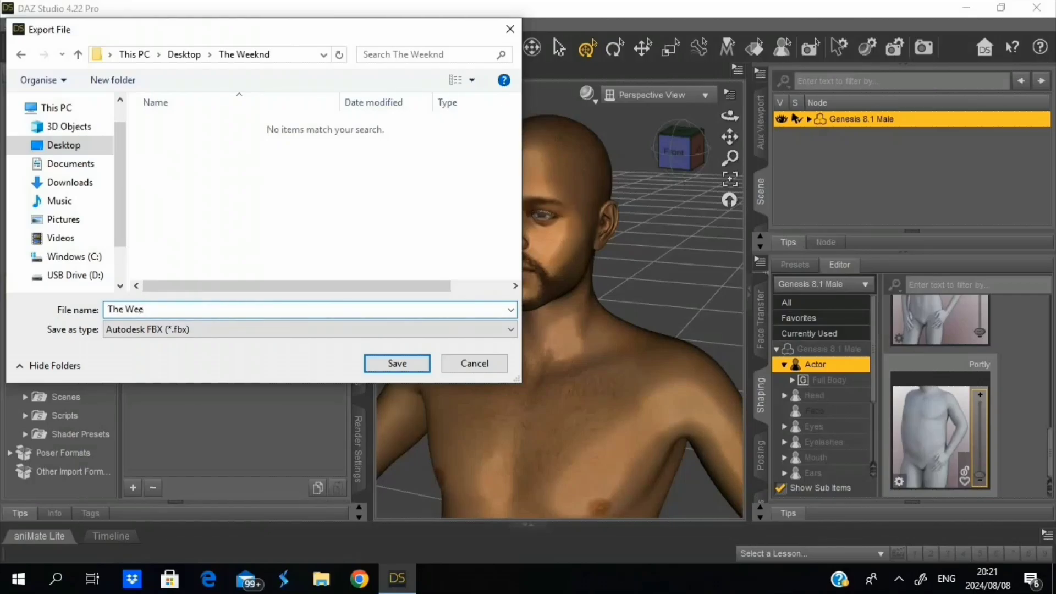
- Confirm the file name and accept the FBX 2014 Binary options to write The Weeknd.fbx
key("Return")
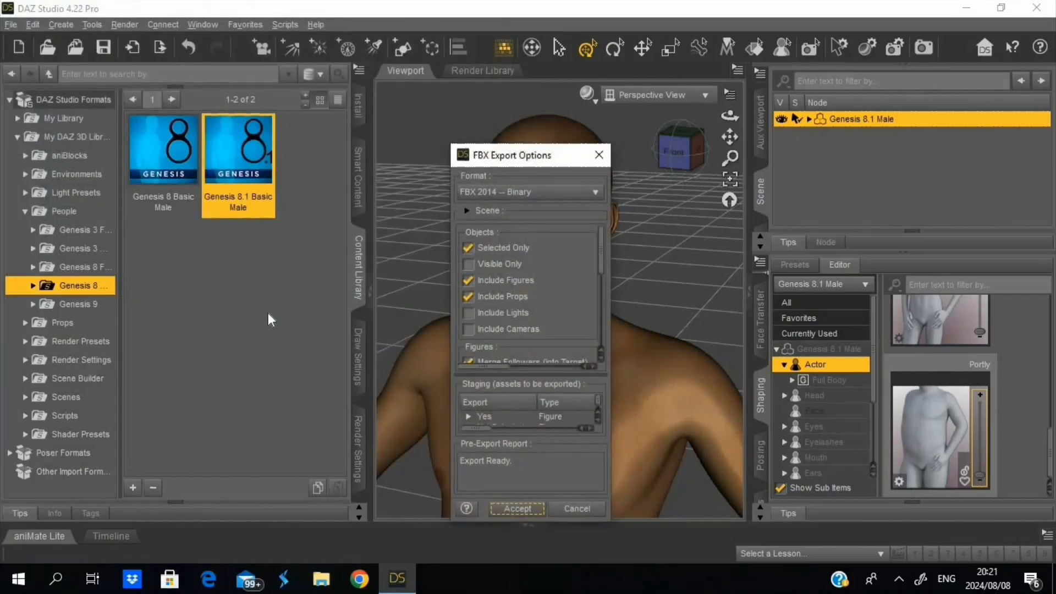
scroll(529, 293, "down", 5)
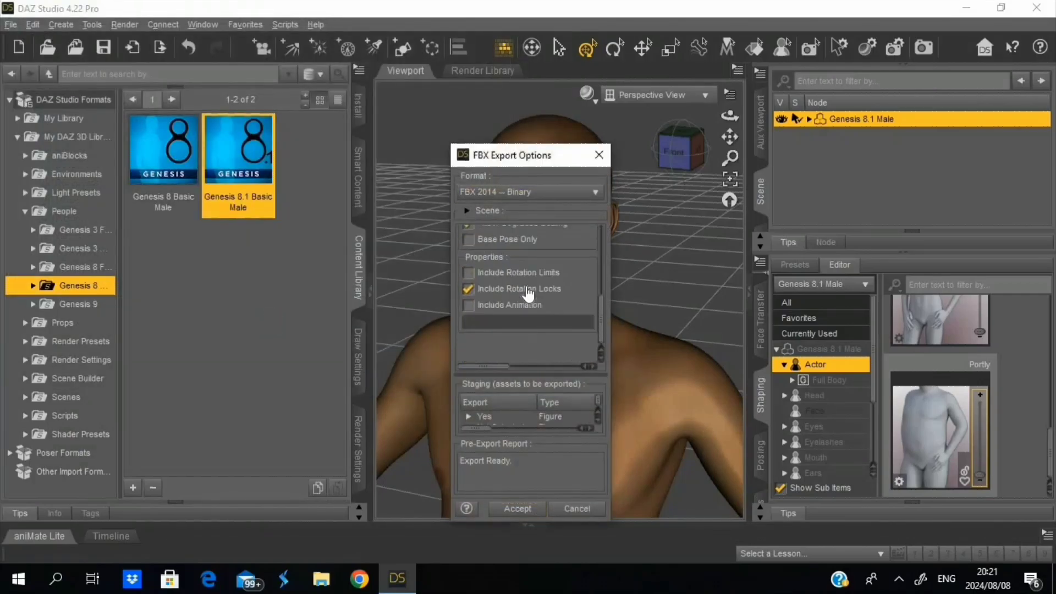
left_click(530, 512)
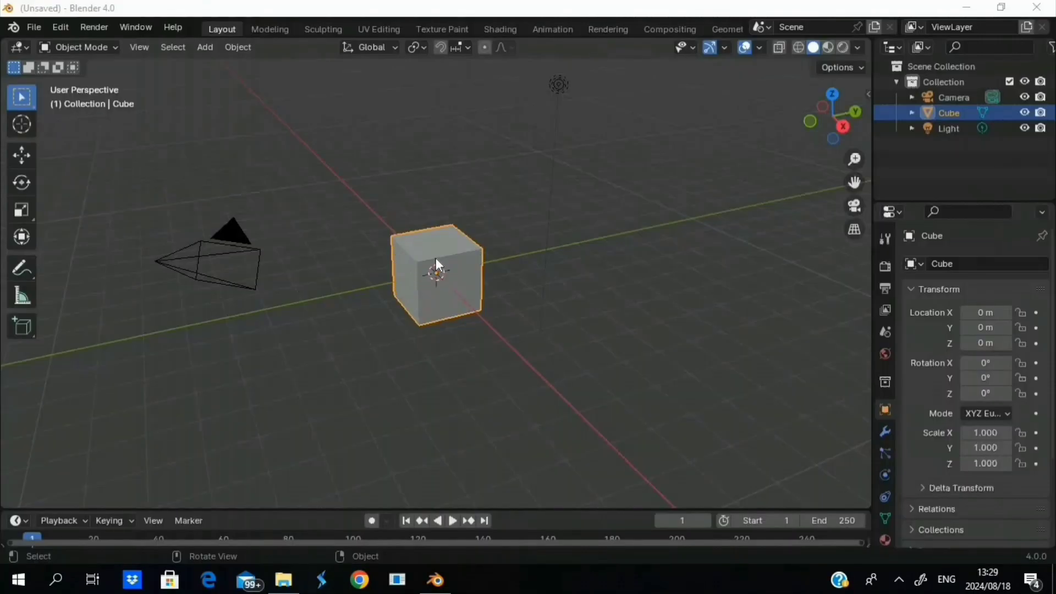
- Delete the default Collection, then the Camera, Cube and Light from the Outliner
left_click(932, 85)
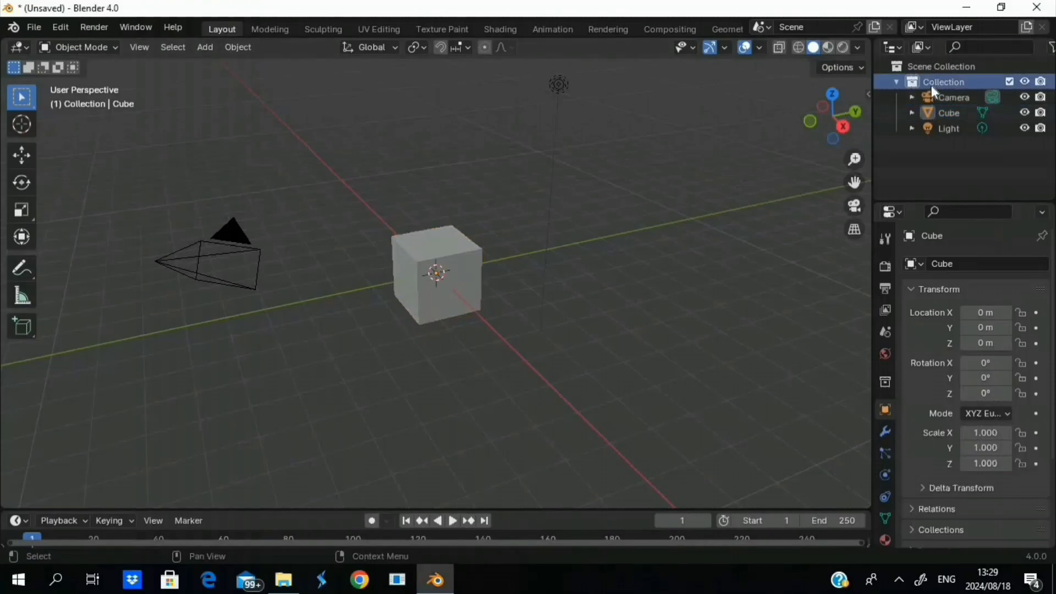
key("Delete")
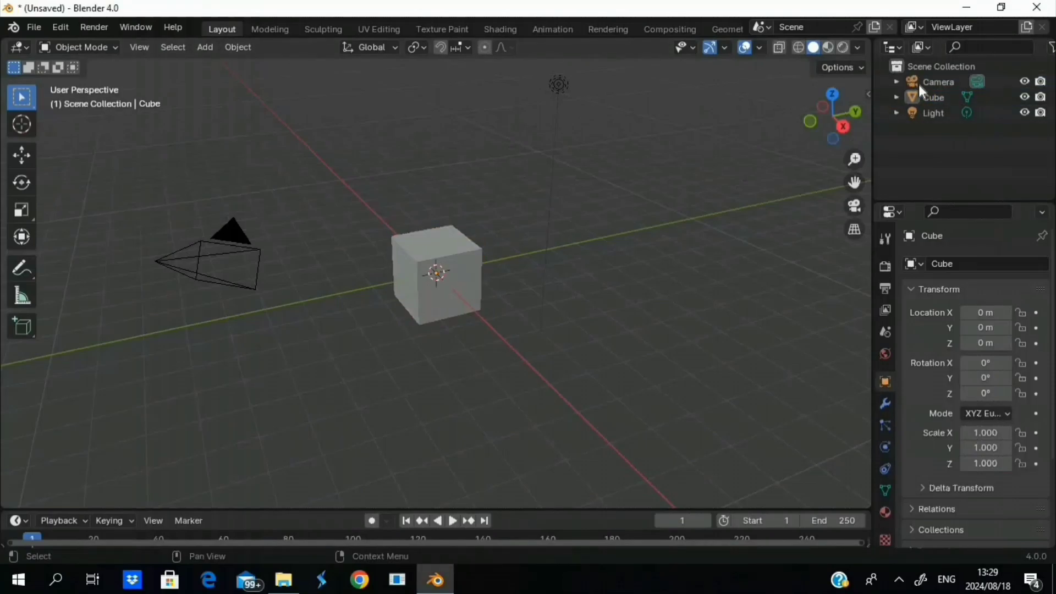
left_click(920, 85)
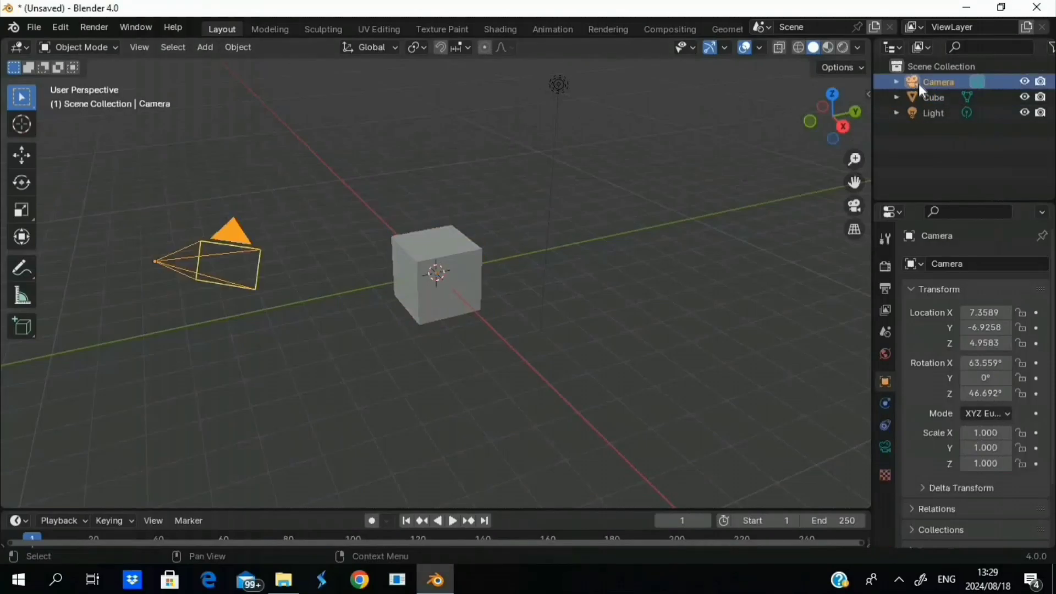
left_click(941, 110, "shift")
key("Delete")
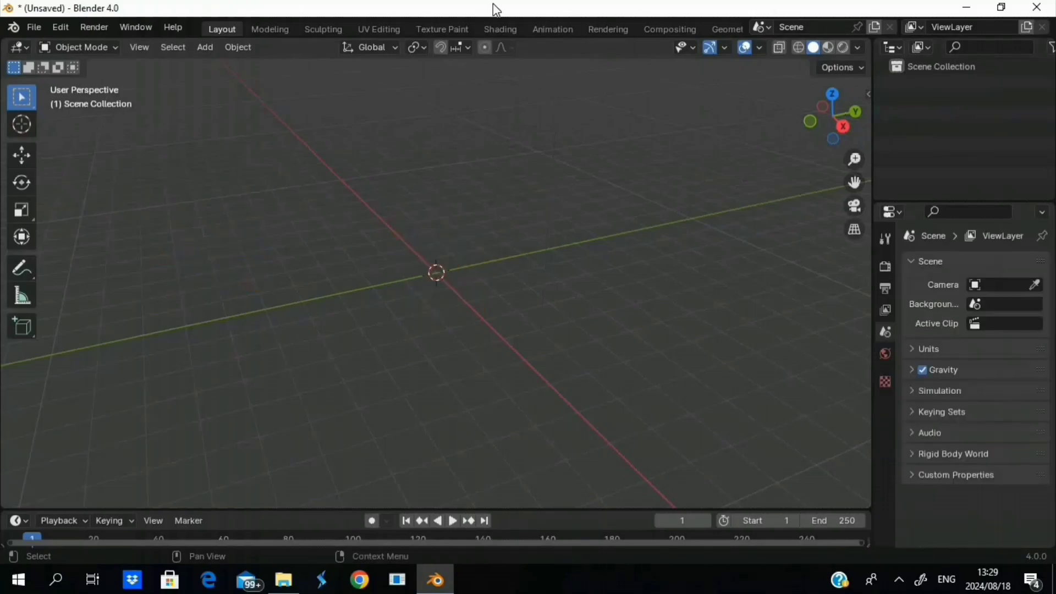
- Import The Weeknd.fbx from the The Weeknd folder as an FBX file into the empty scene
left_click(32, 29)
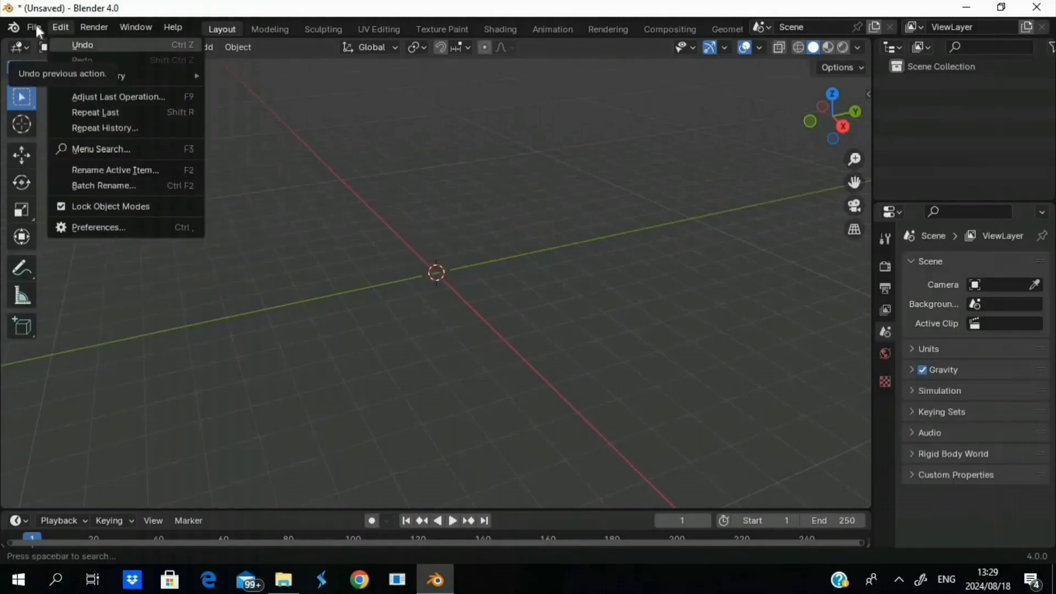
left_click(36, 27)
left_click(37, 27)
mouse_move(95, 252)
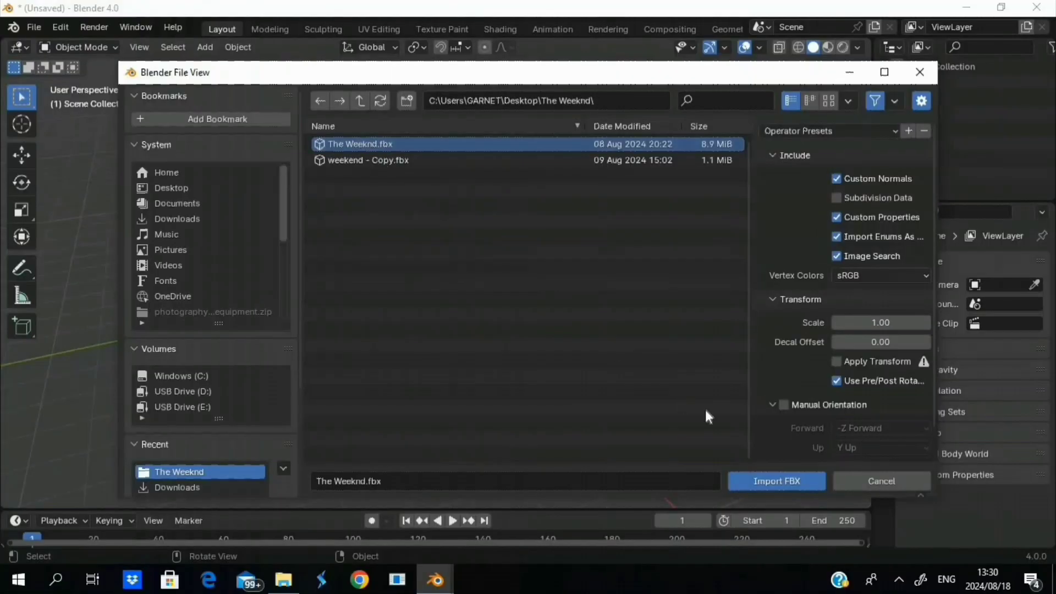
left_click(768, 484)
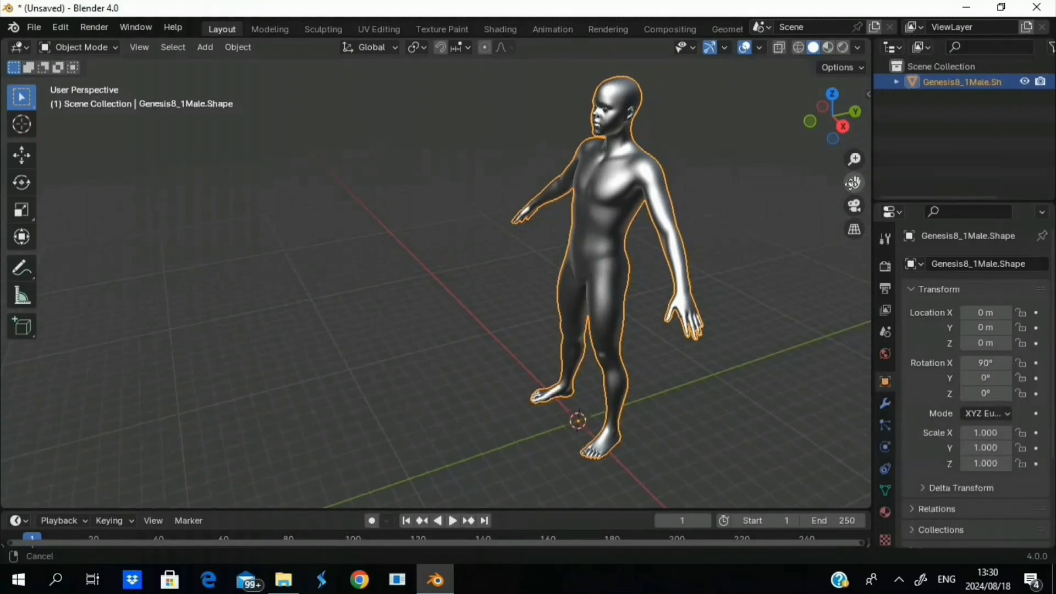
- Switch the viewport to Material Preview shading to reveal the figure's skin and beard textures
left_click_drag(853, 182, 687, 196)
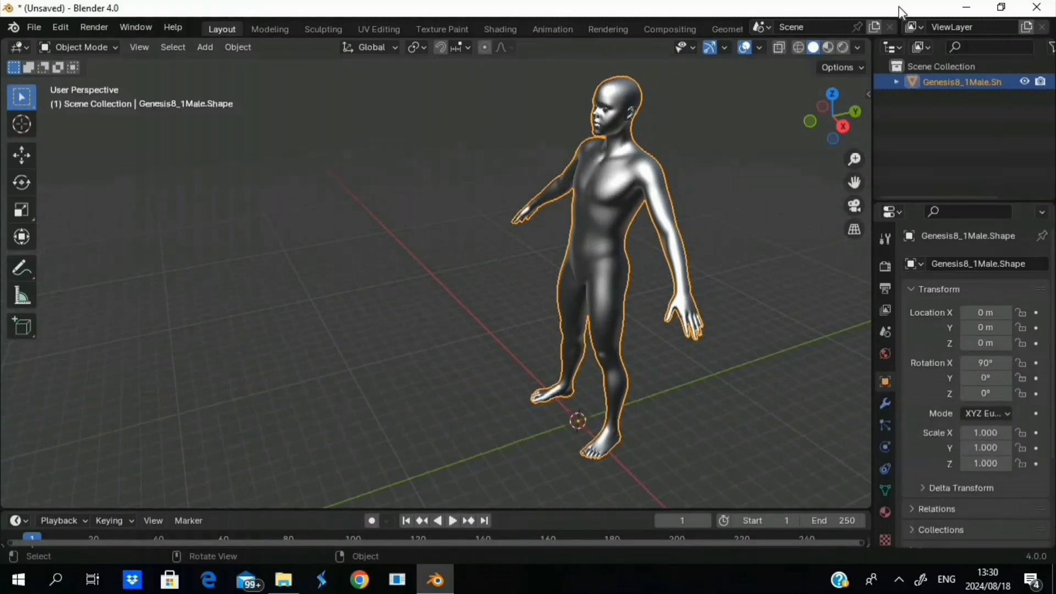
mouse_move(701, 127)
middle_mouse_down()
mouse_move(757, 128)
mouse_move(687, 127)
middle_mouse_up()
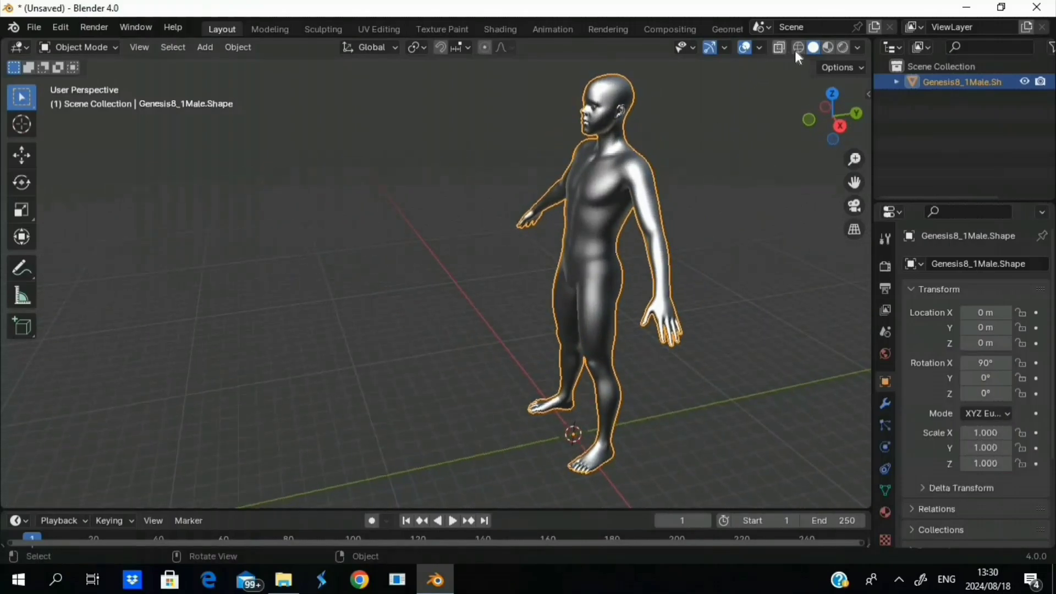
left_click(830, 47)
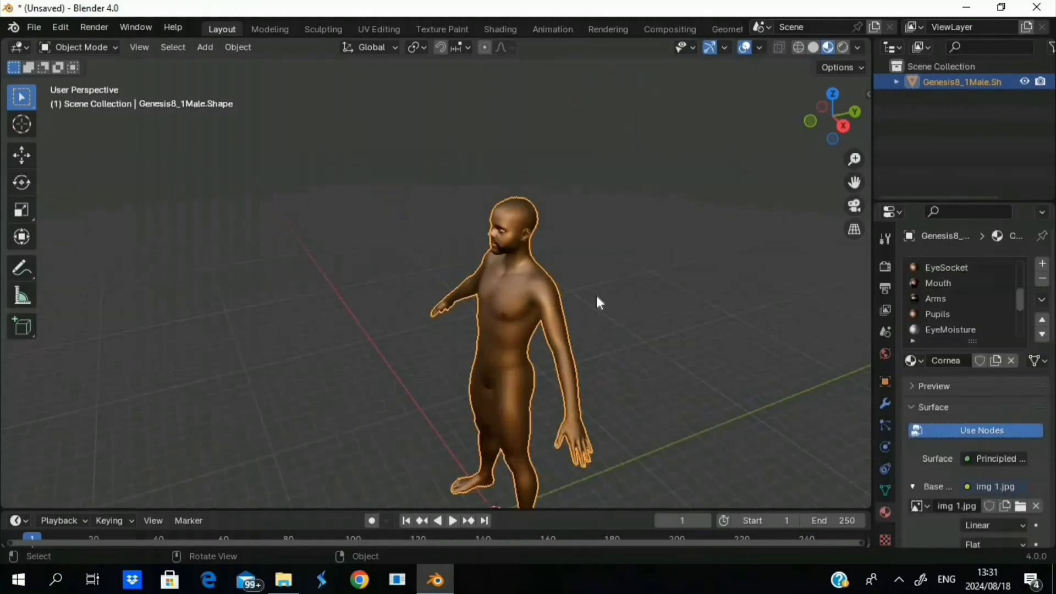
- Inspect the textured figure from the front and check its object transform, showing rotation X 90°
middle_click_drag(596, 299, 600, 278)
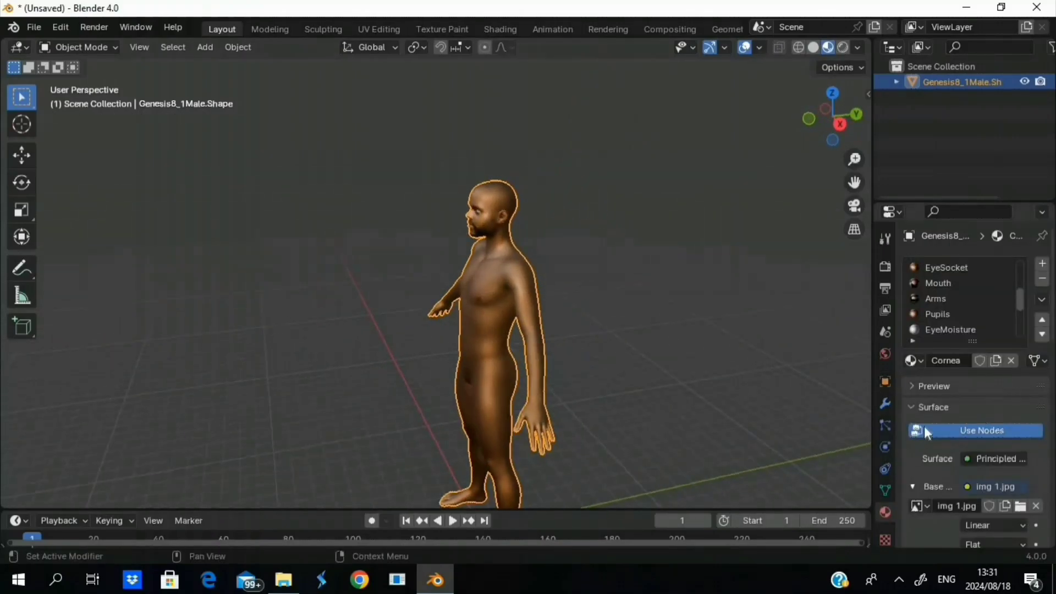
left_click(886, 381)
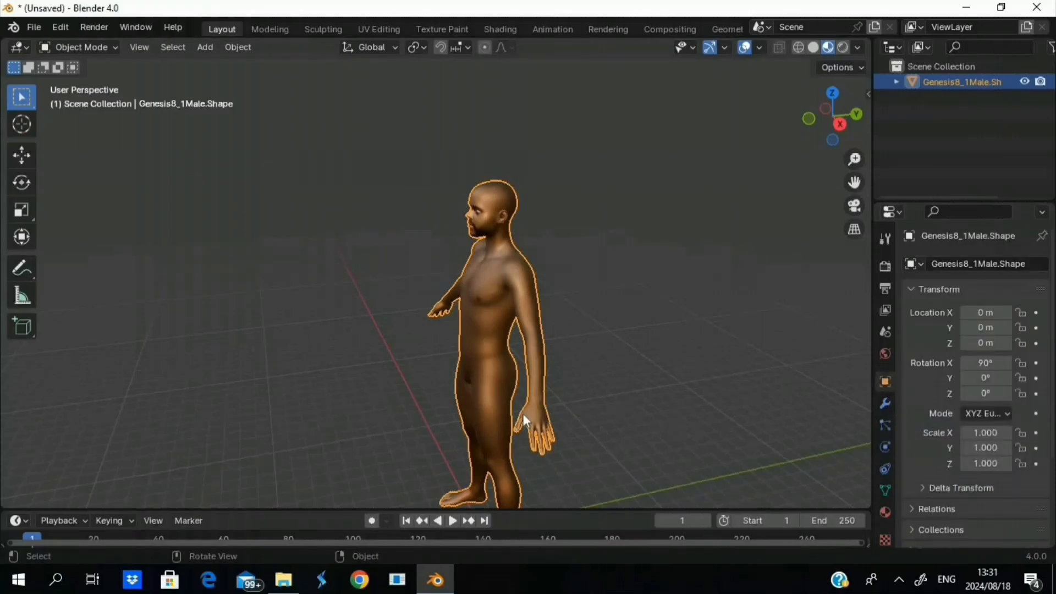
middle_click_drag(524, 413, 610, 333)
scroll(610, 336, "up", 5)
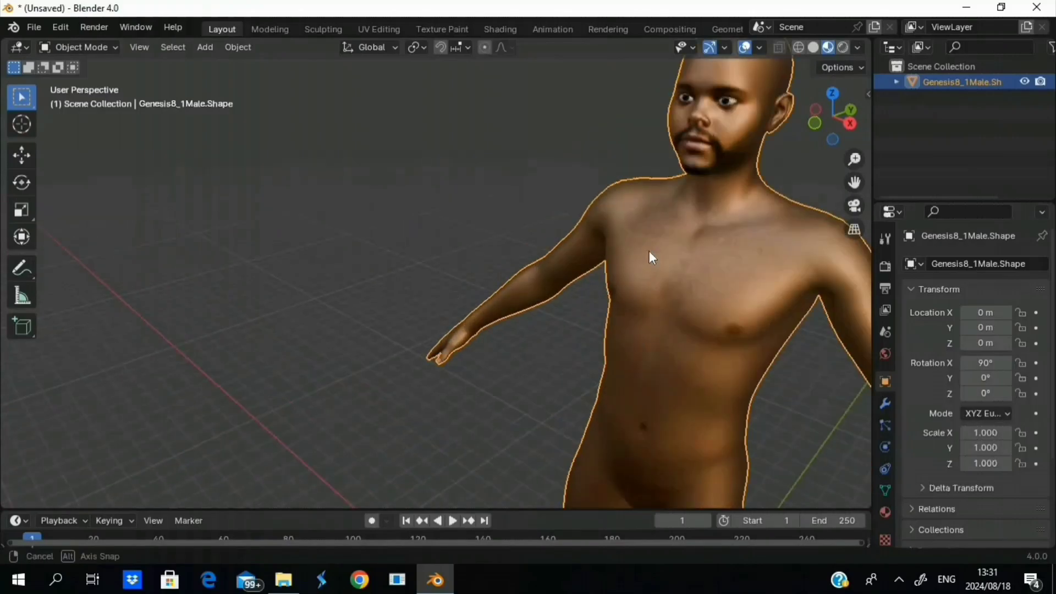
scroll(658, 242, "down", 3)
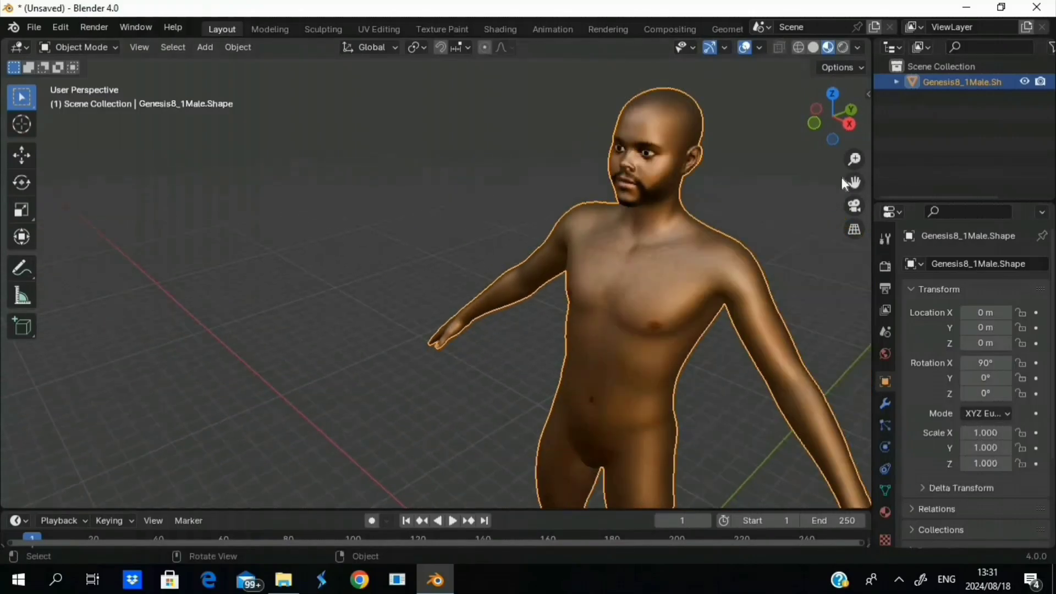